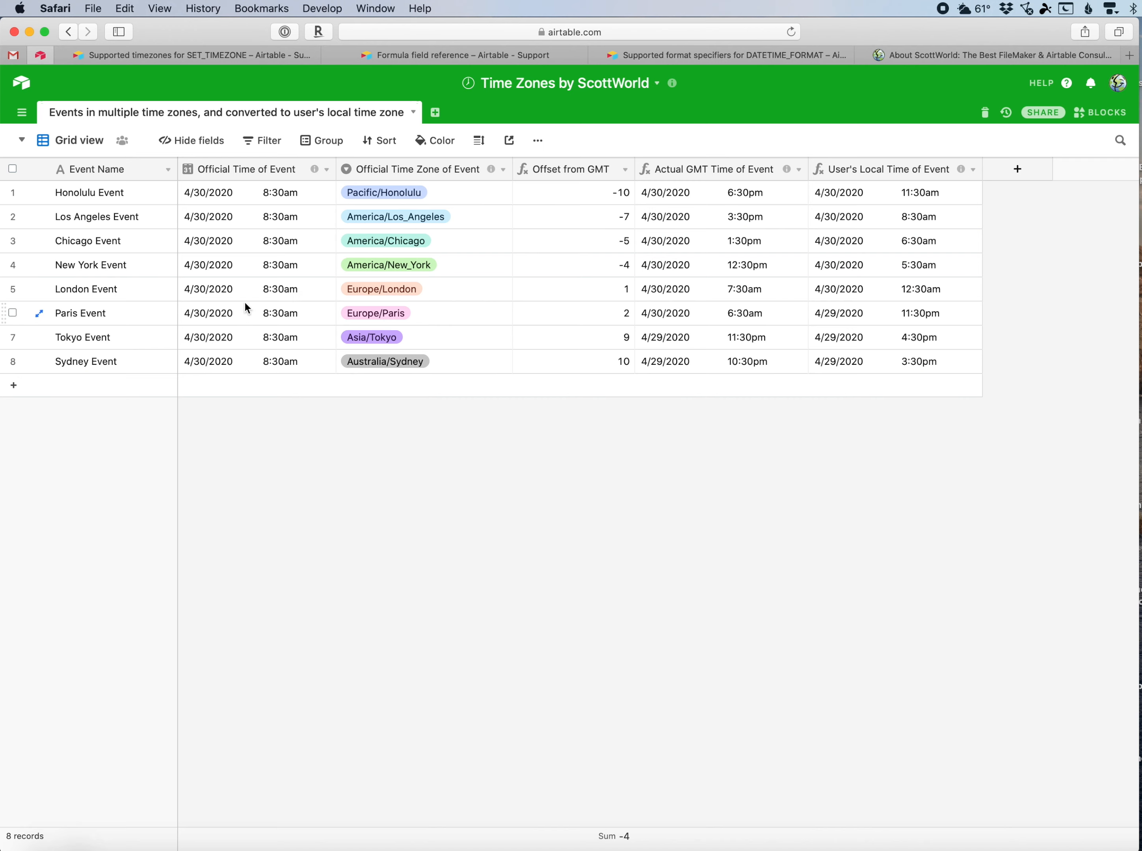
Examine the official times, time zones, GMT times and user's local times in the events table.
click(232, 169)
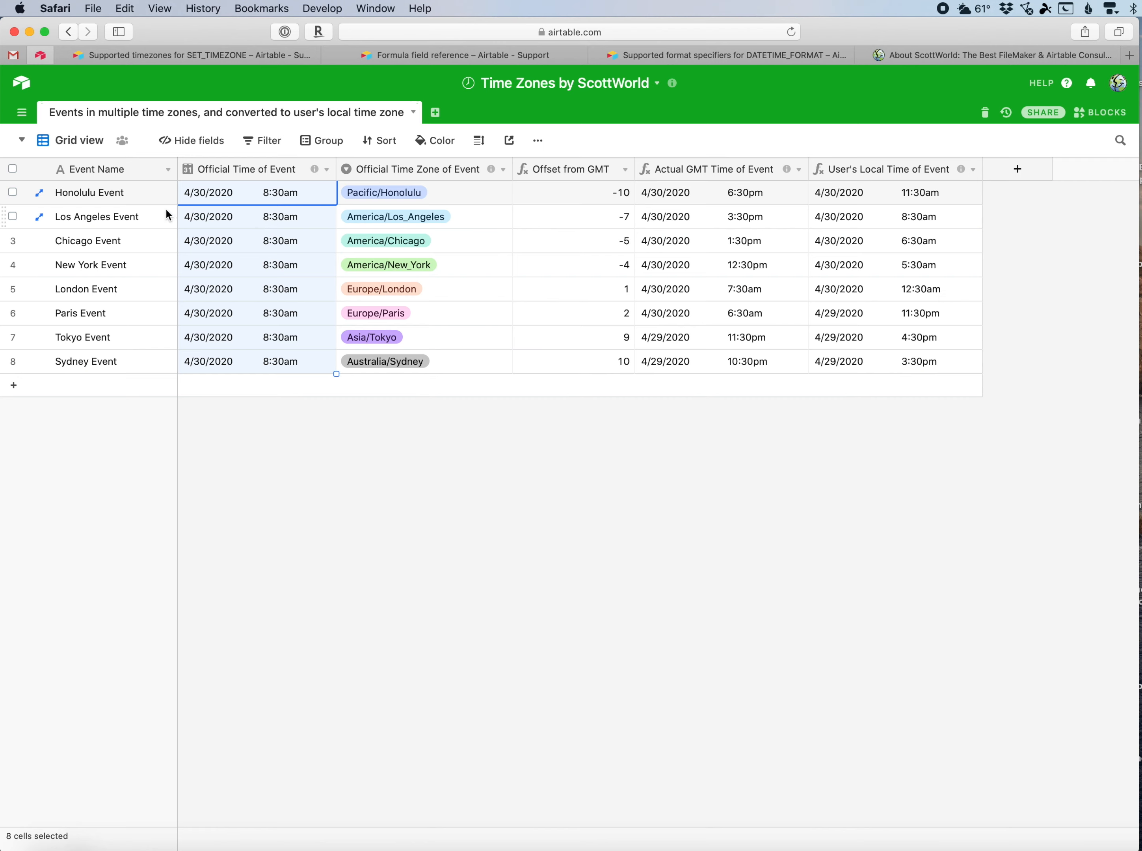
click(130, 196)
click(230, 198)
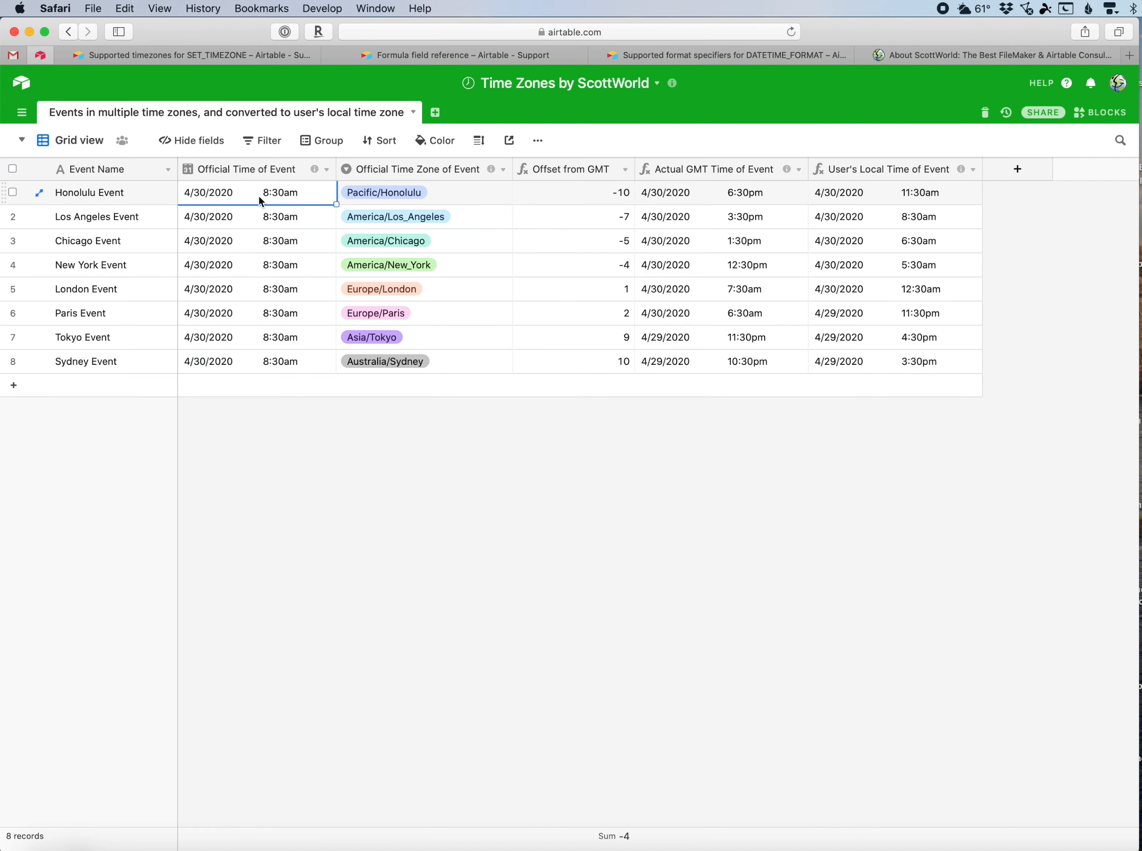
click(450, 195)
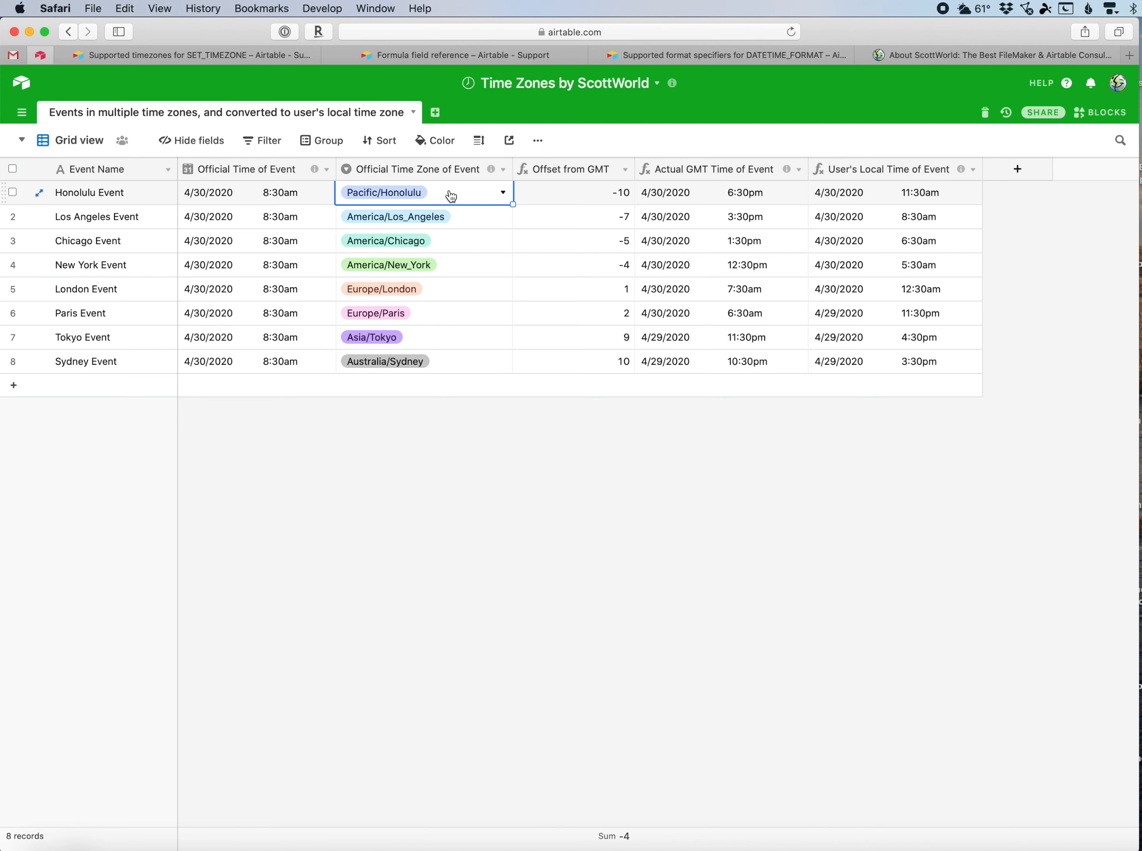
click(305, 198)
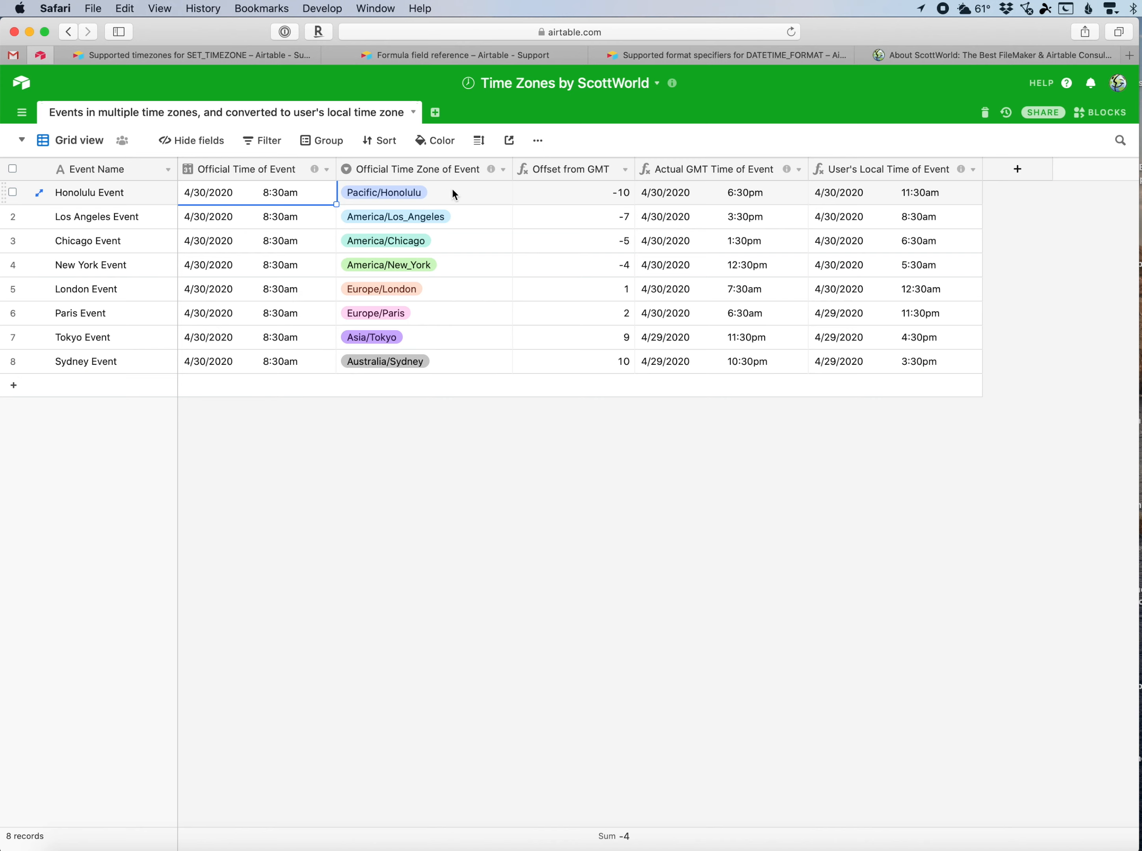
click(898, 171)
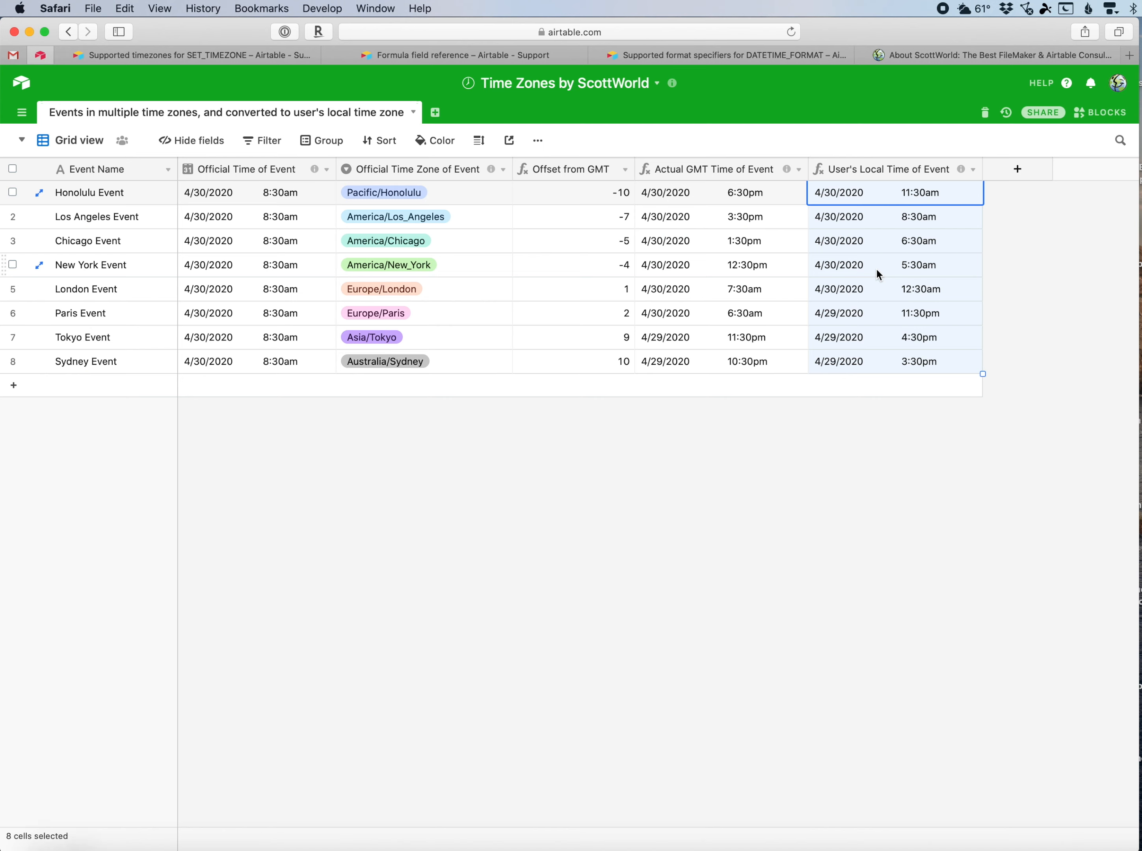
click(991, 61)
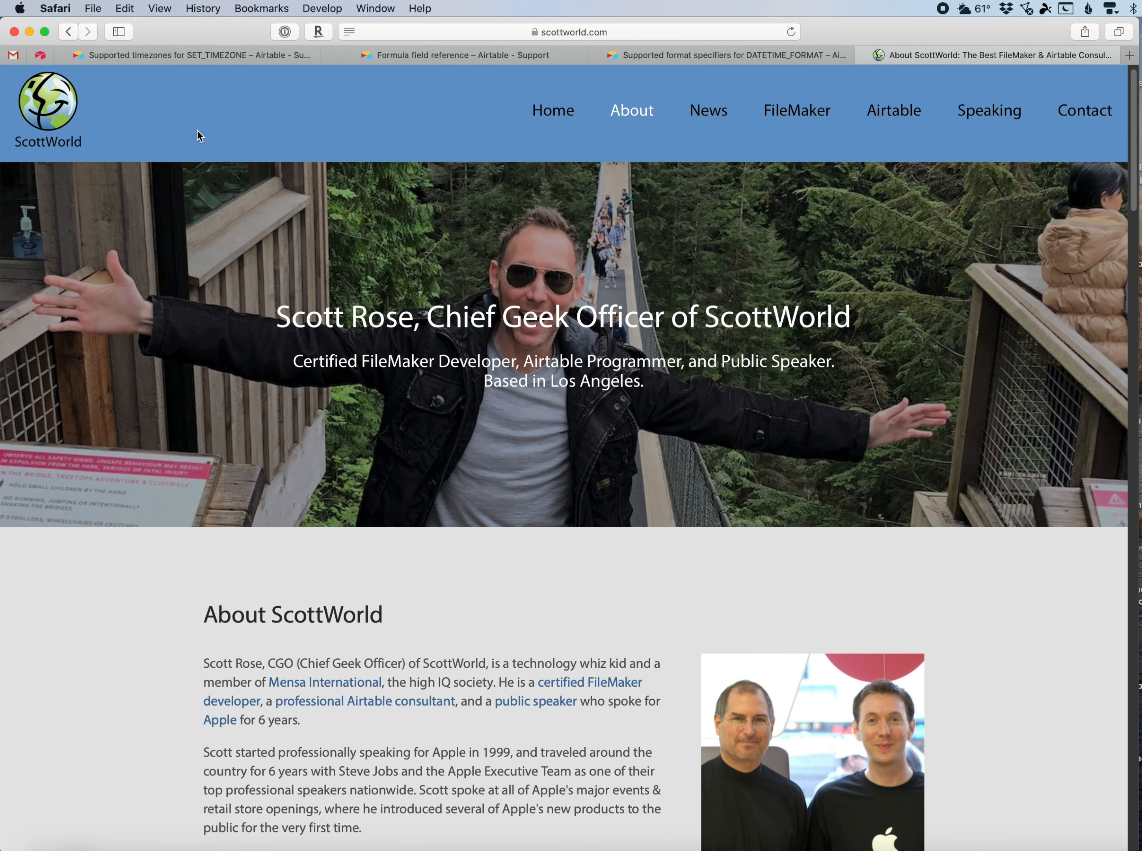
click(42, 57)
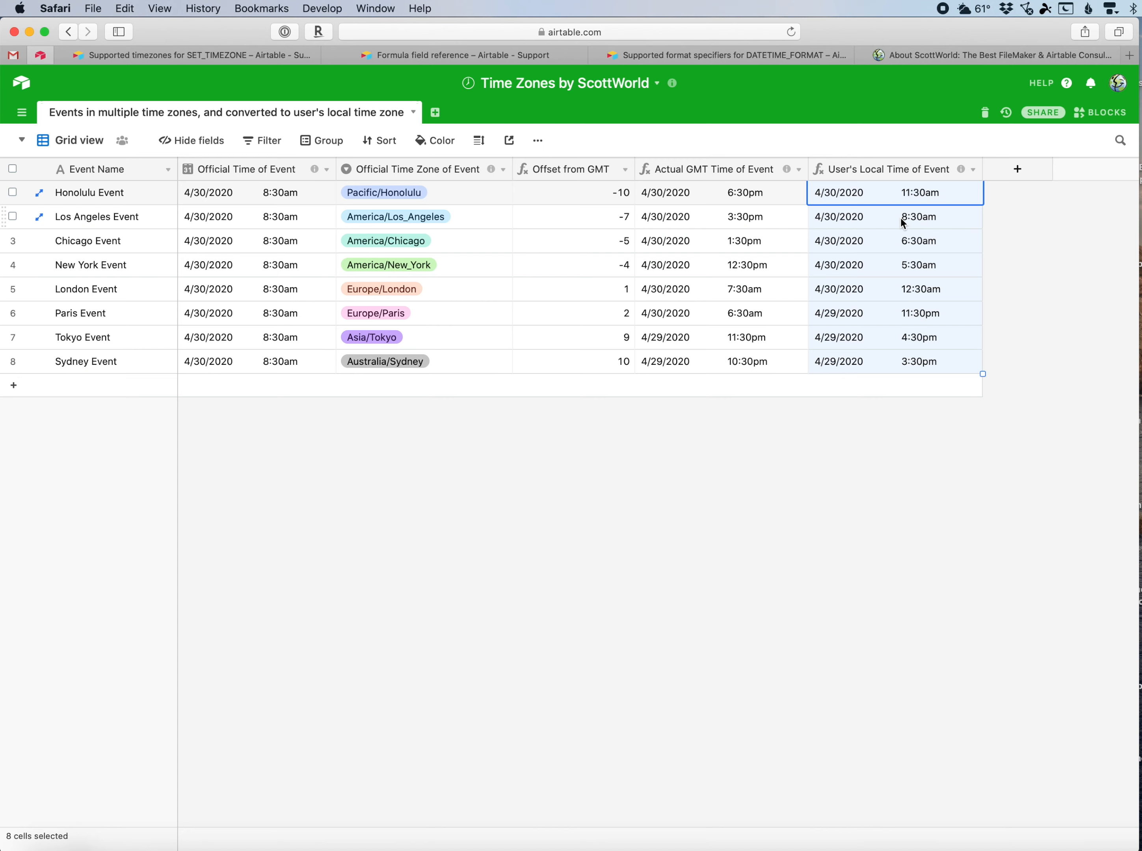
click(674, 527)
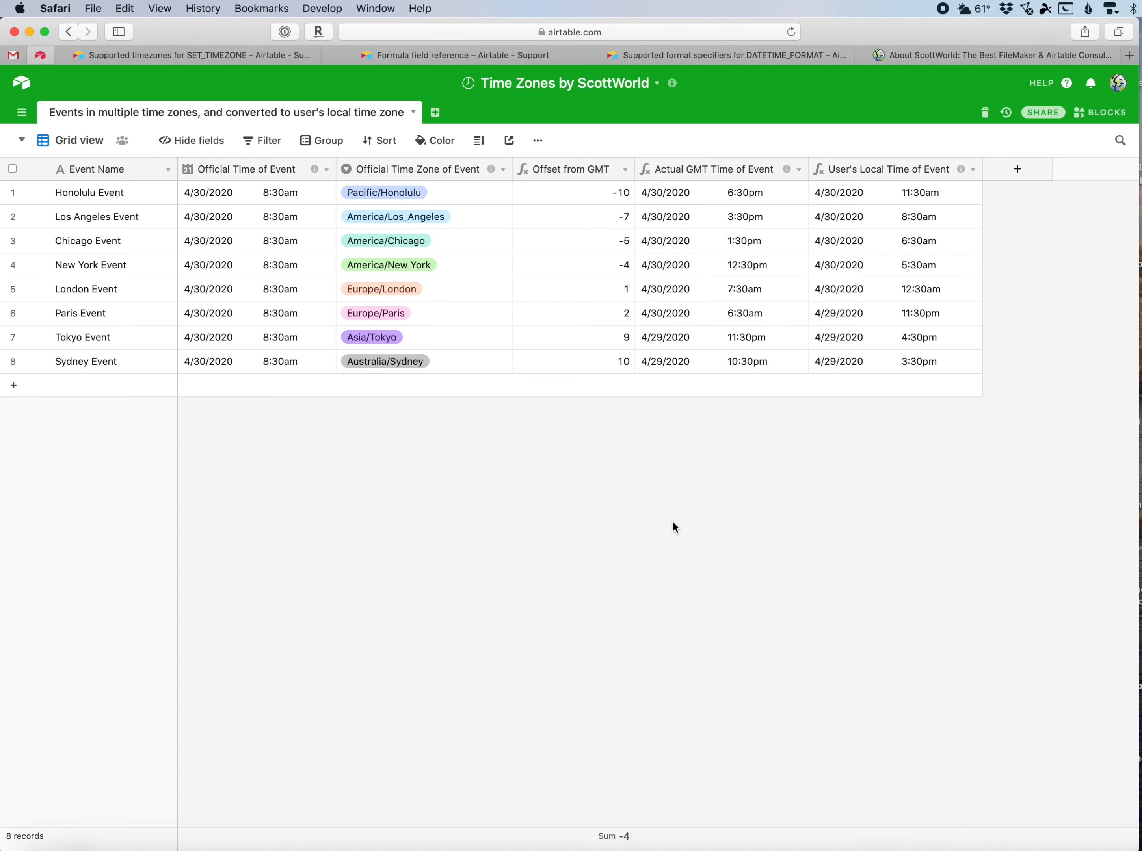
Open the system Date & Time preferences to view the computer's current time zone.
key(ctrl+s)
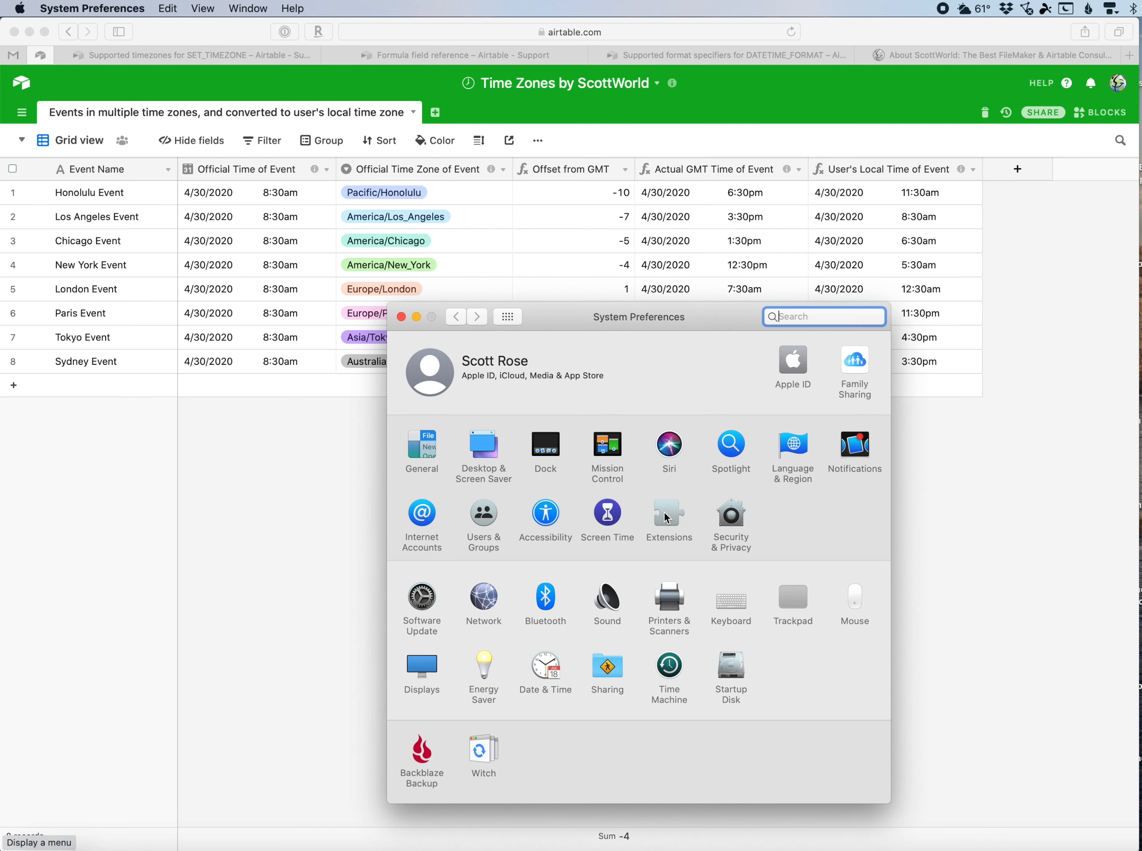
drag(562, 311, 567, 279)
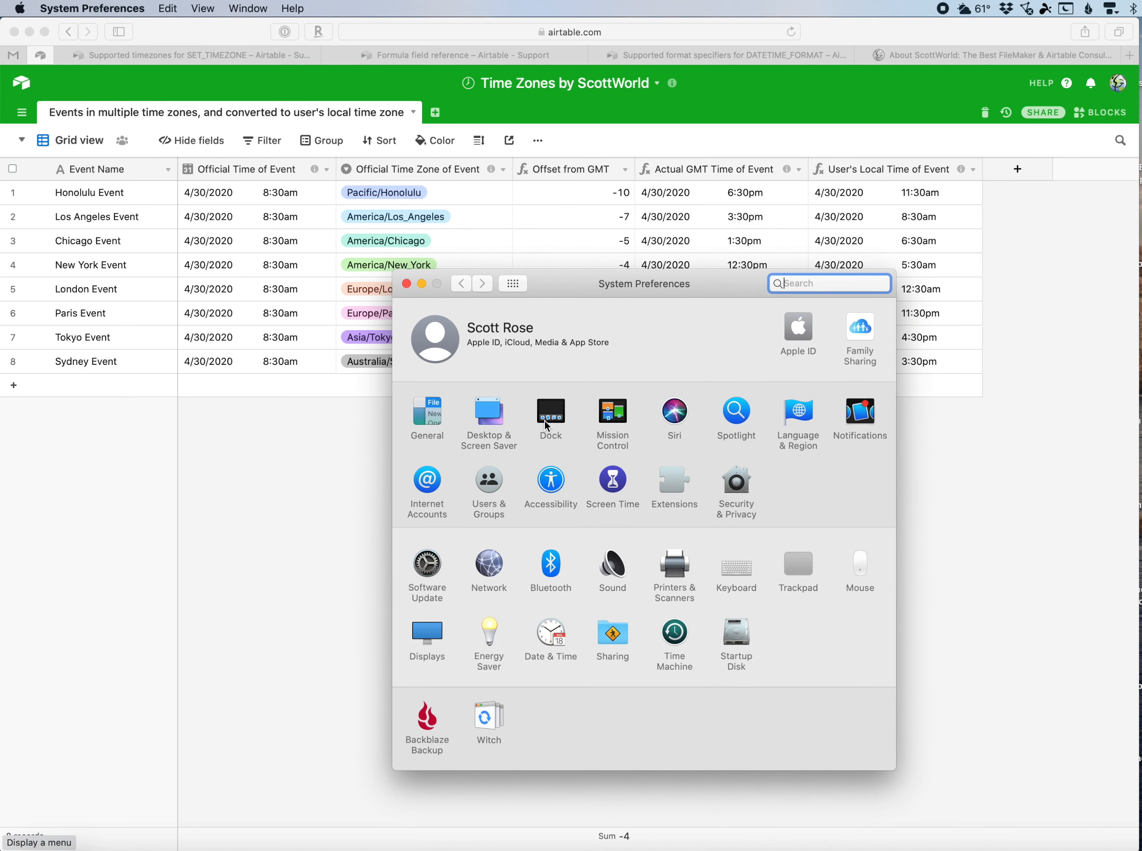
click(551, 633)
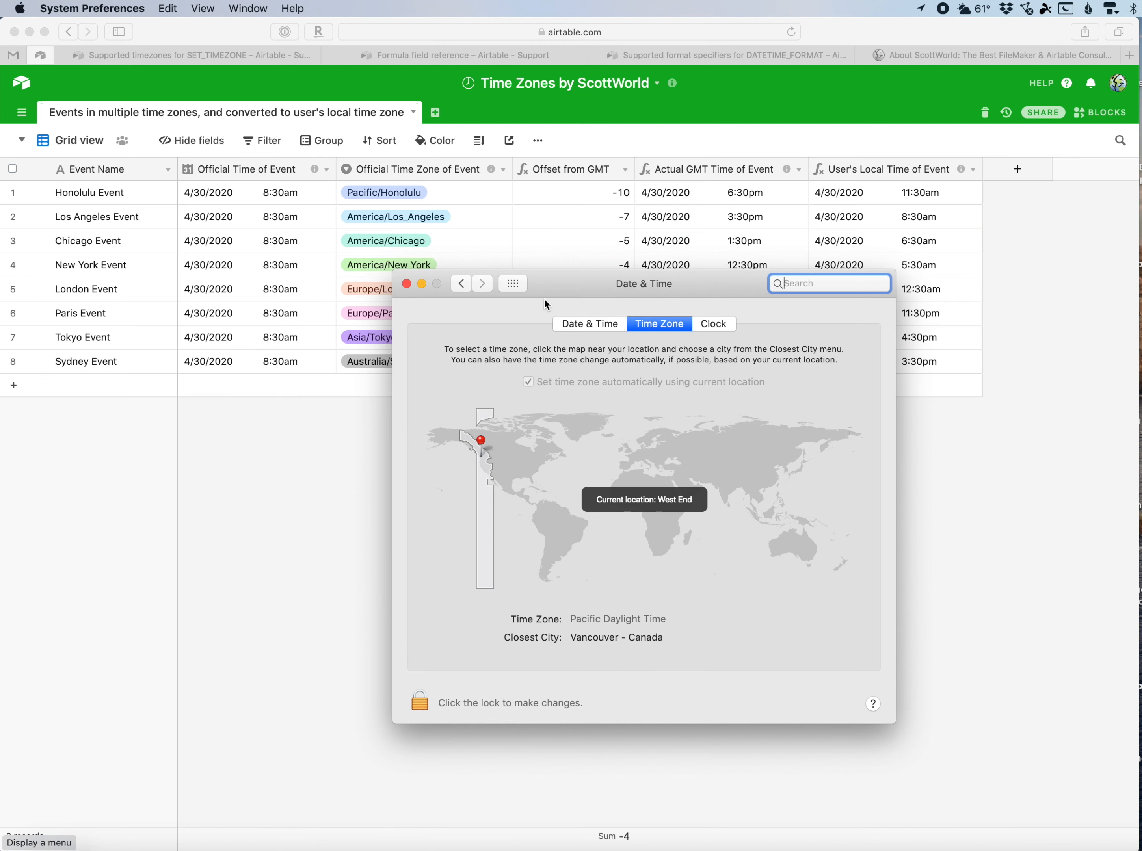
drag(556, 288, 543, 397)
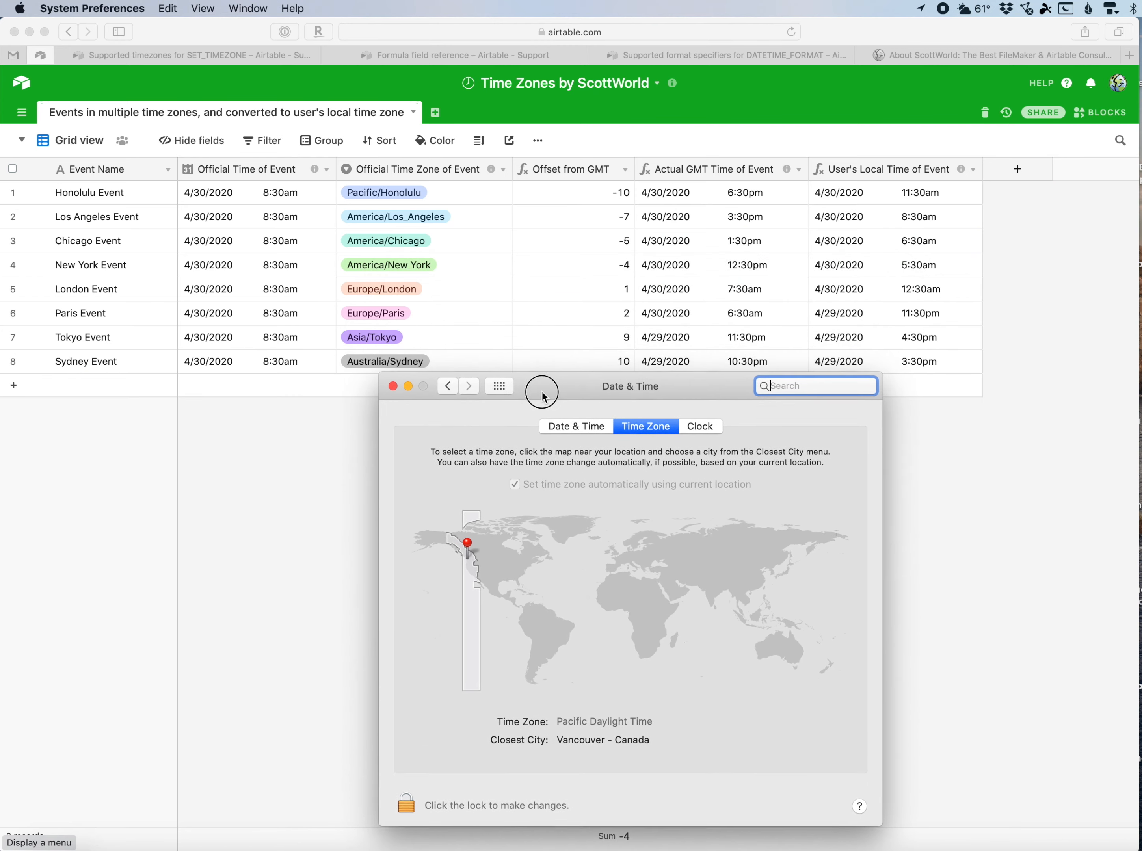
click(537, 341)
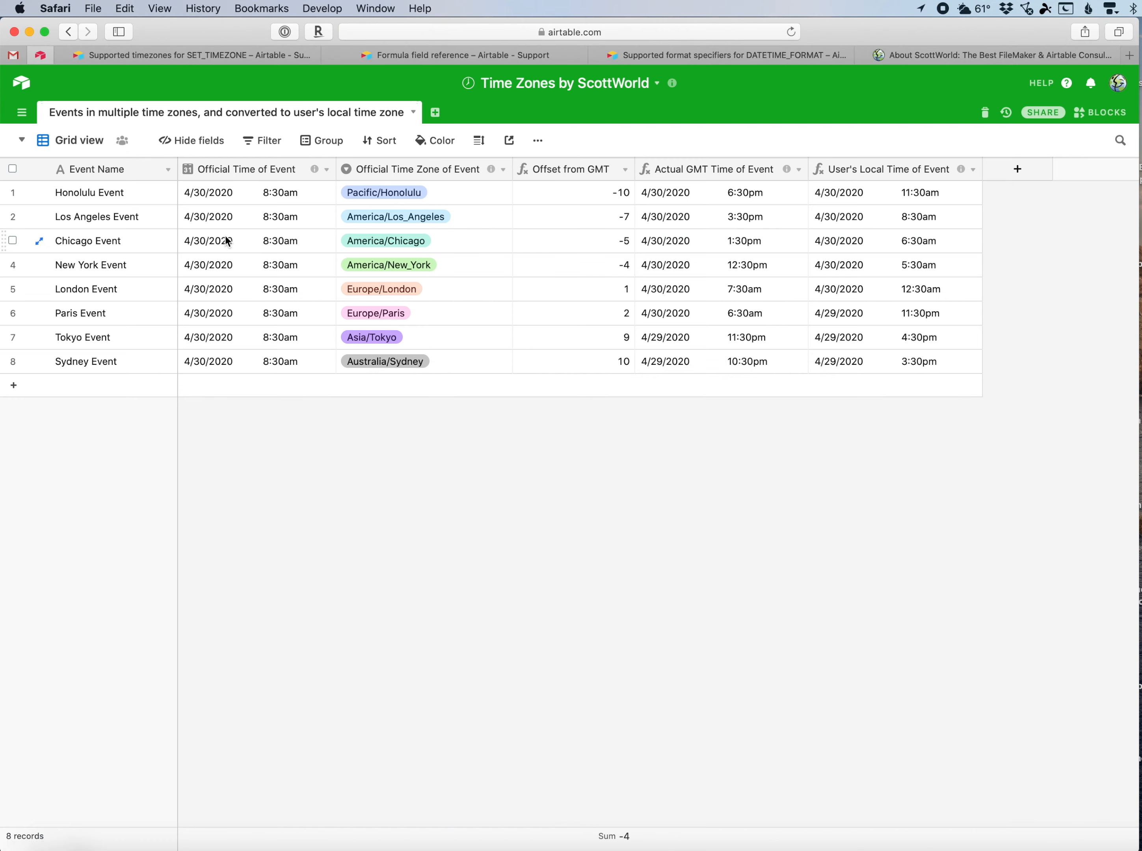
Examine the Los Angeles and Sydney rows' time zone, GMT time and local time values.
click(213, 224)
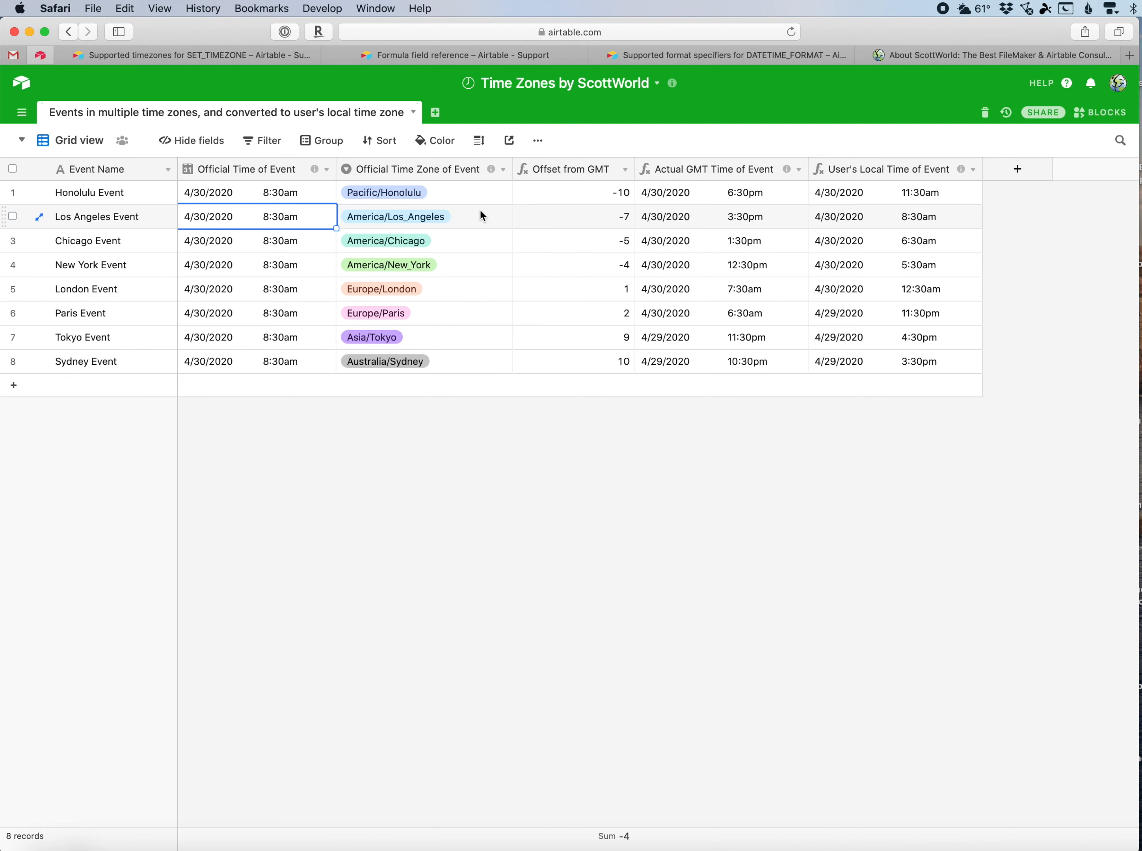
click(854, 221)
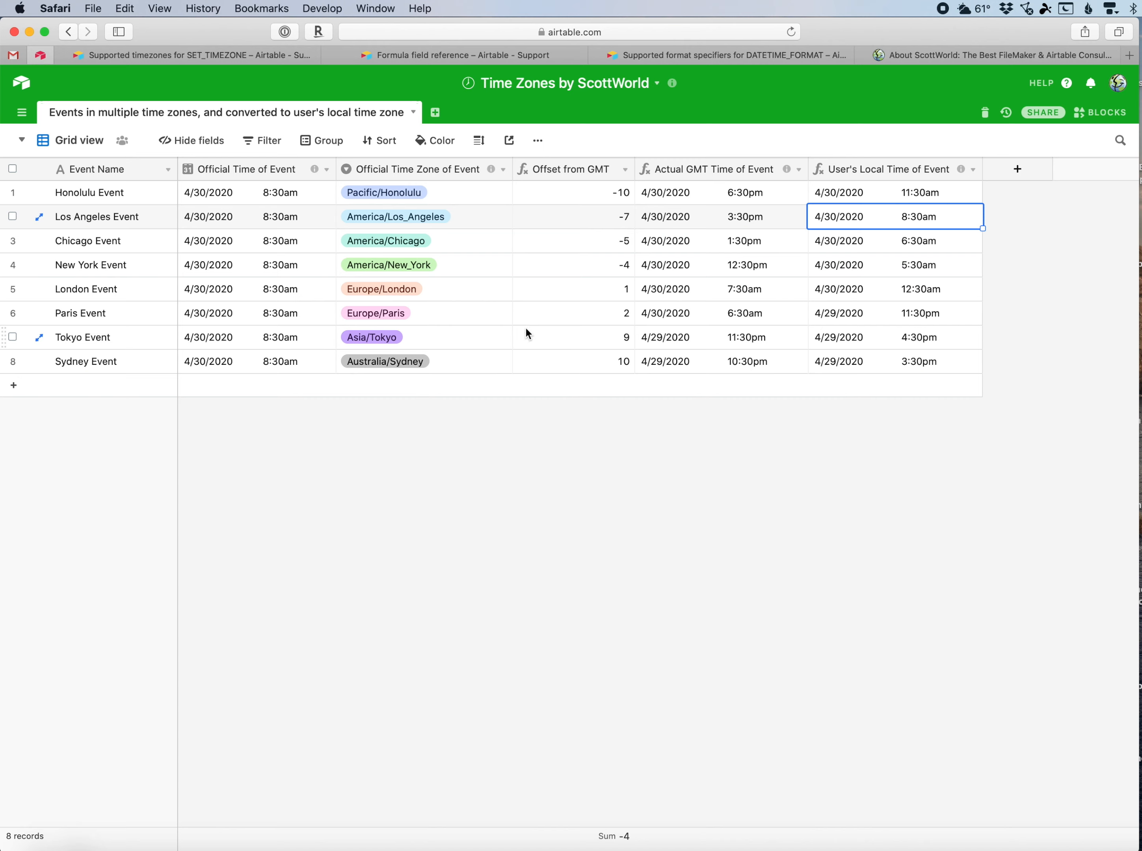
click(470, 361)
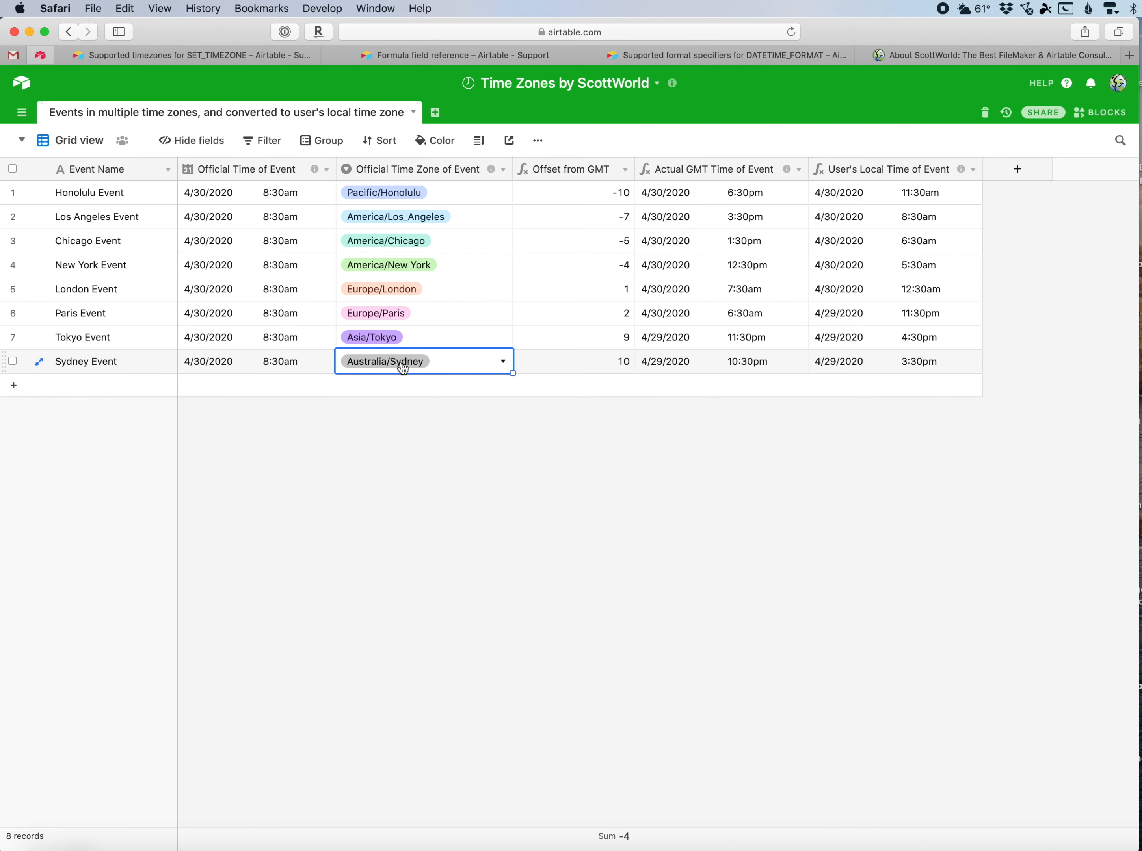
click(681, 363)
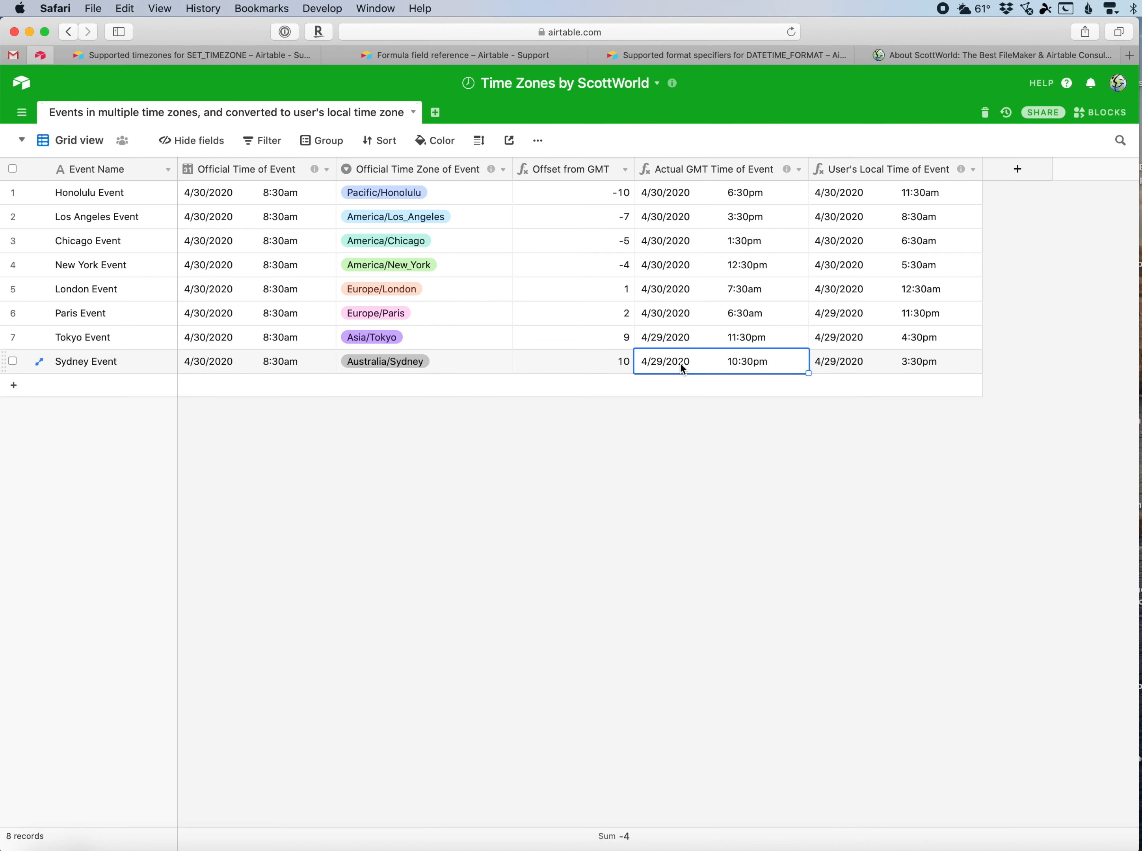
click(862, 362)
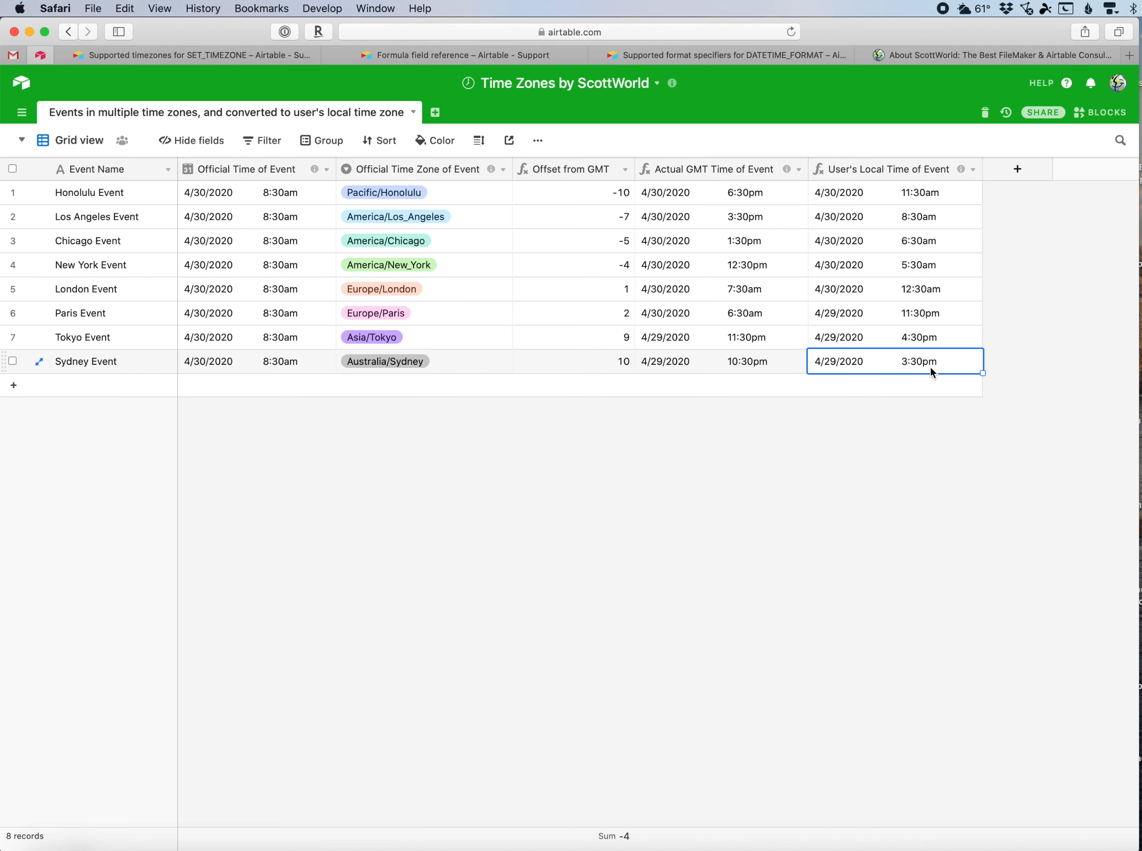
click(793, 418)
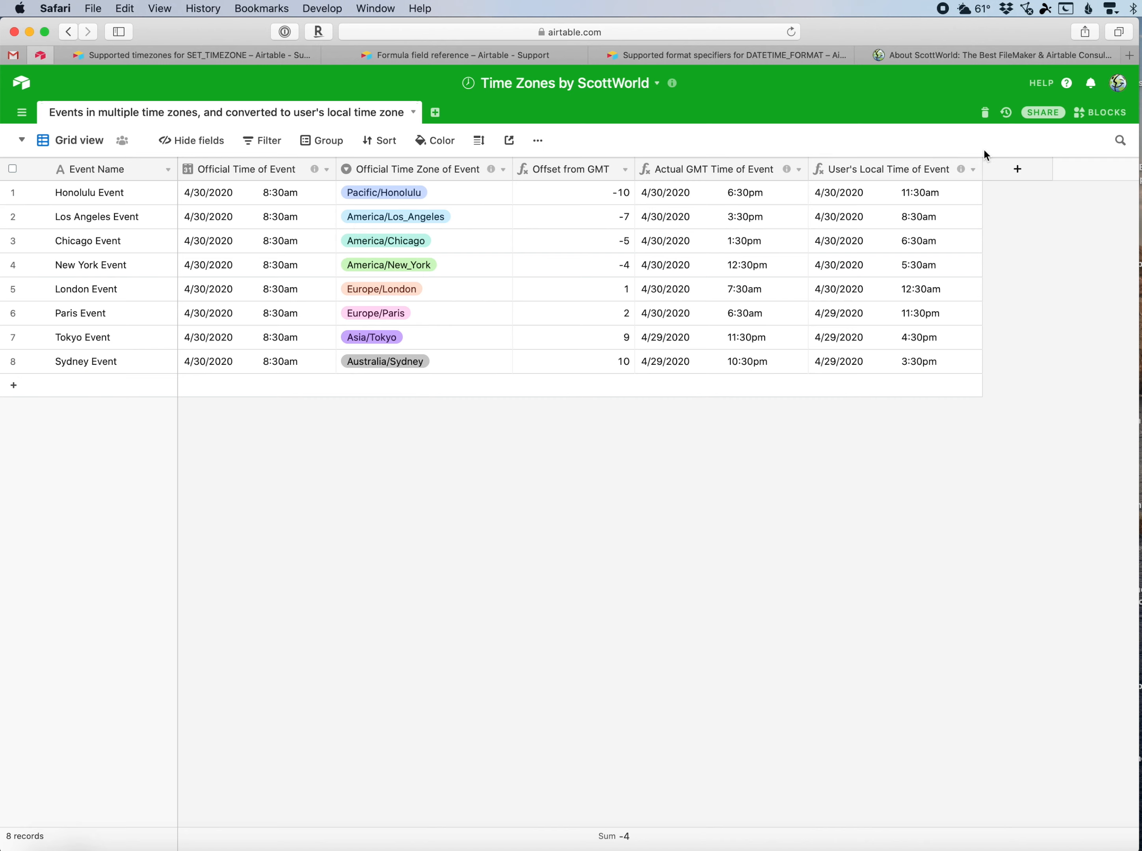
Add a Date field named Date with the same time zone (GMT) for all collaborators option enabled.
click(1017, 169)
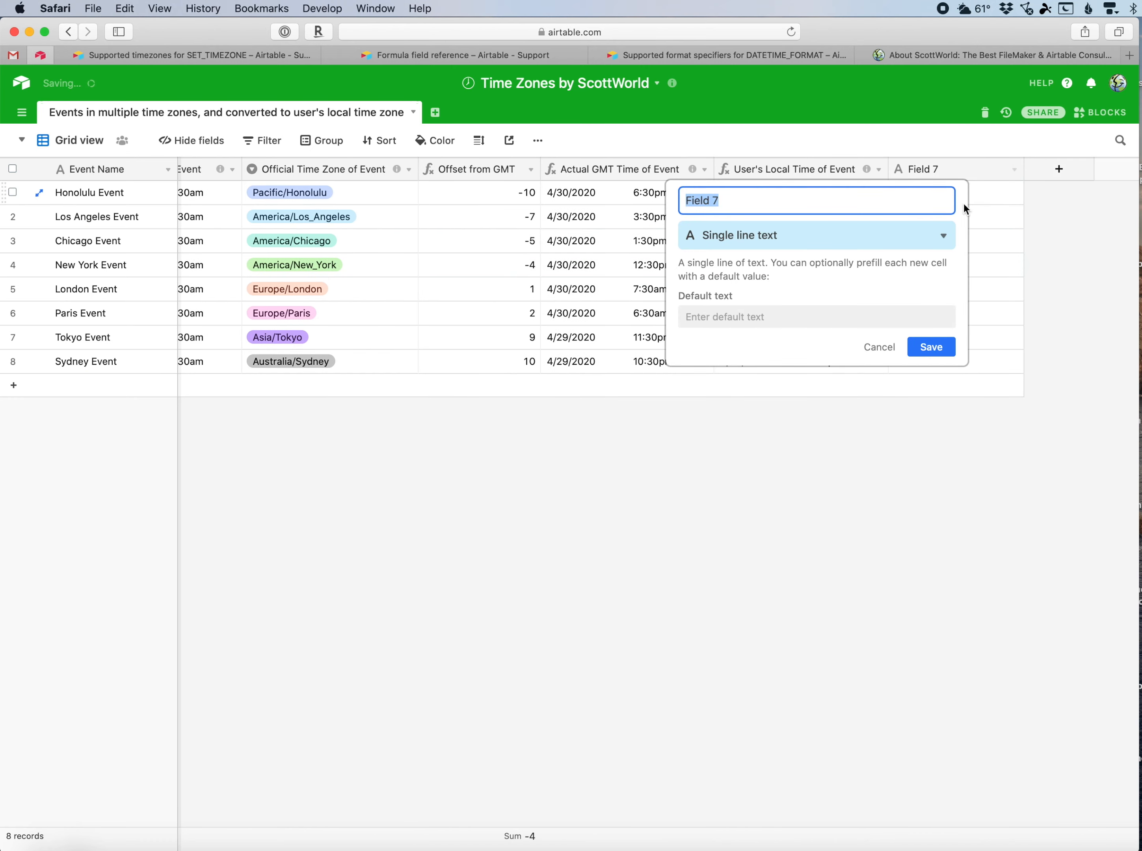
text(Date)
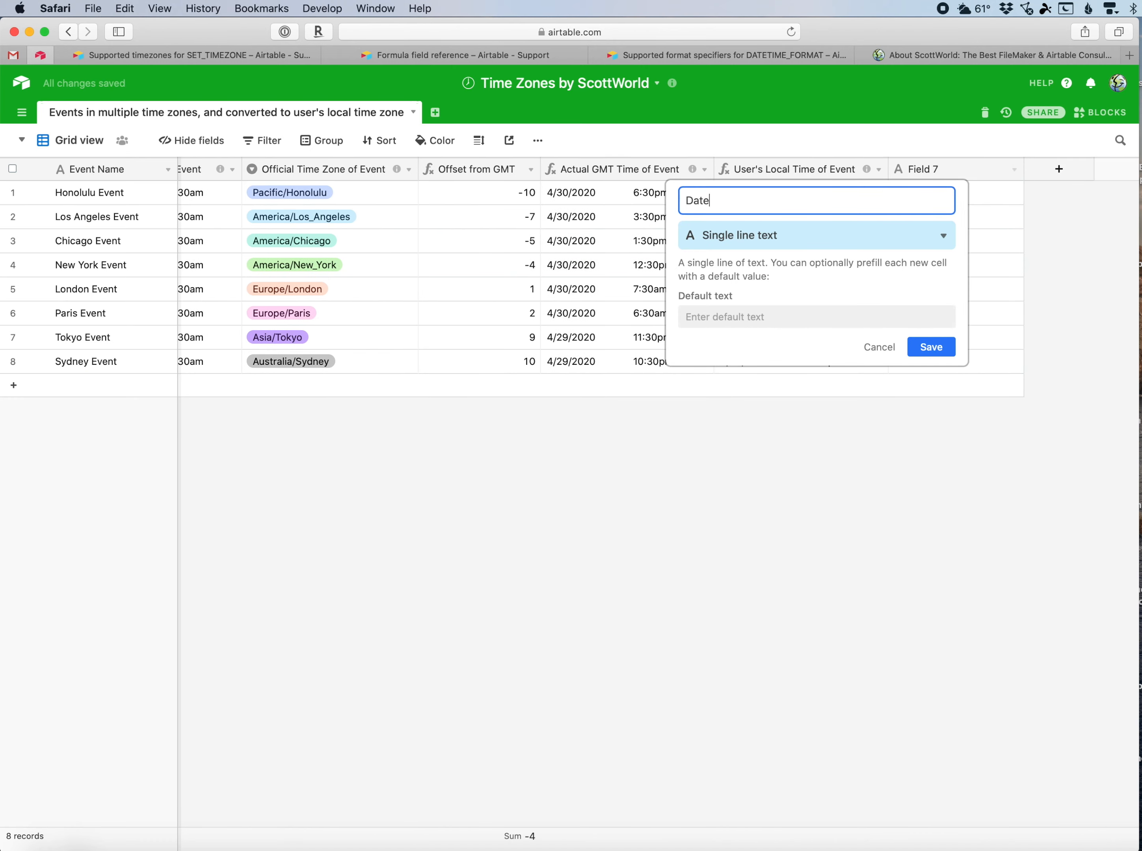
click(843, 231)
text(dat)
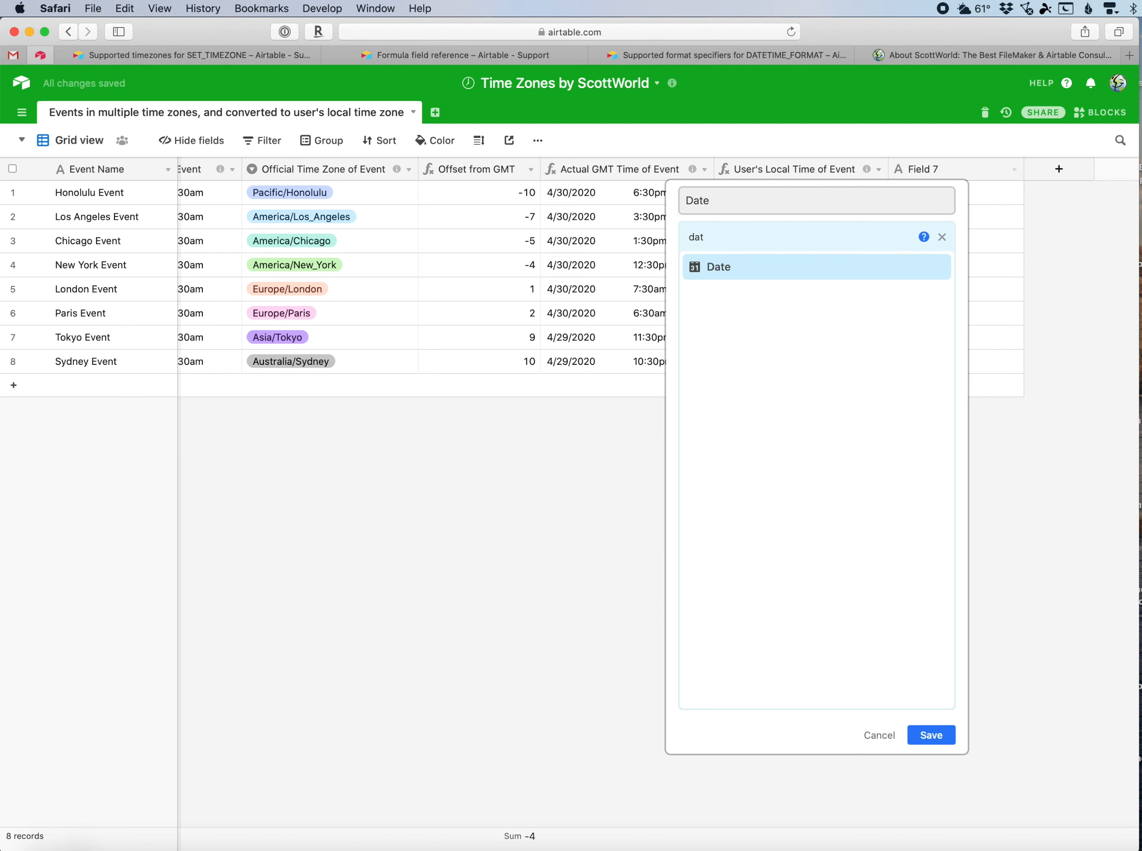
click(808, 271)
click(682, 337)
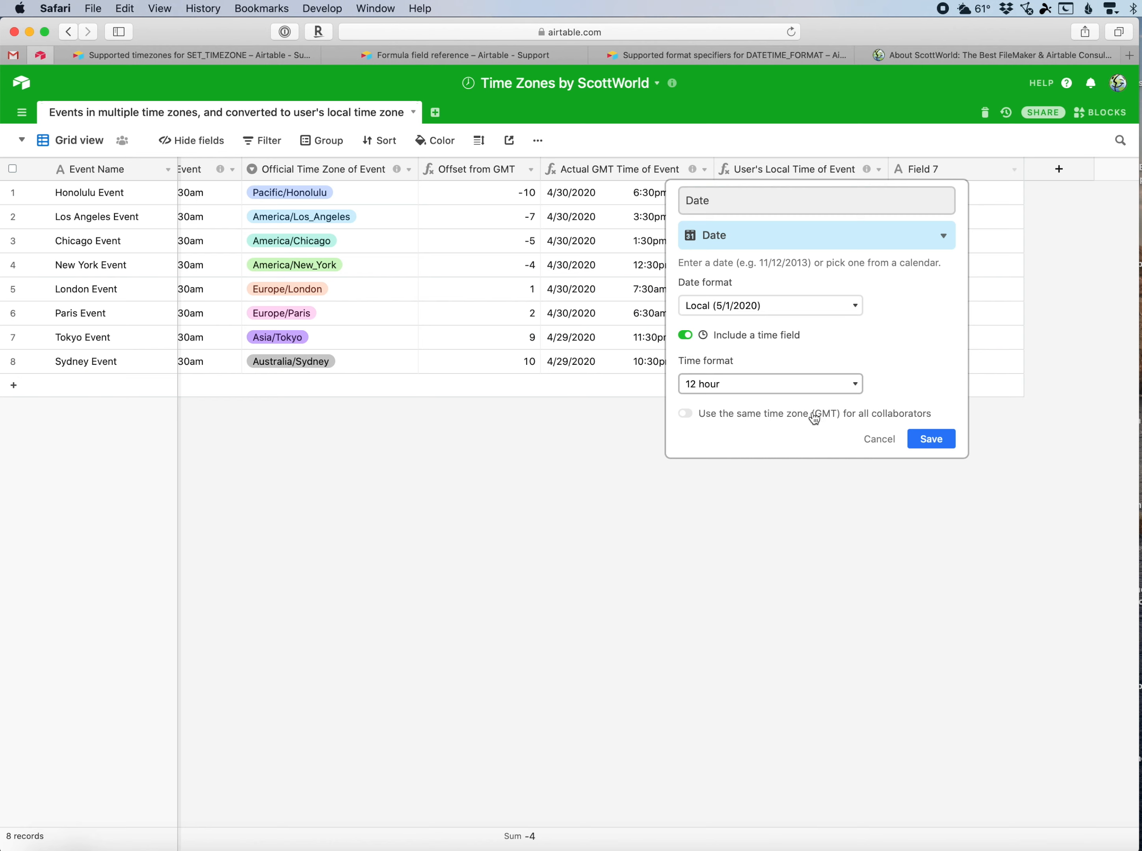
click(686, 416)
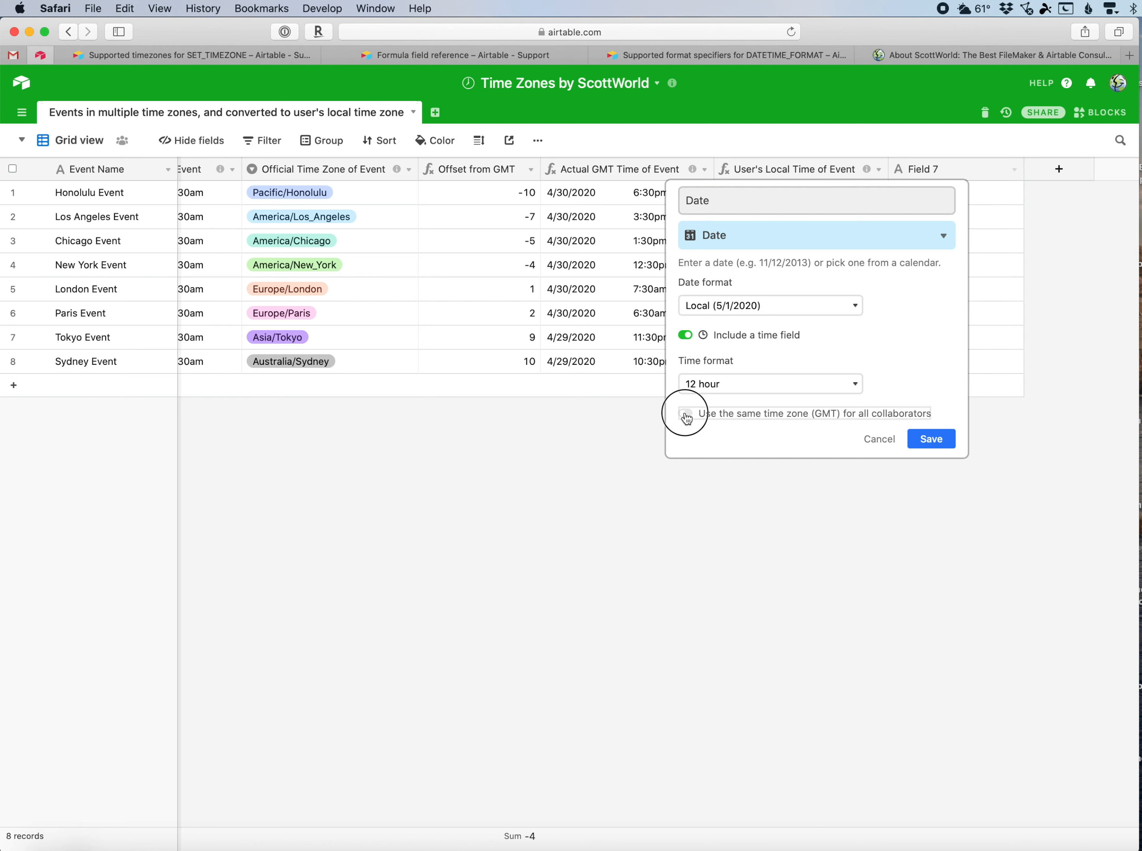
click(931, 439)
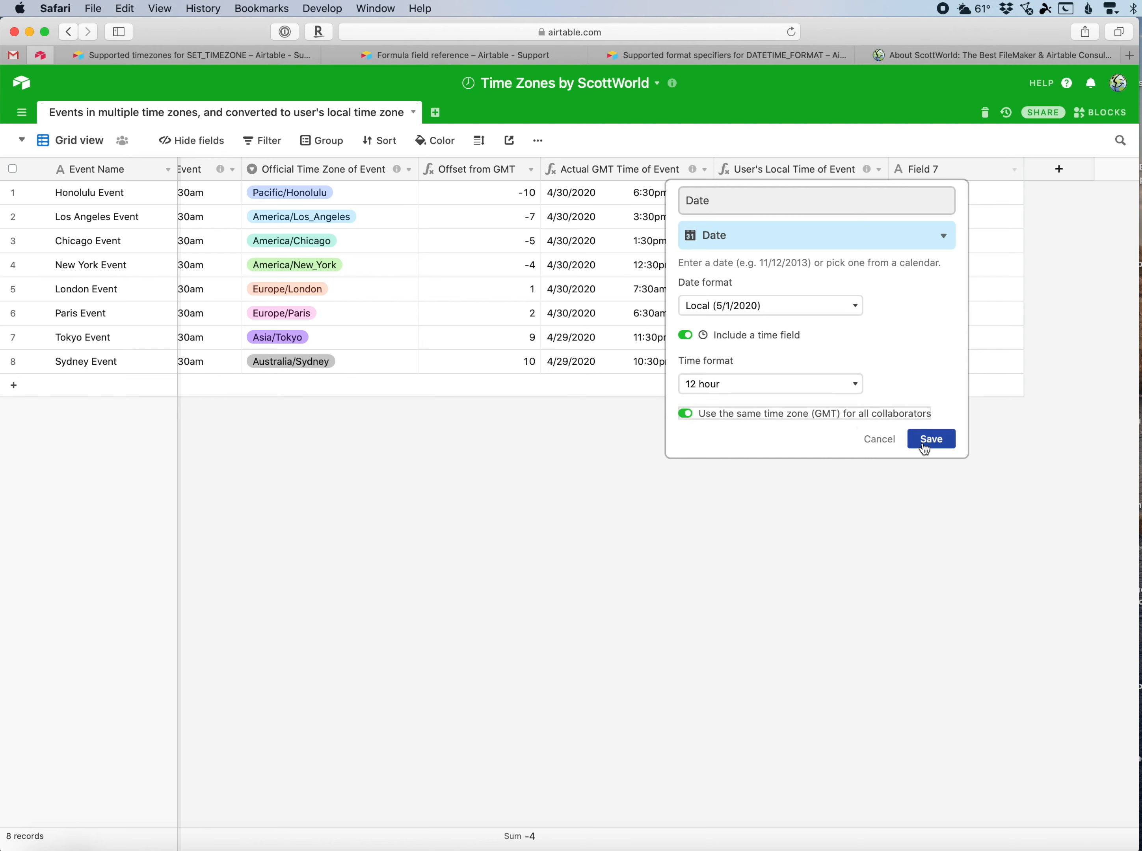
Pick 5/4/2020 from the calendar for the Honolulu Event's Date cell.
double_click(934, 196)
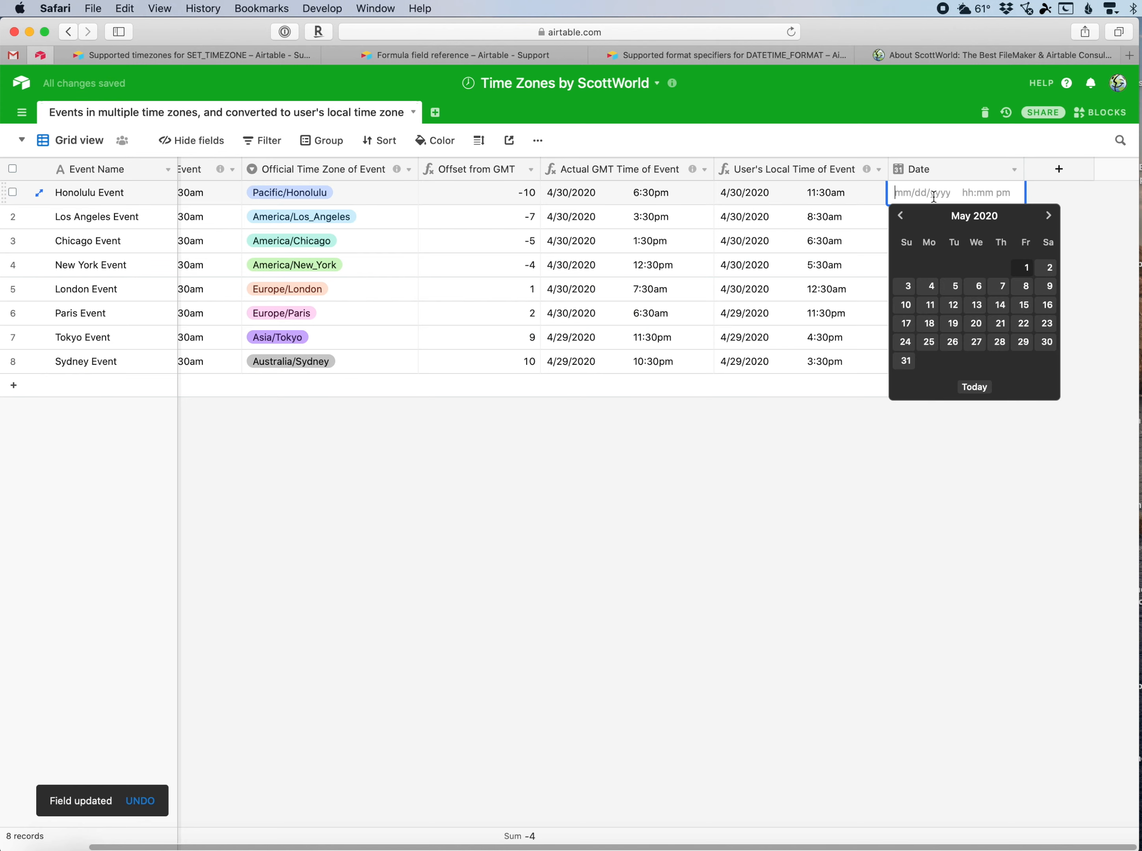
click(932, 281)
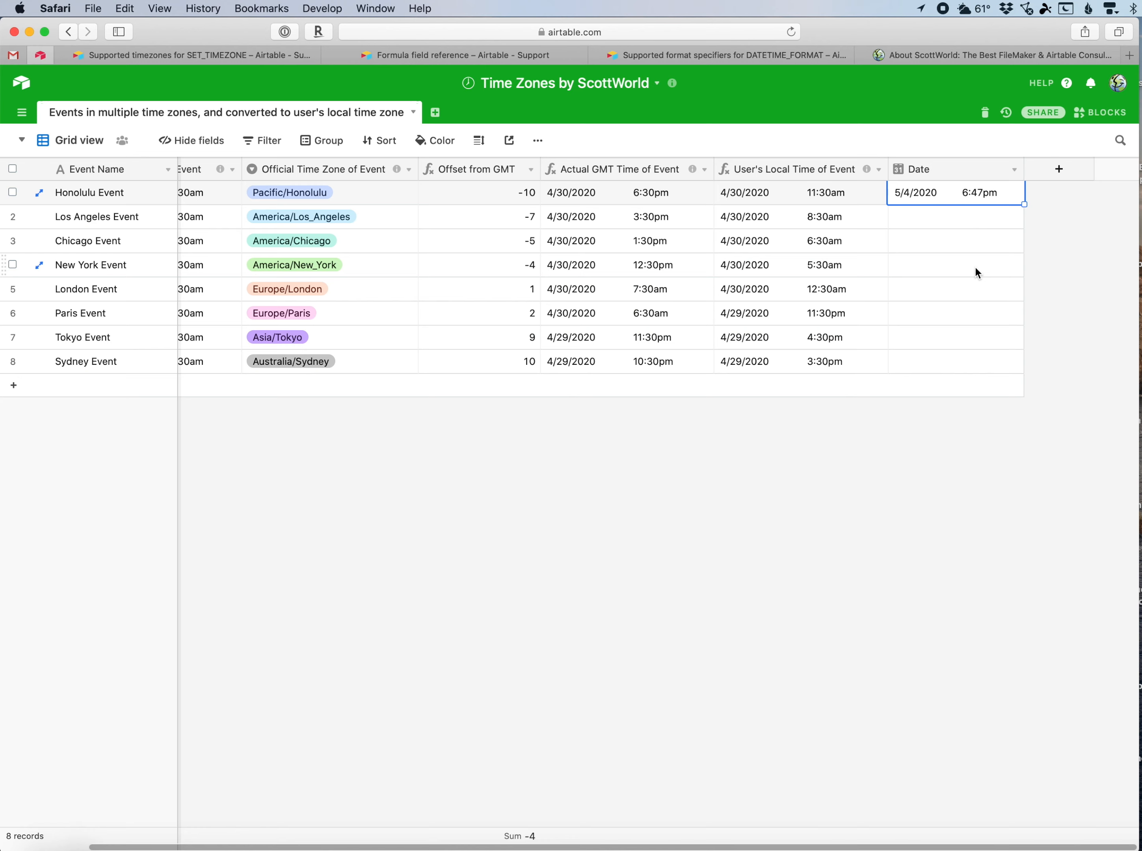
click(856, 500)
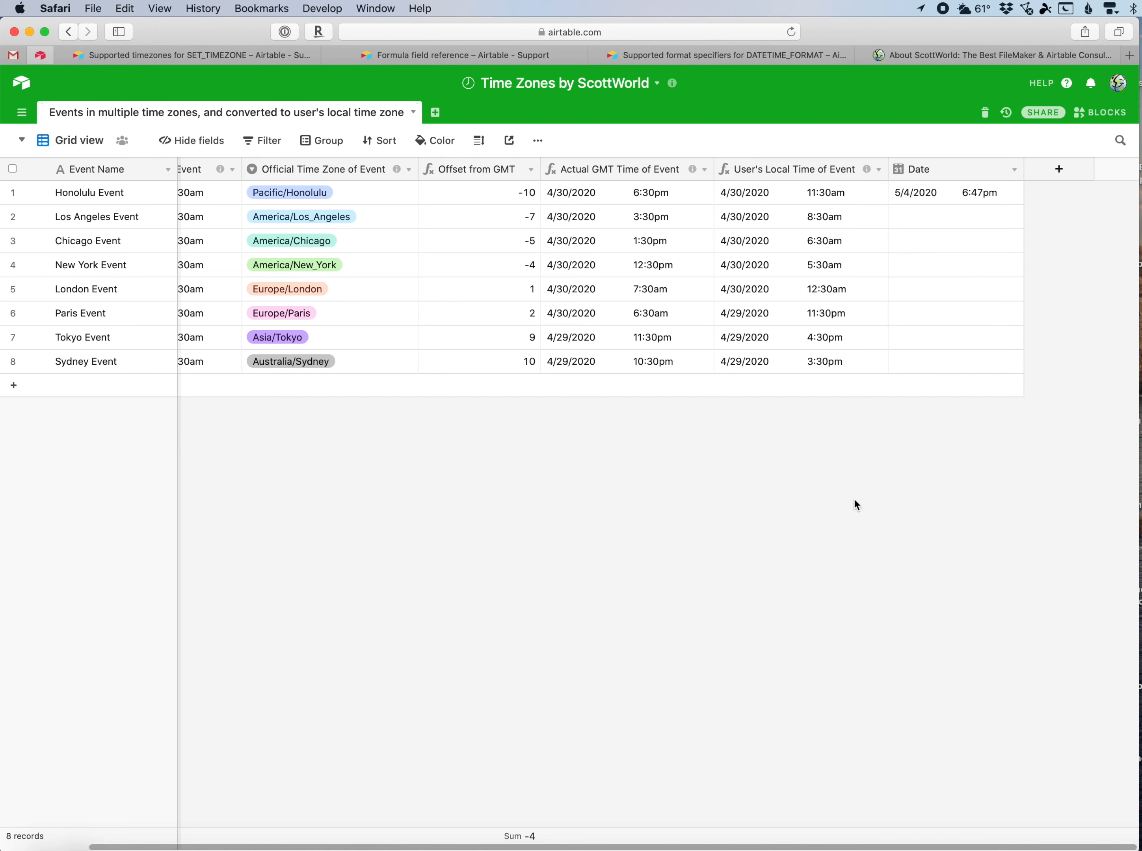
Unlock the Date & Time time zone settings by entering the administrator password.
key(super+Tab)
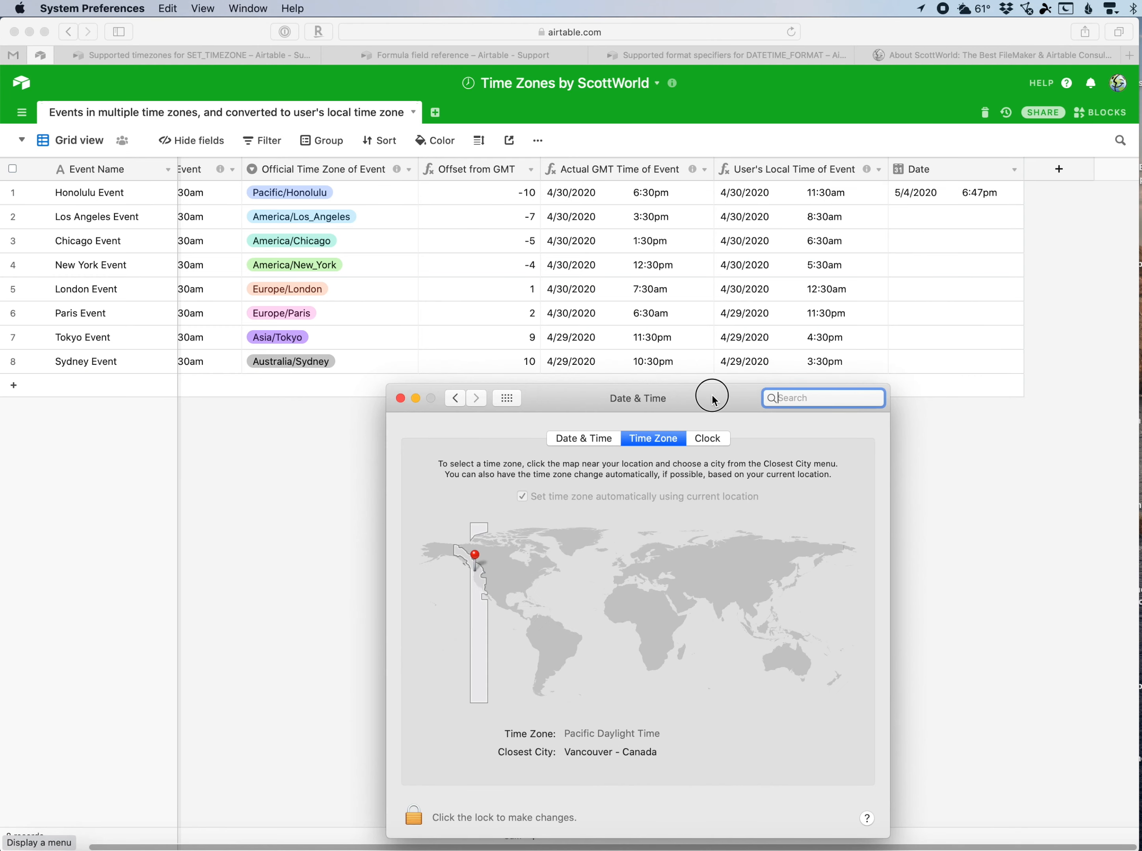
drag(709, 393, 691, 350)
click(405, 766)
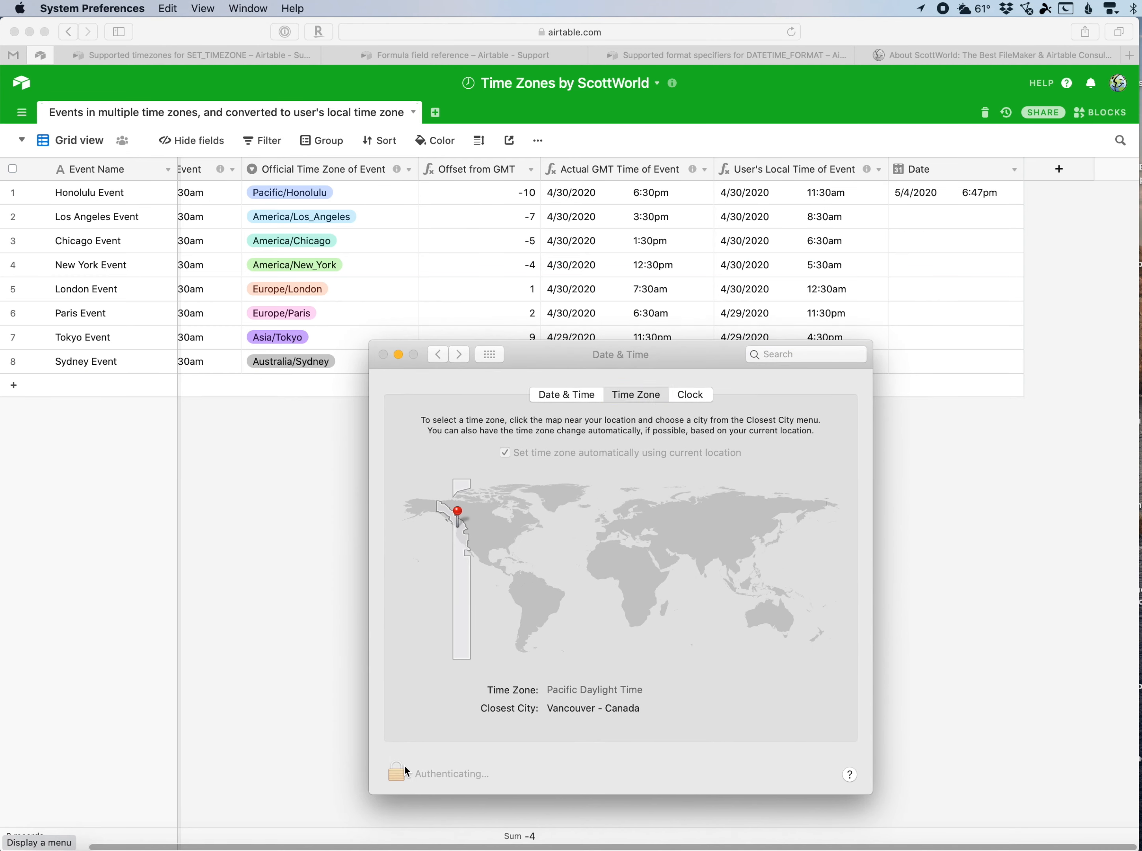
text(••••••••••••••)
key(Return)
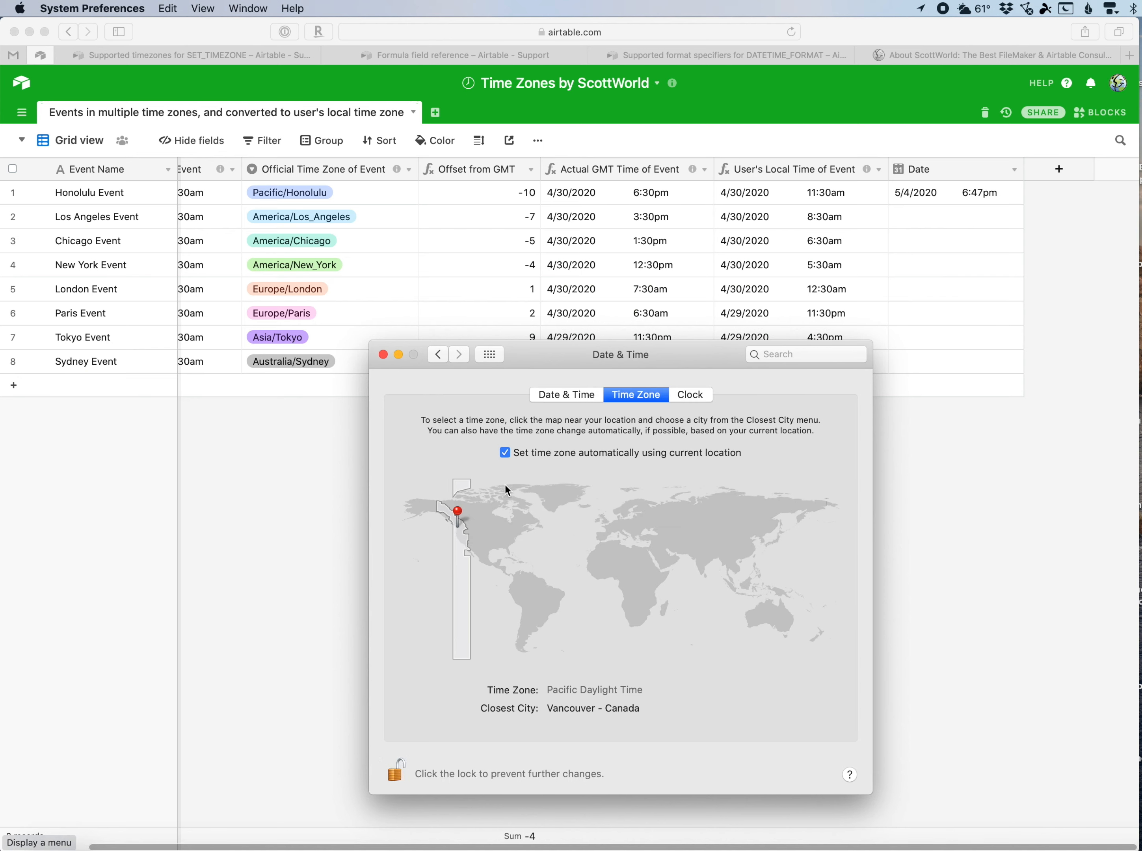
Turn off automatic time zone, set the time zone to Charlotte, NC on the map, and reload the base.
click(505, 453)
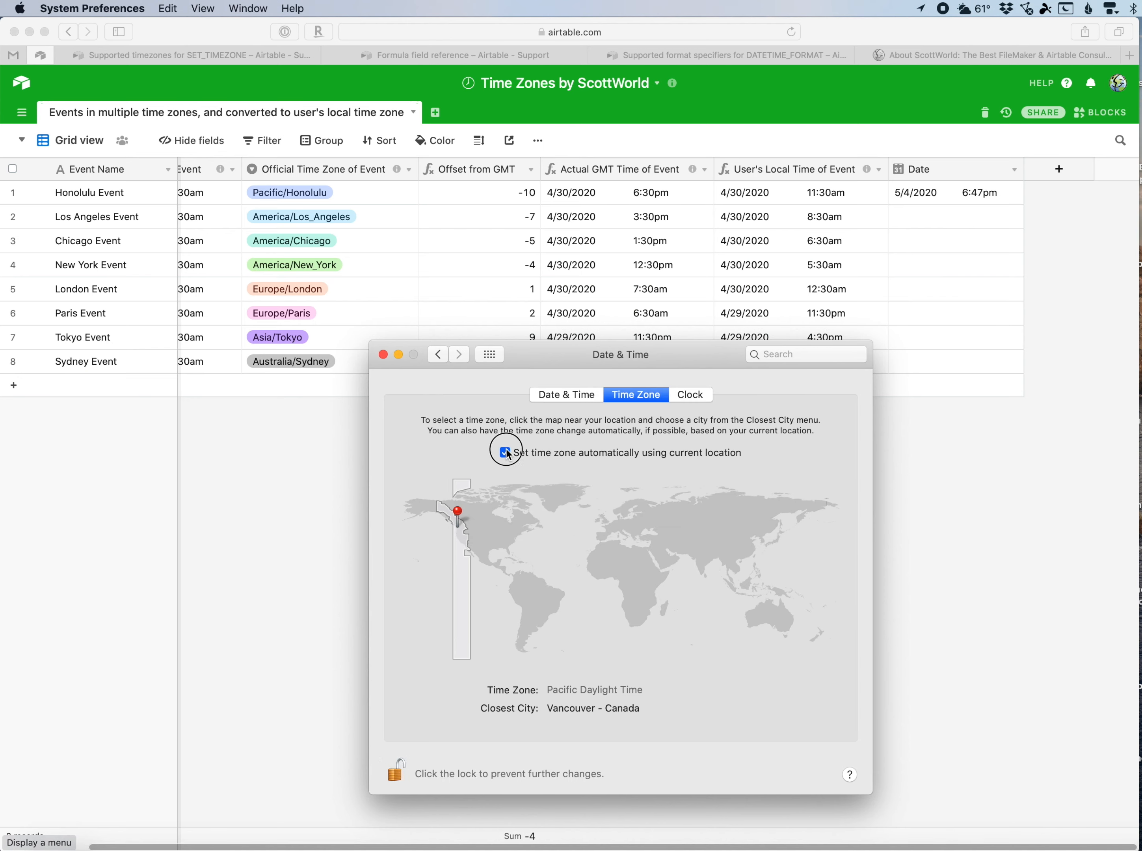
click(507, 542)
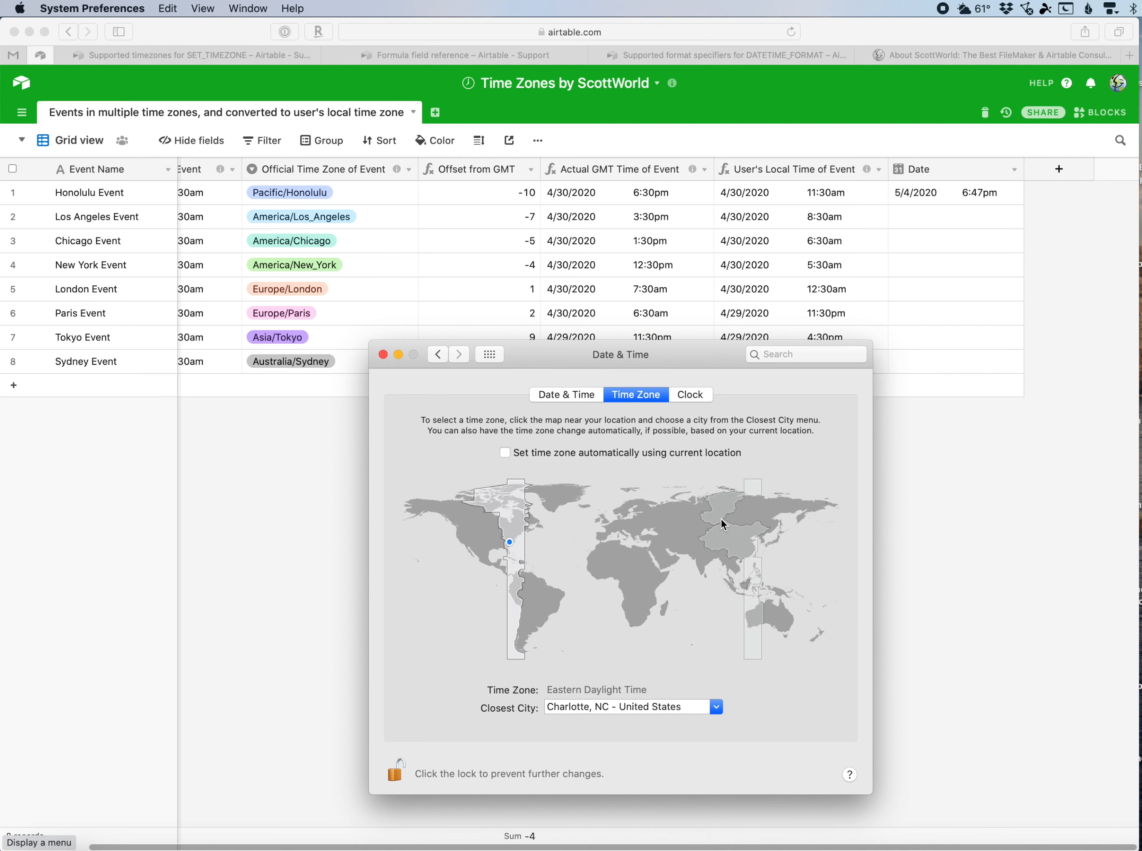
click(968, 513)
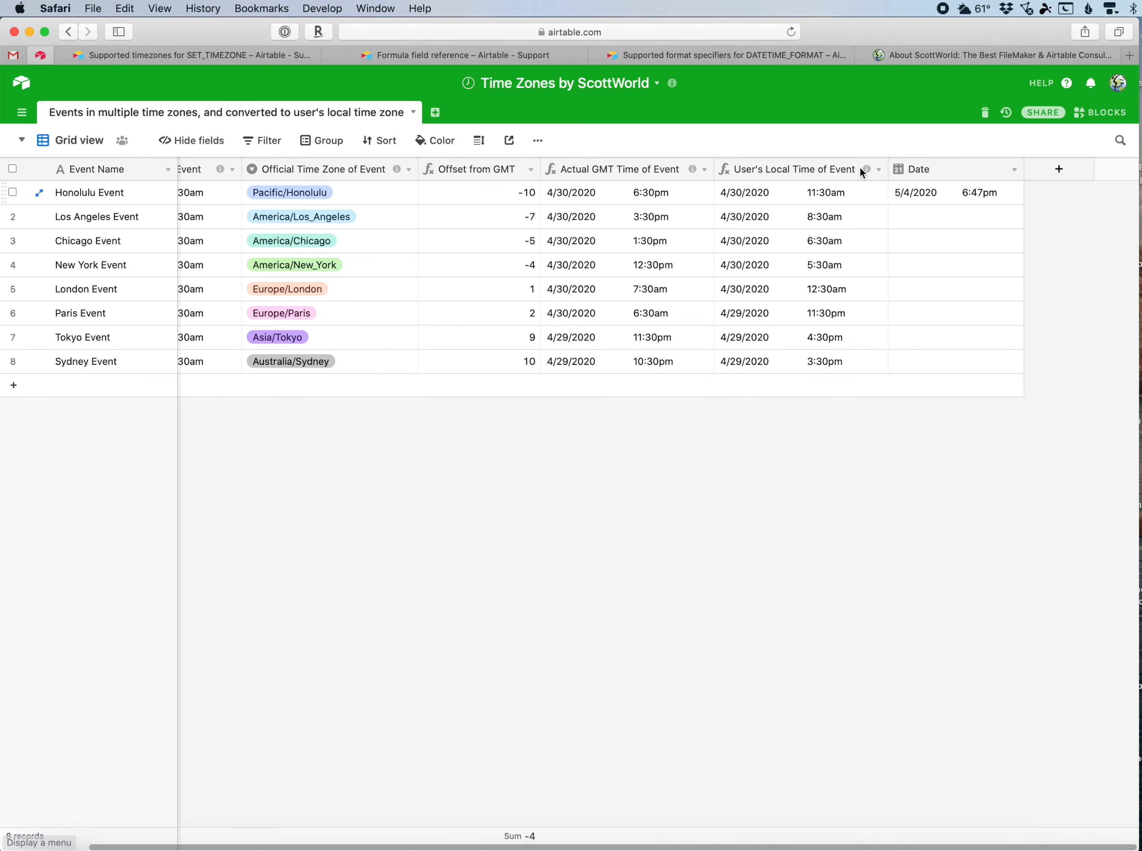
click(791, 33)
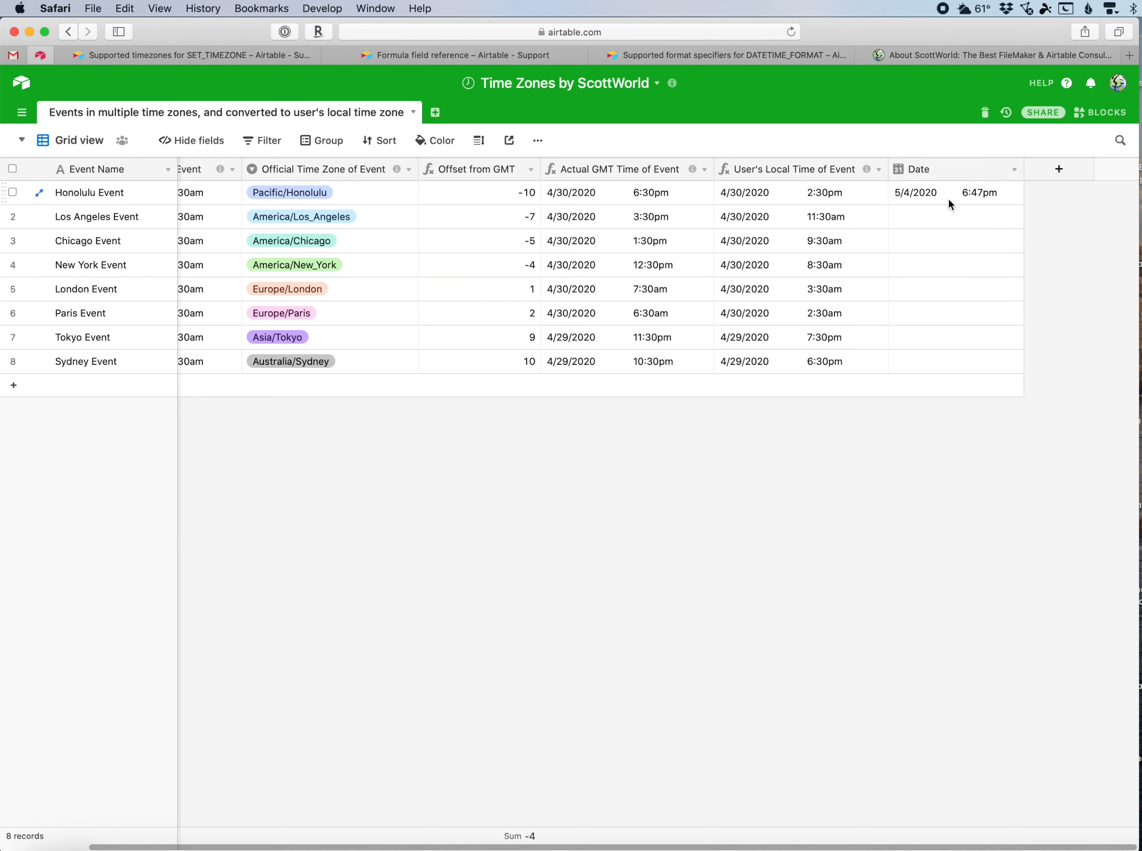
Clear the Honolulu Event's Date cell and turn off the Date field's same time zone (GMT) for all collaborators option.
click(981, 192)
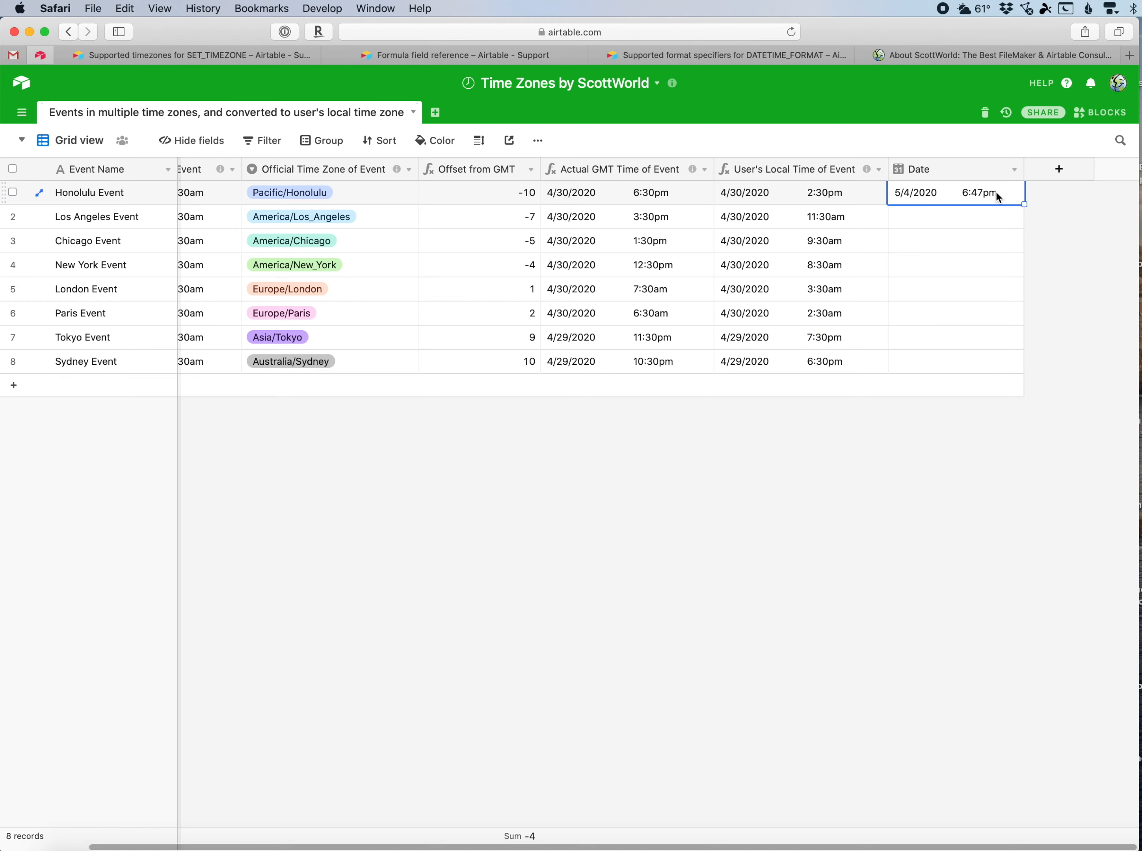
key(Delete)
click(1015, 170)
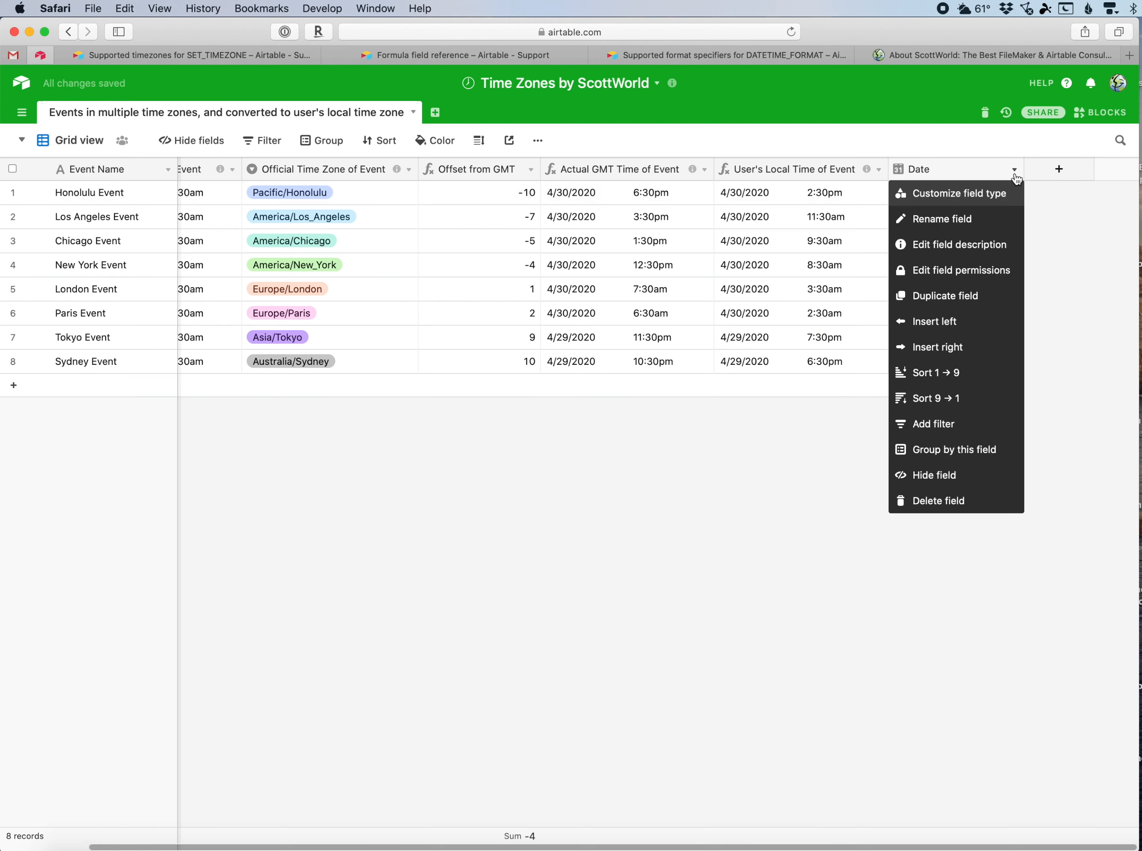
click(997, 195)
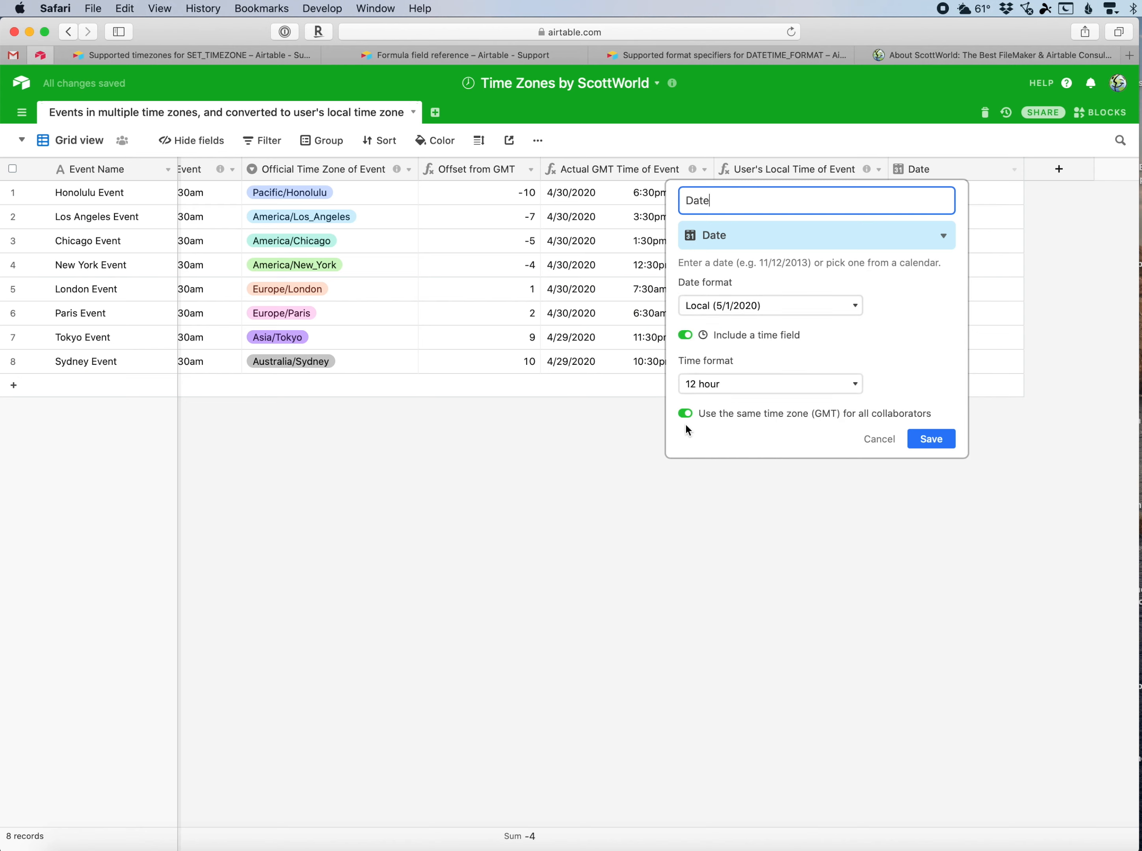
click(686, 420)
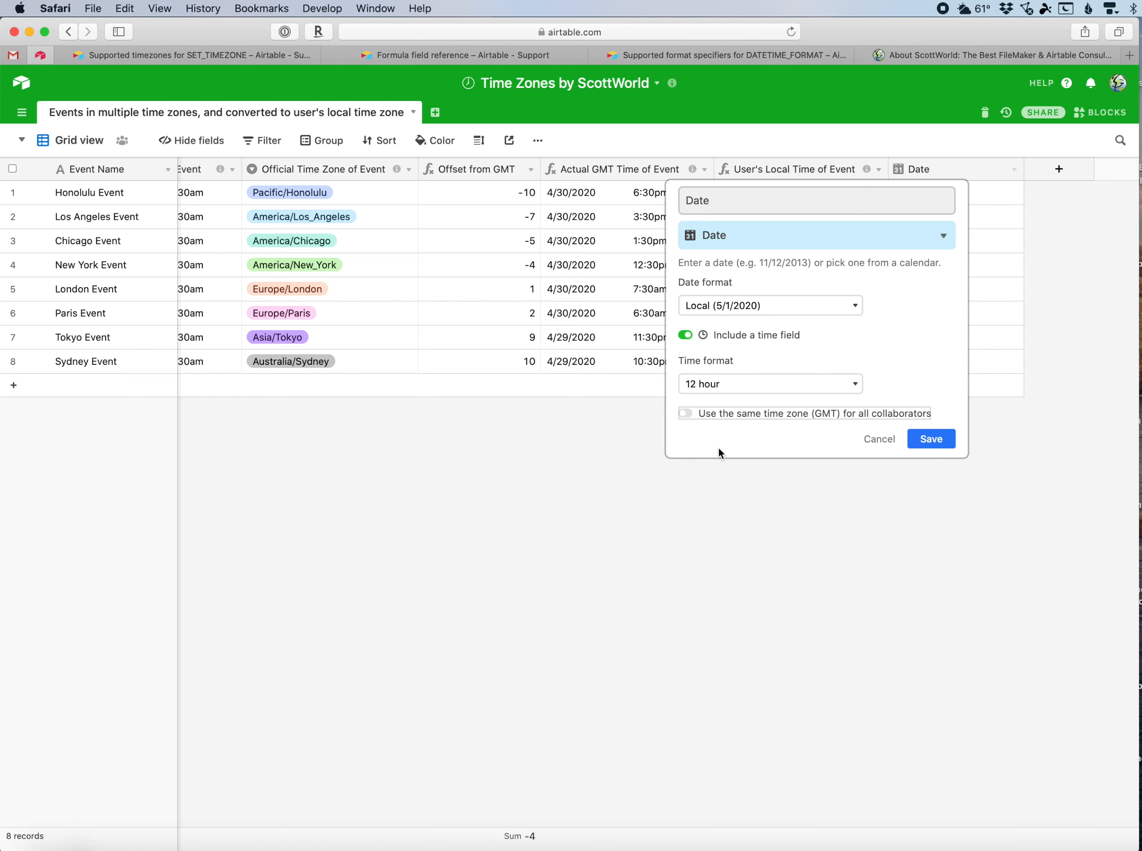
click(925, 439)
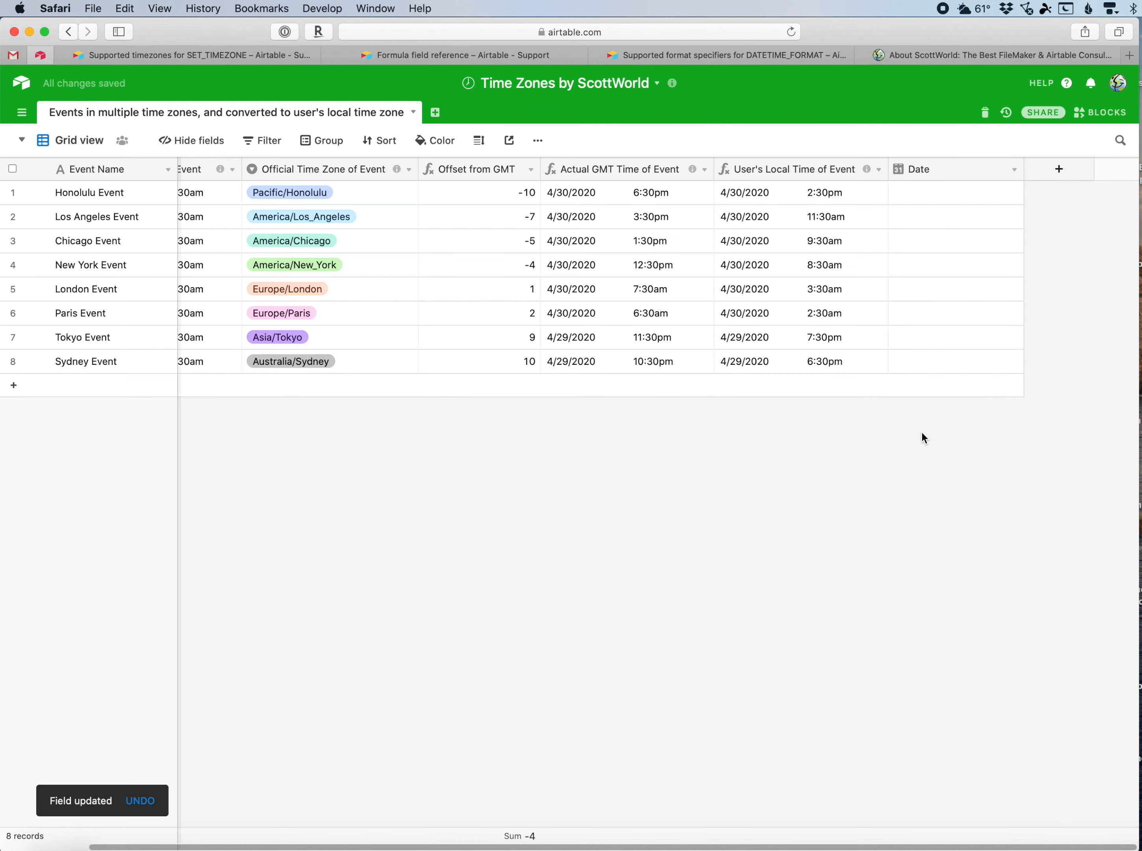
Pick 5/1/2020 from the calendar for the Honolulu Event's Date cell.
key(super+Tab)
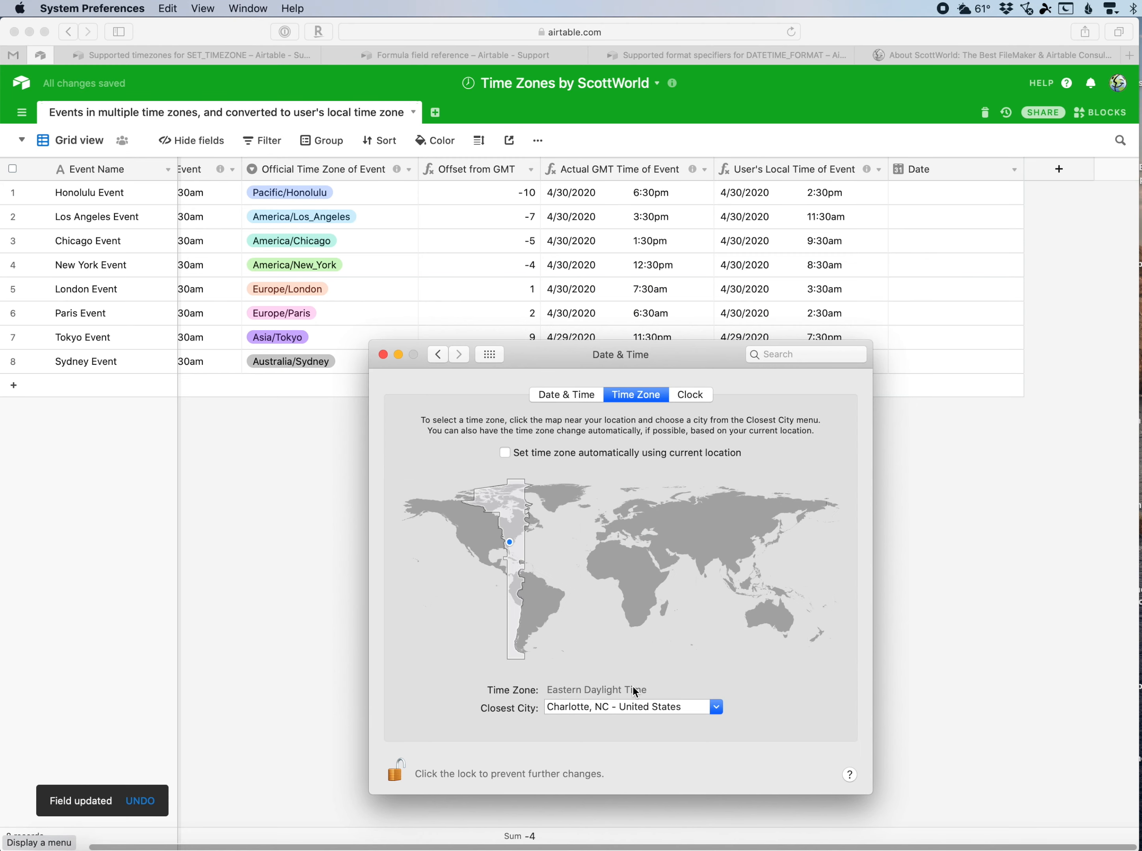
click(917, 543)
click(917, 205)
click(915, 199)
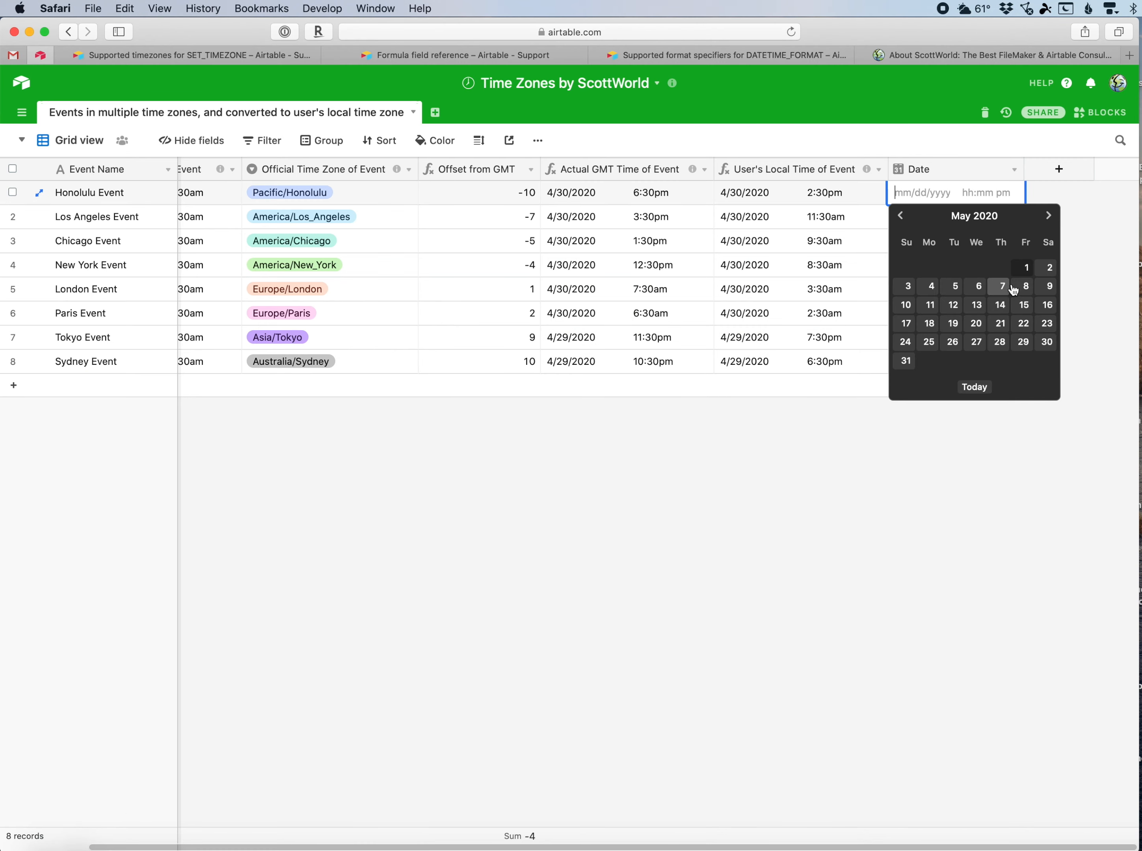
click(1025, 274)
click(993, 196)
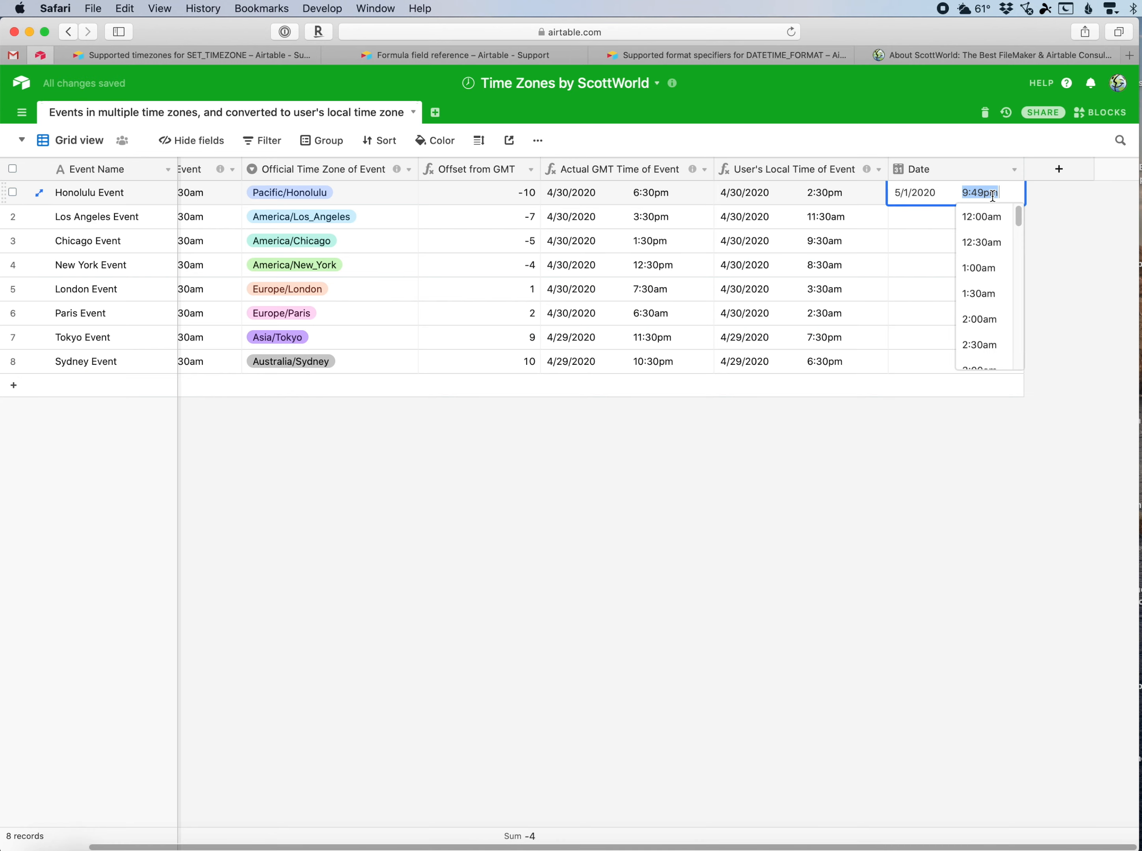
click(1044, 216)
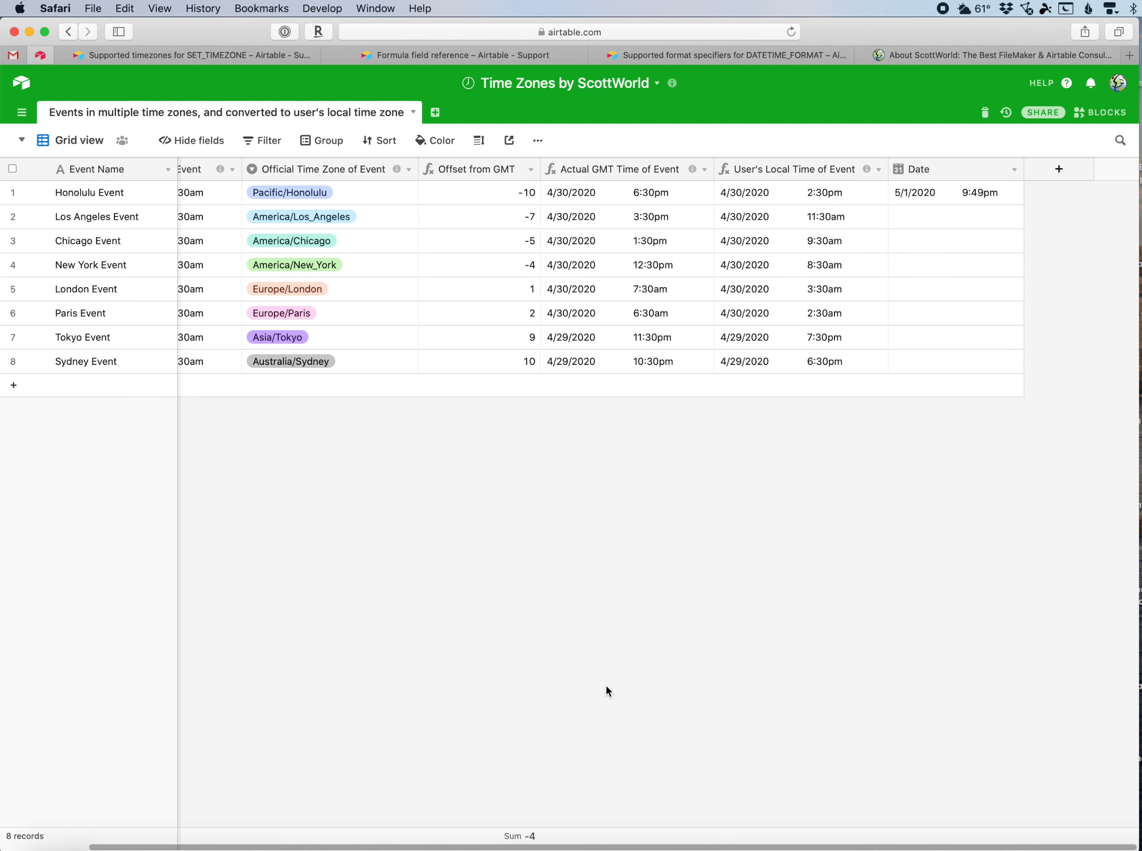
In System Preferences, turn on automatic time zone using current location, close Date & Time, and reload the base.
key(super+Tab)
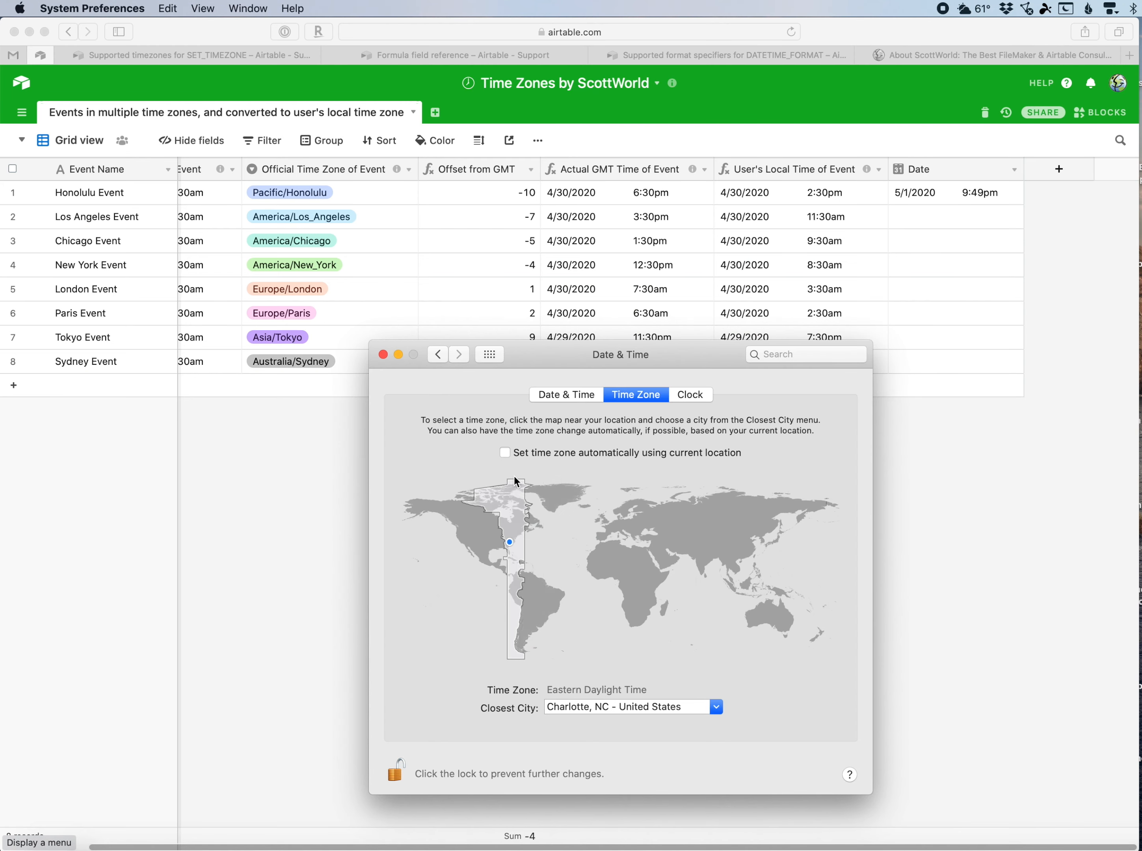
click(505, 453)
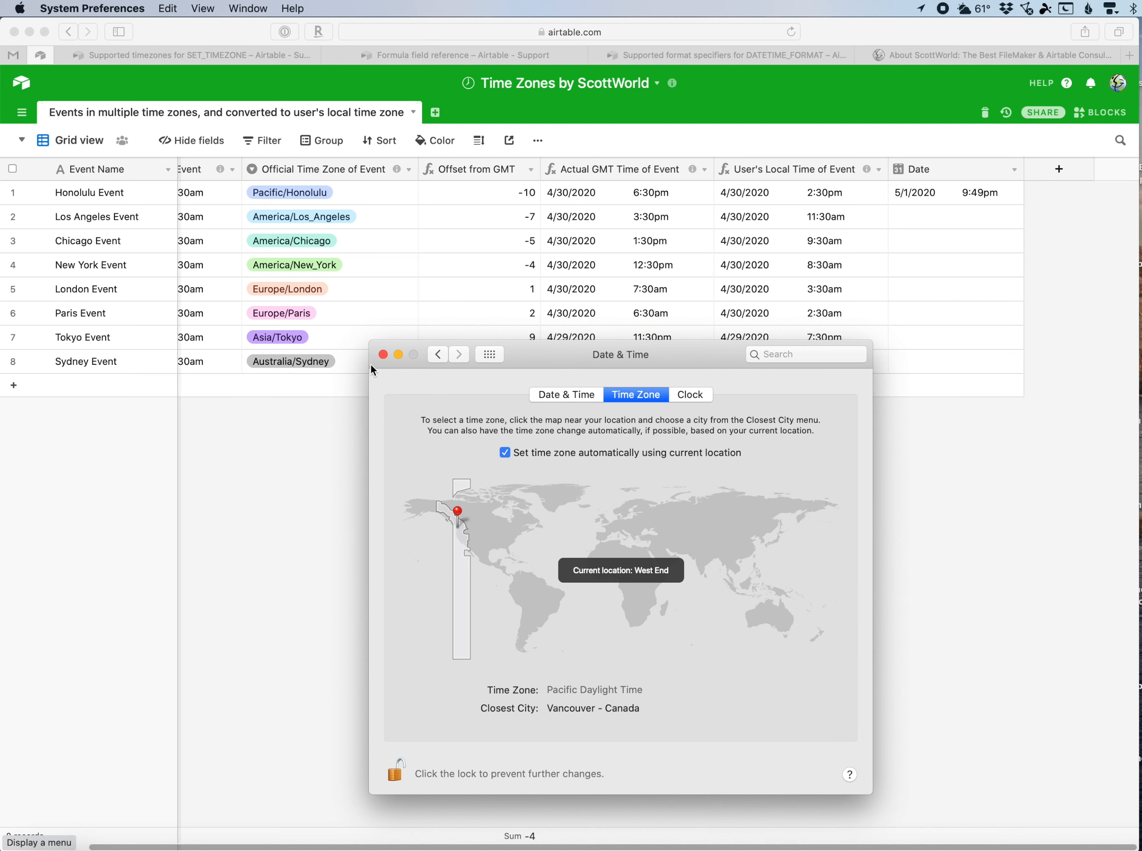
click(385, 354)
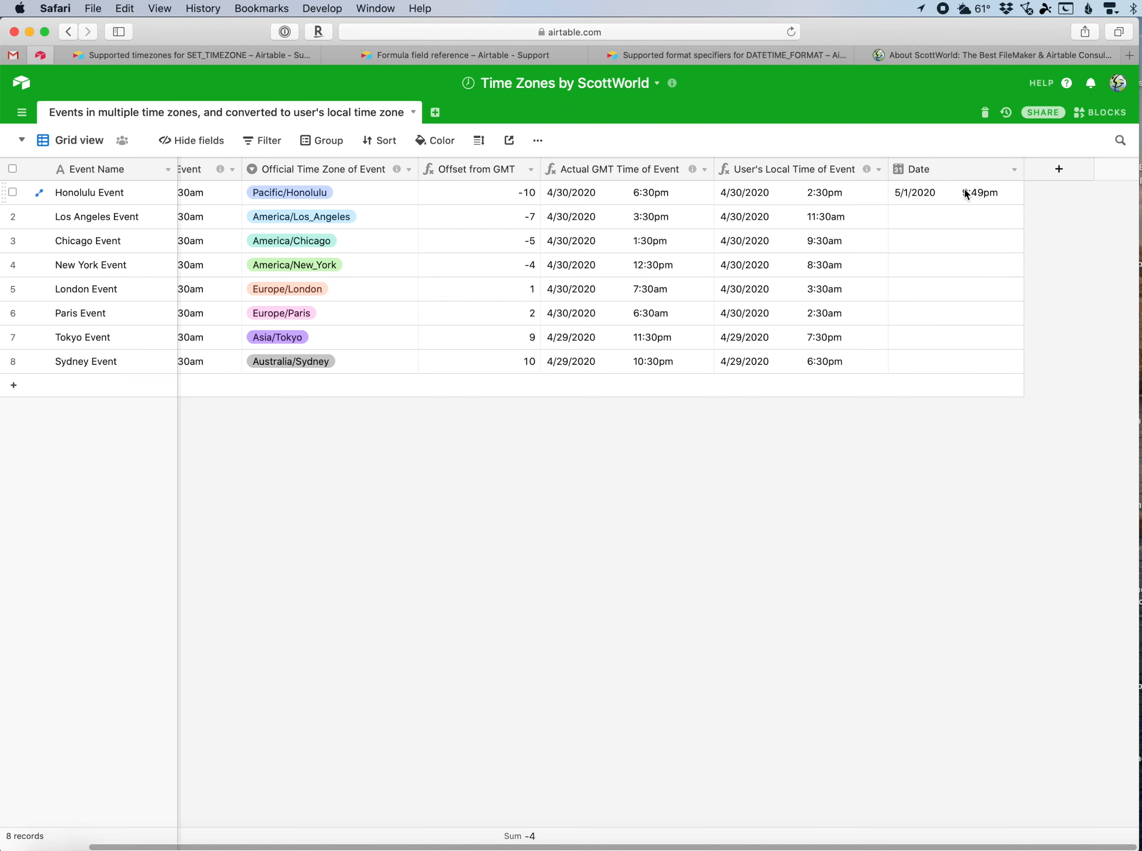
click(791, 31)
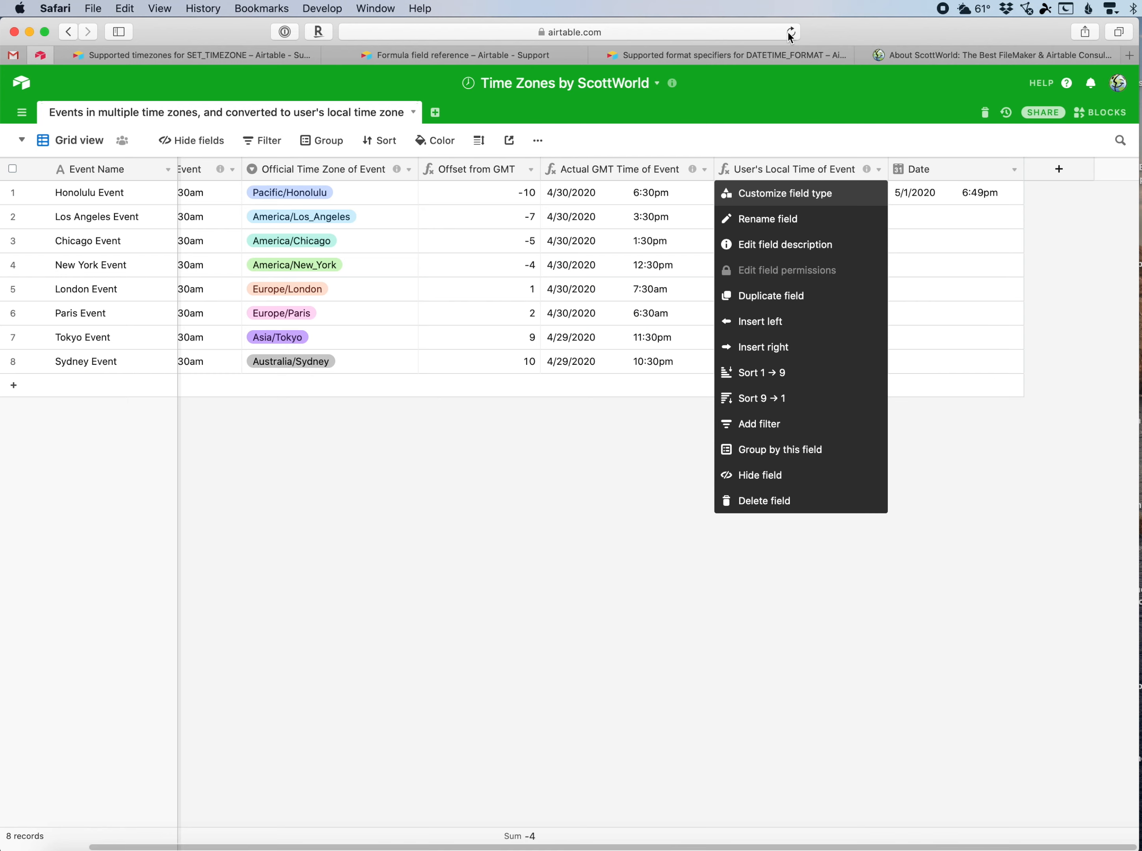
Delete the Date field.
click(1061, 255)
click(1014, 170)
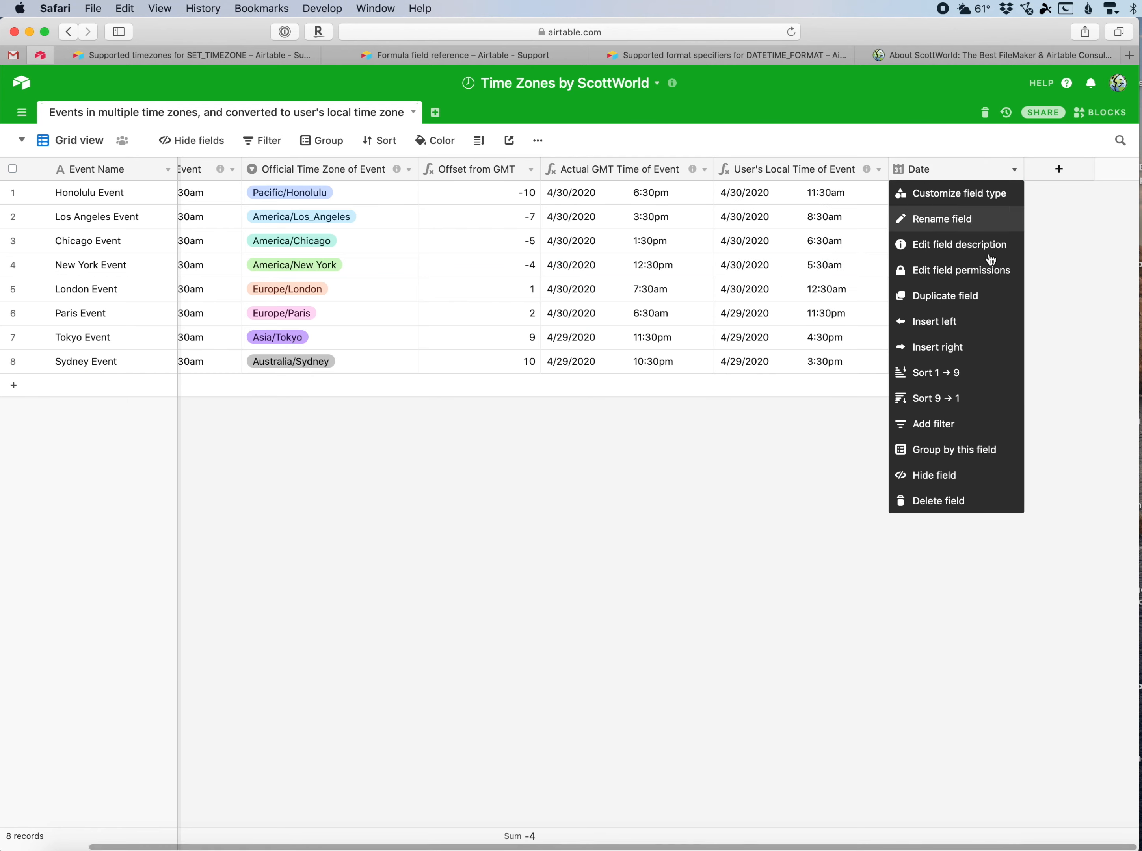
click(956, 502)
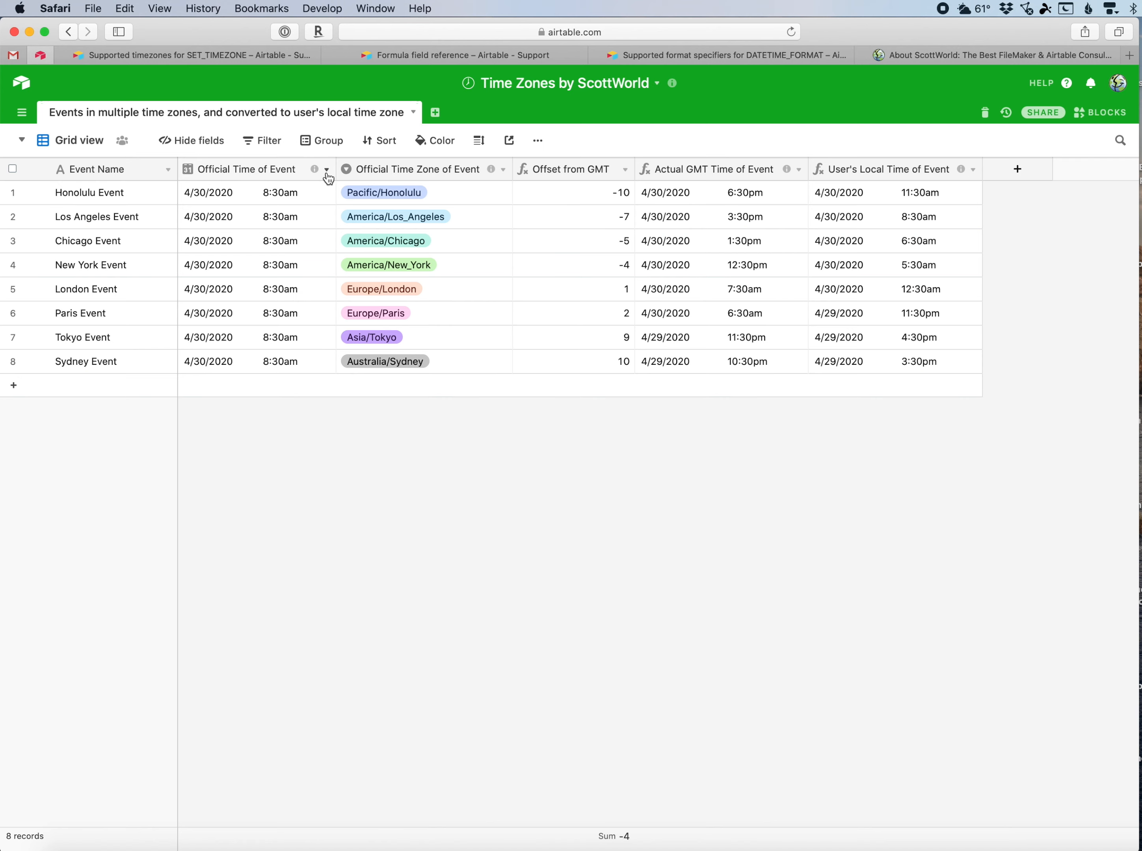
Examine the field descriptions and the Official Time Zone of Event single-select options without saving changes.
mouse_move(316, 176)
mouse_move(786, 171)
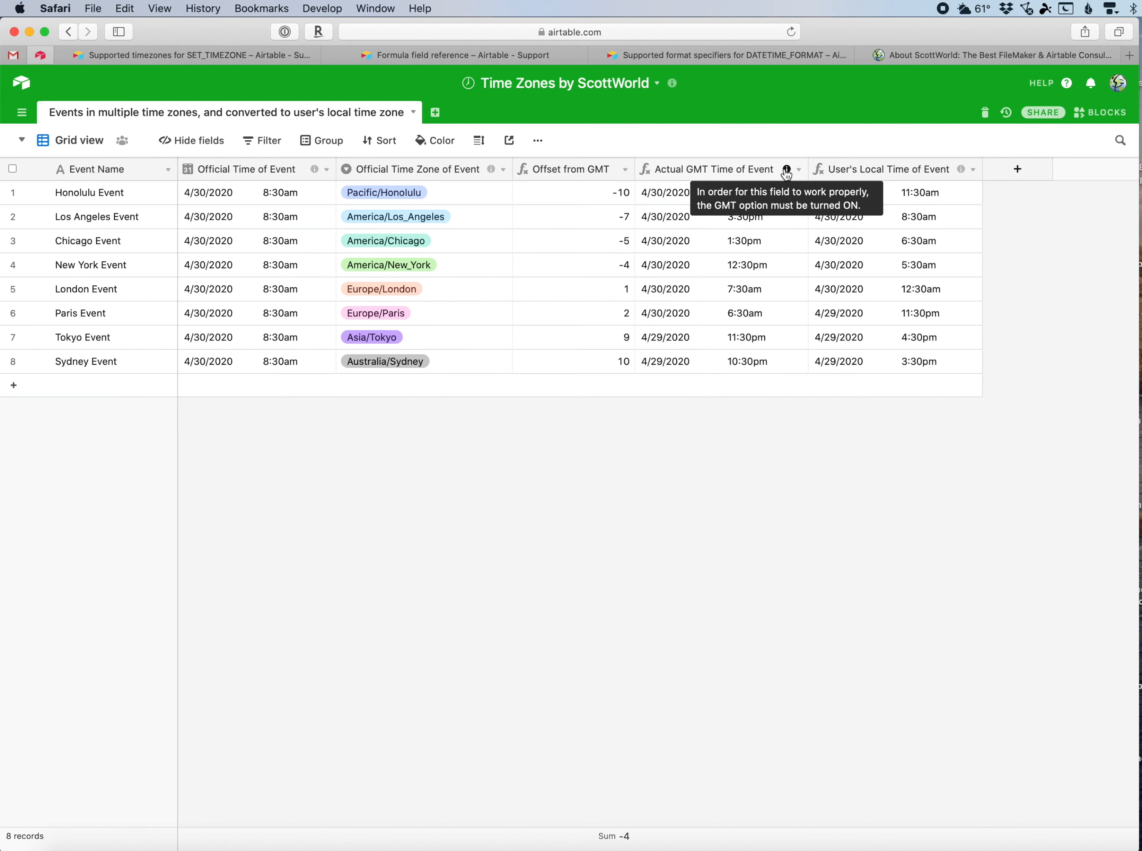
mouse_move(962, 173)
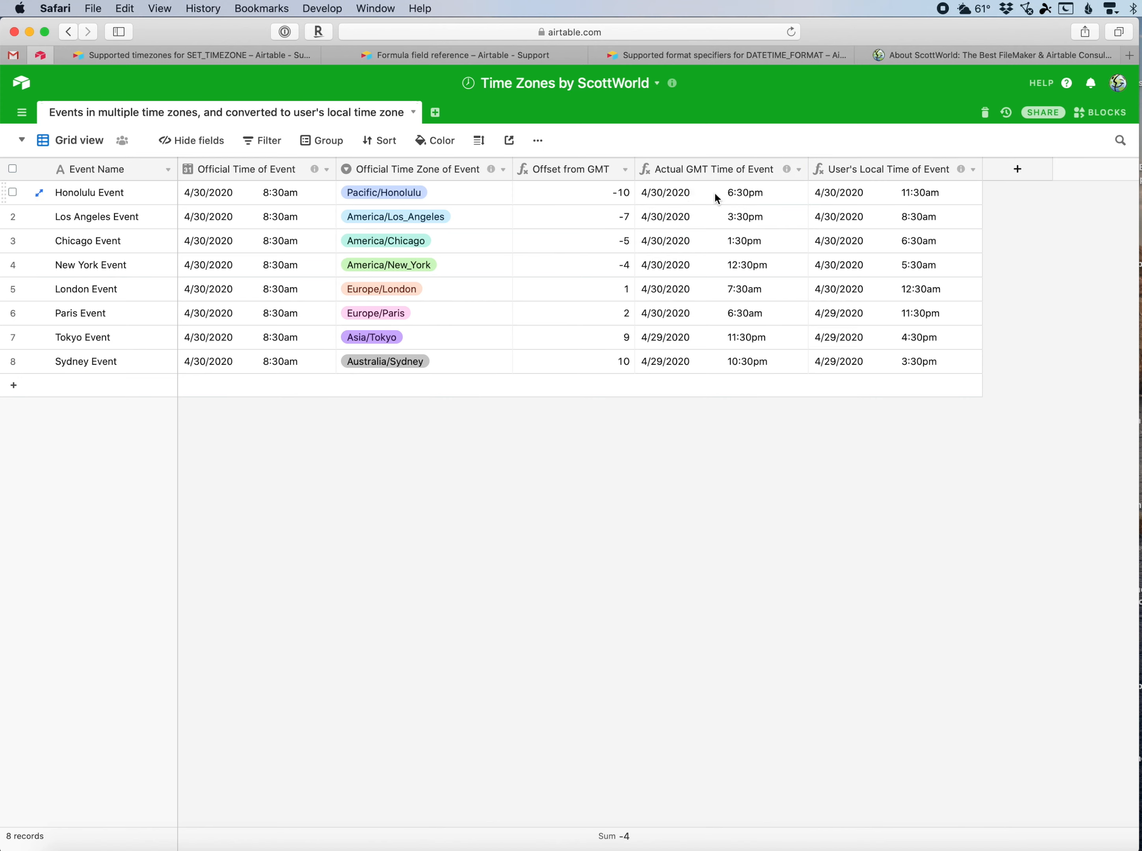
mouse_move(313, 173)
click(125, 167)
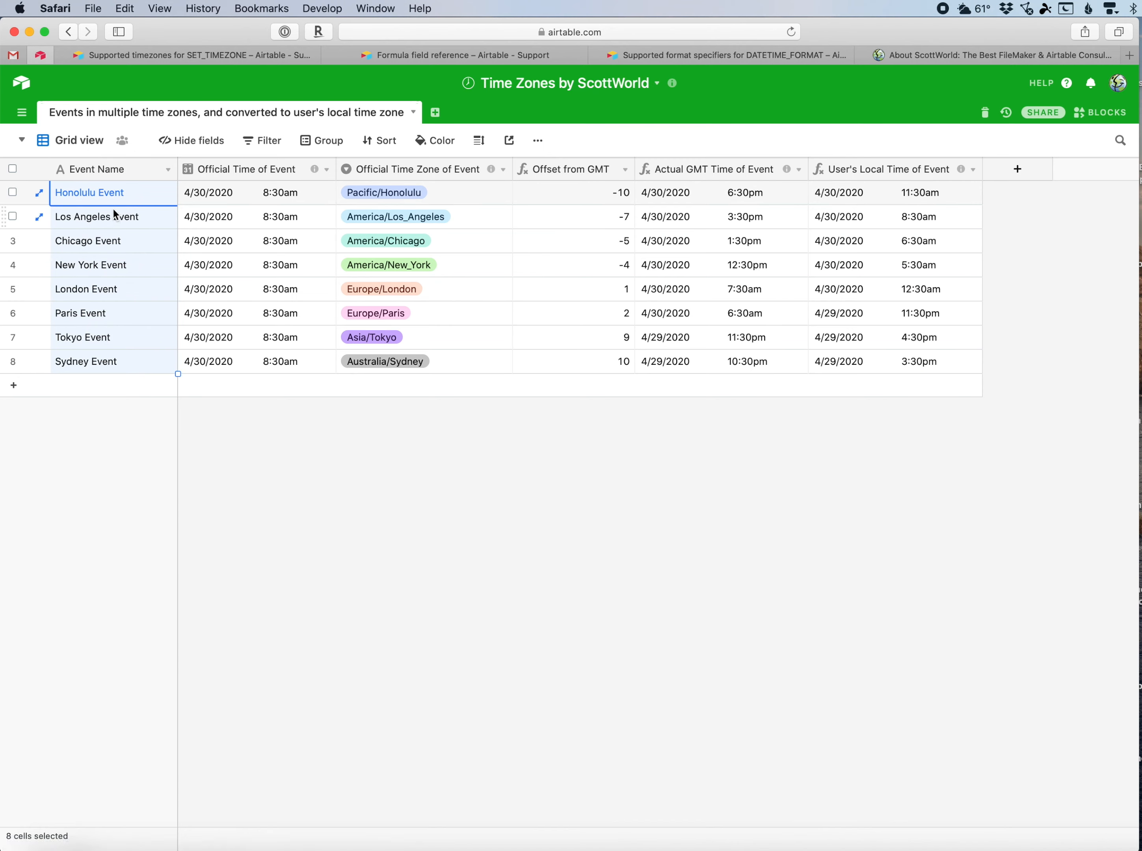
click(234, 176)
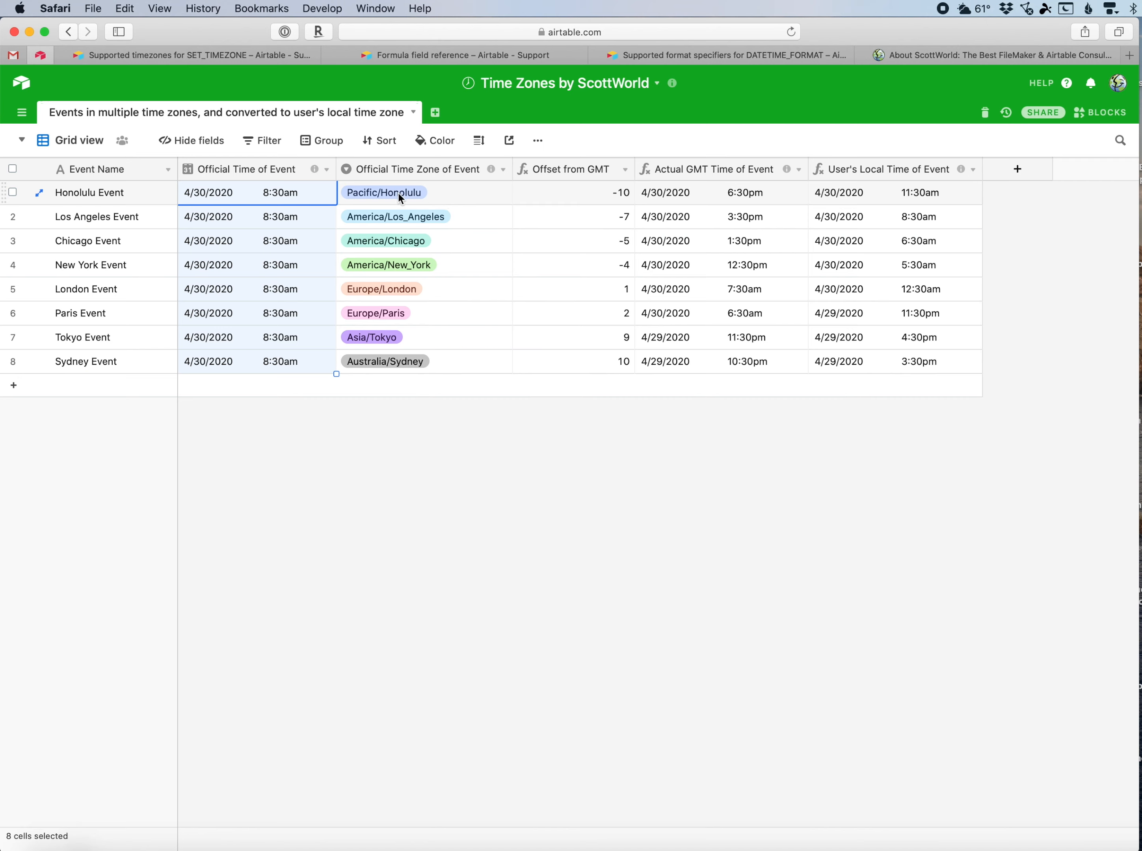
click(503, 171)
click(480, 194)
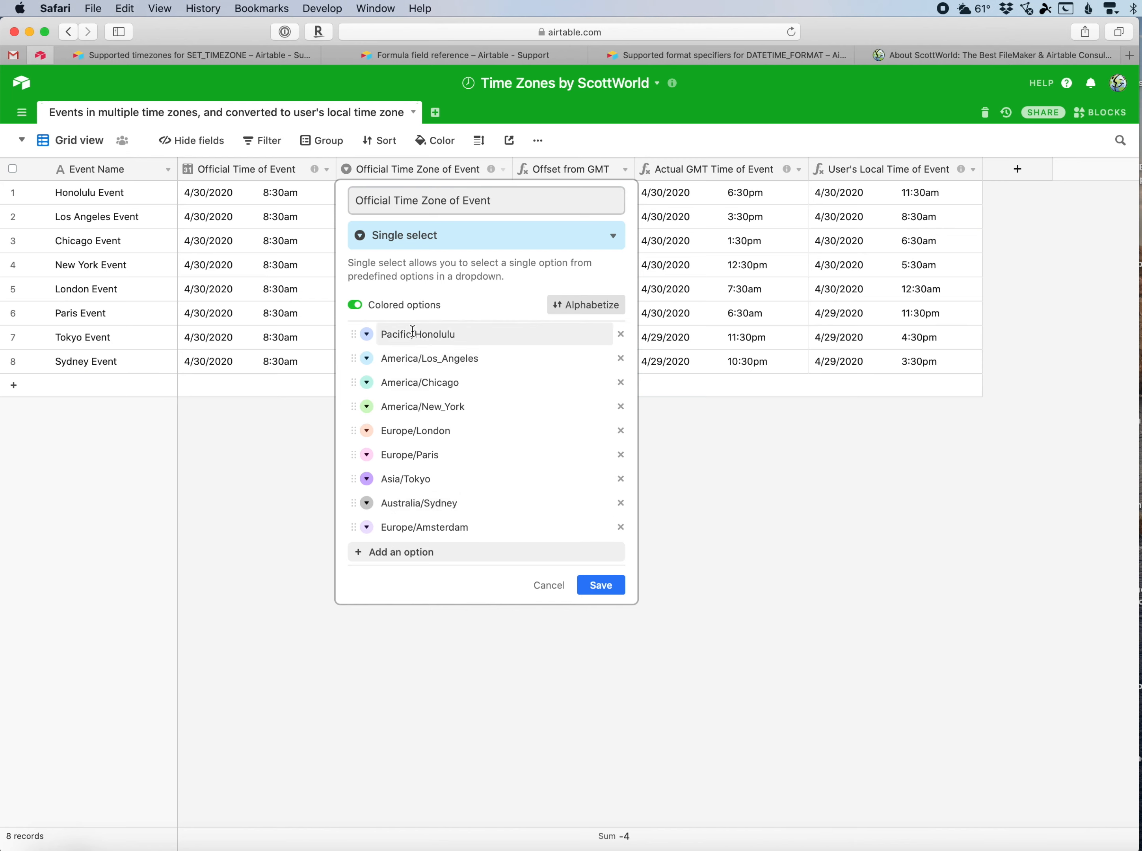
click(547, 587)
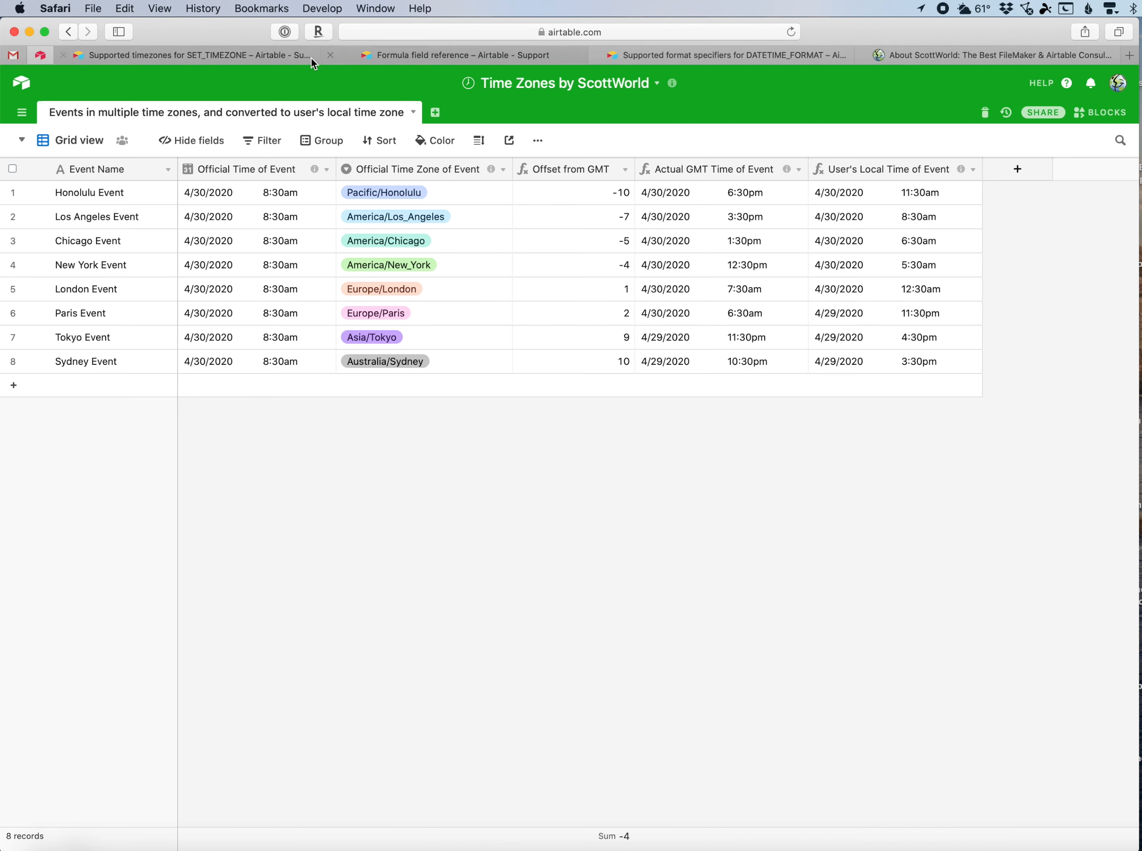
Browse the Supported timezones for SET_TIMEZONE help page's list of timezone identifiers.
click(287, 61)
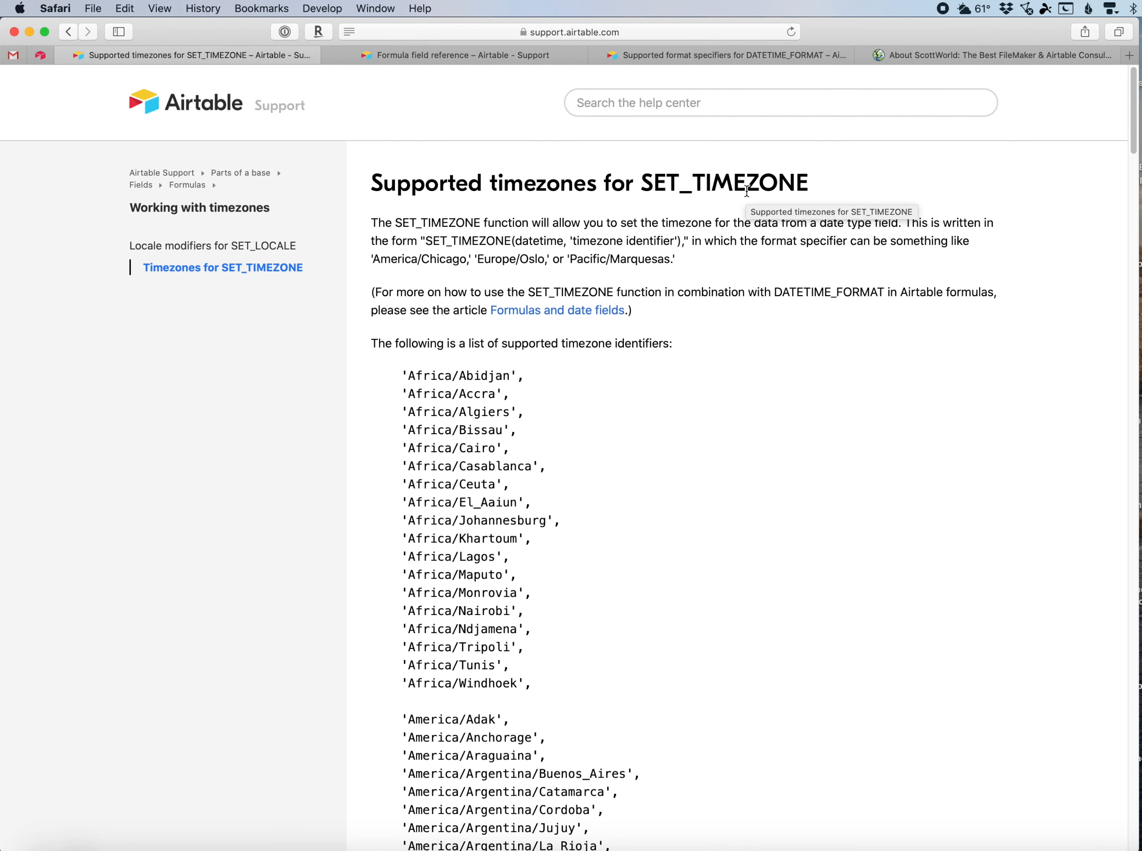
double_click(667, 181)
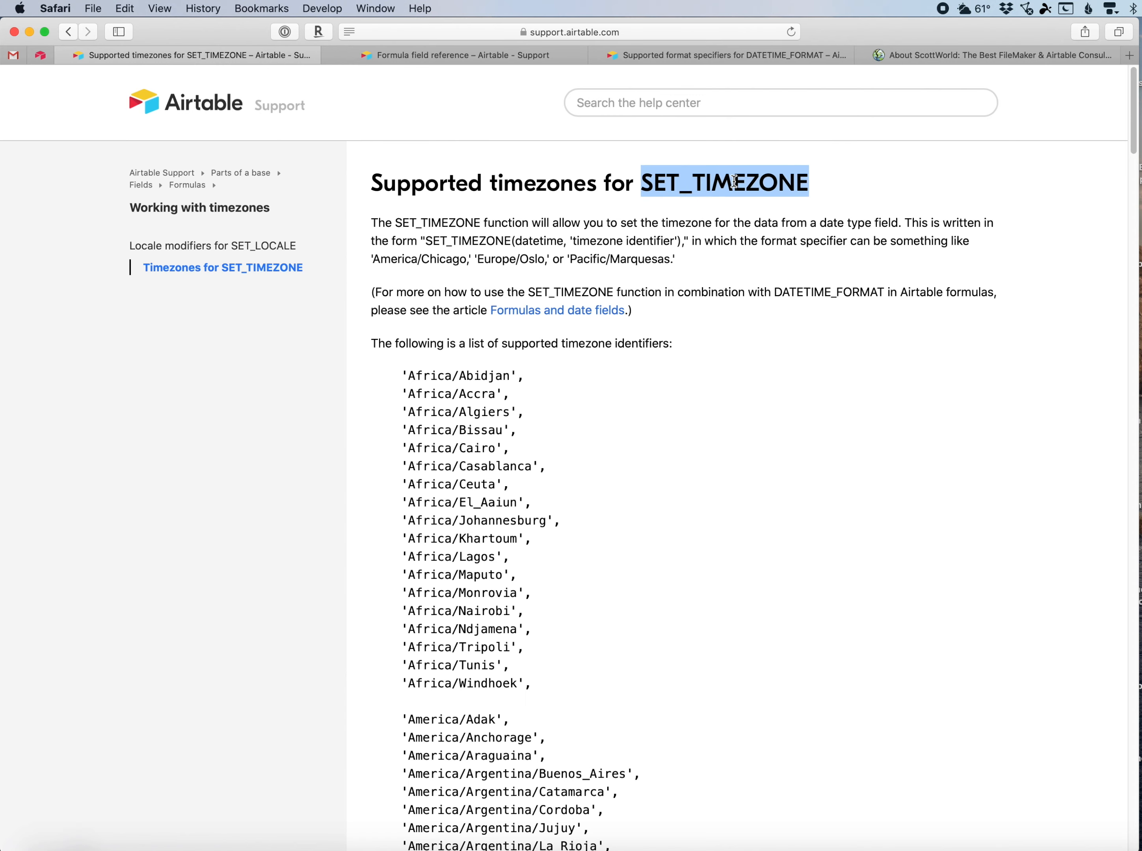
click(698, 371)
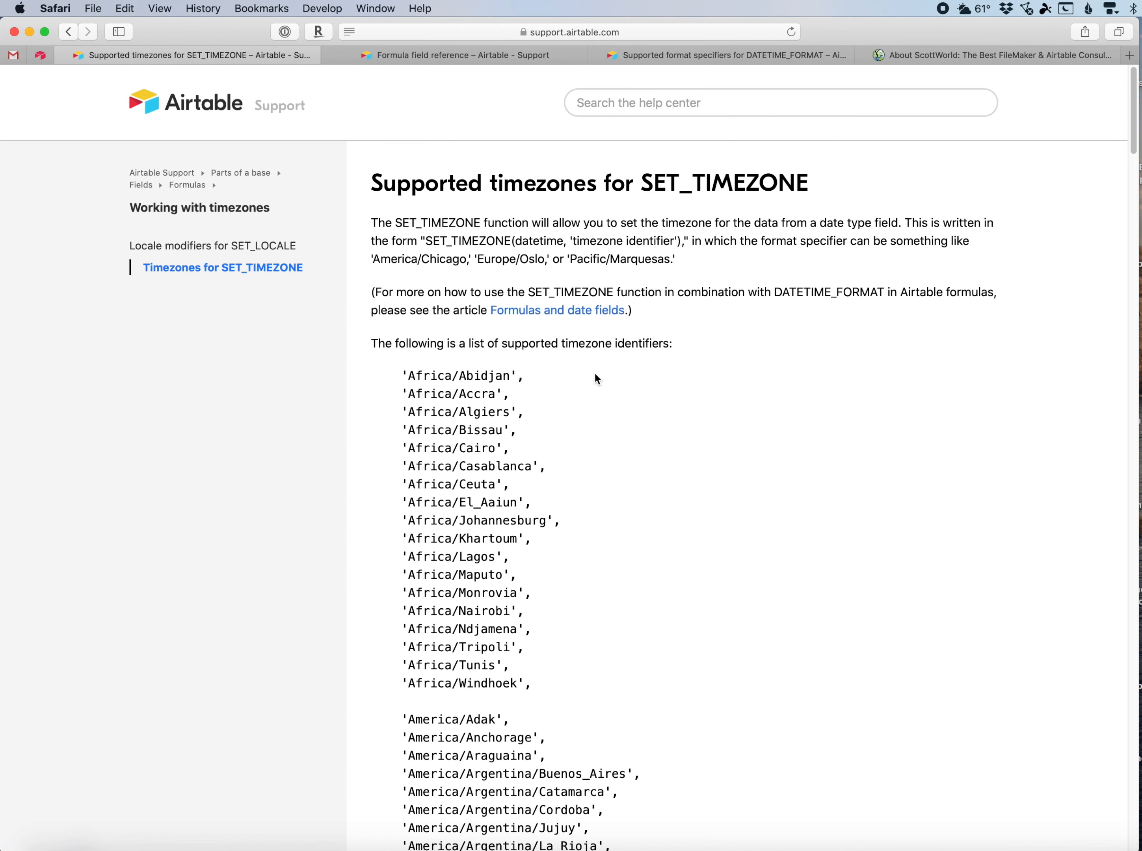
scroll(596, 378, down, 15)
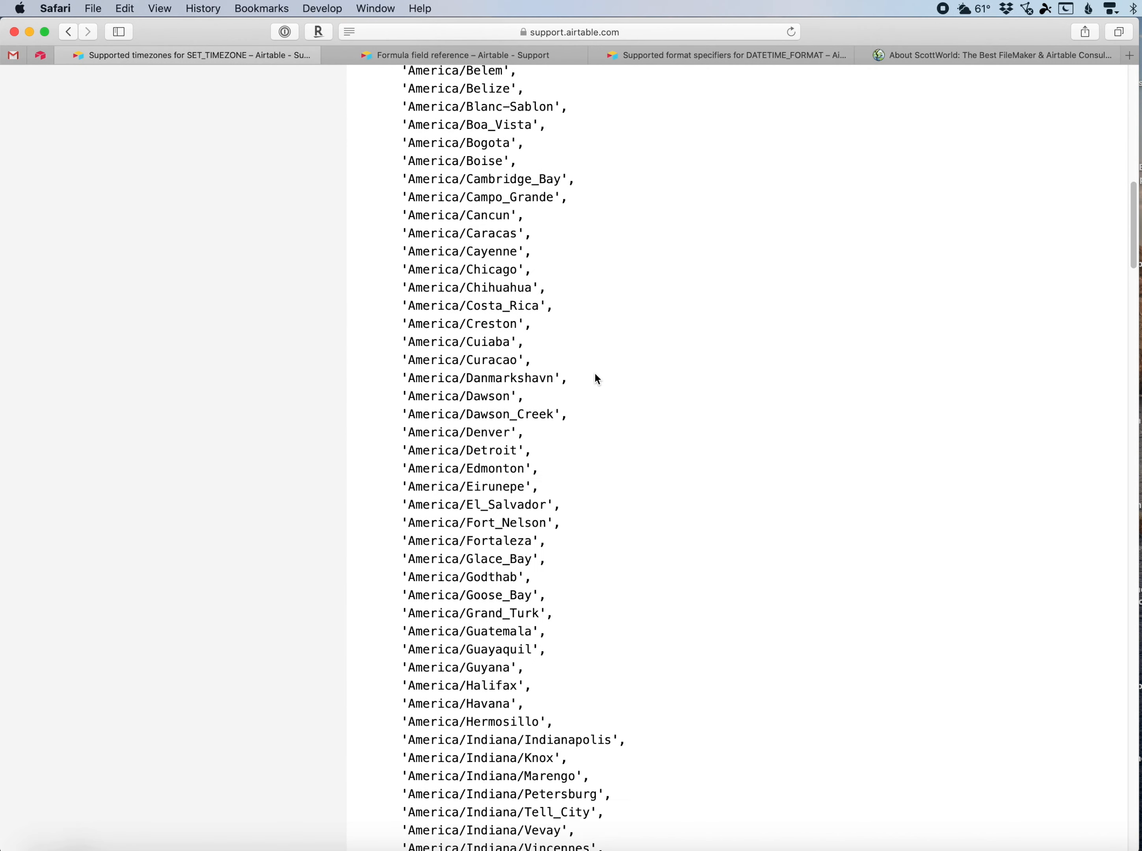
scroll(596, 377, down, 10)
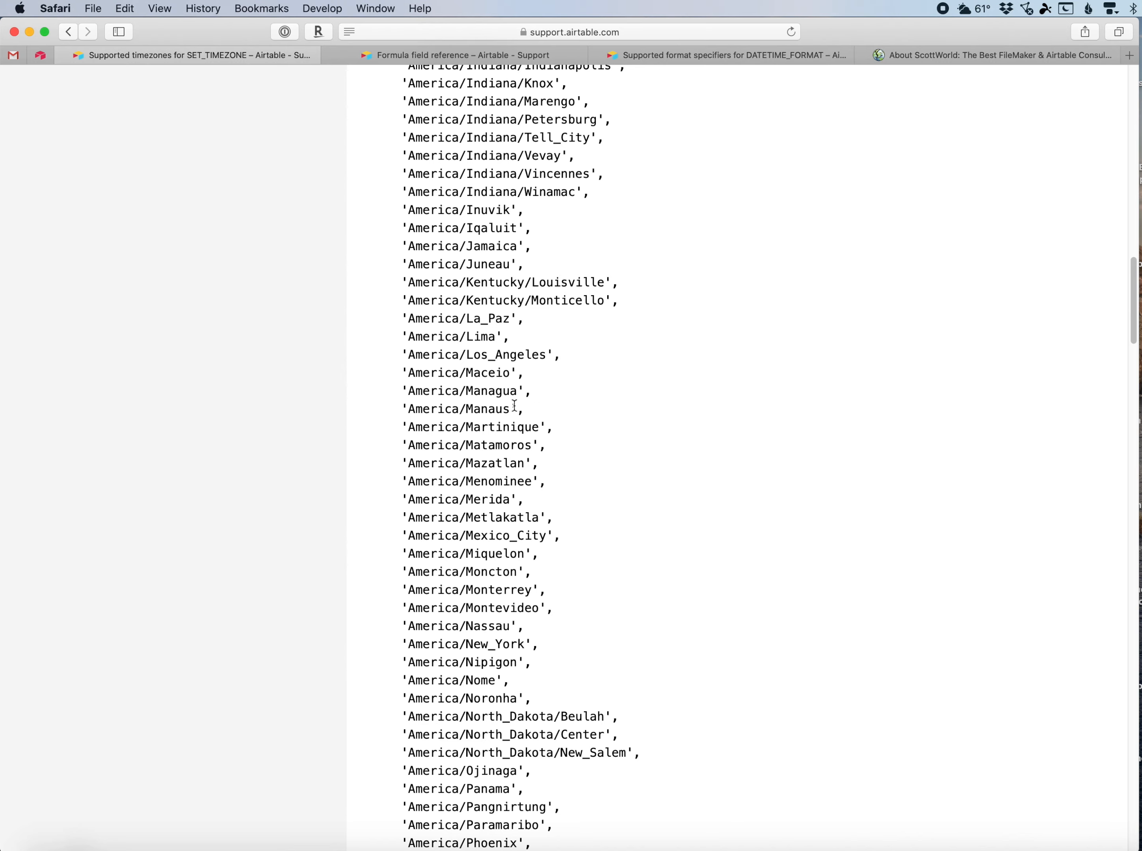
scroll(620, 436, down, 15)
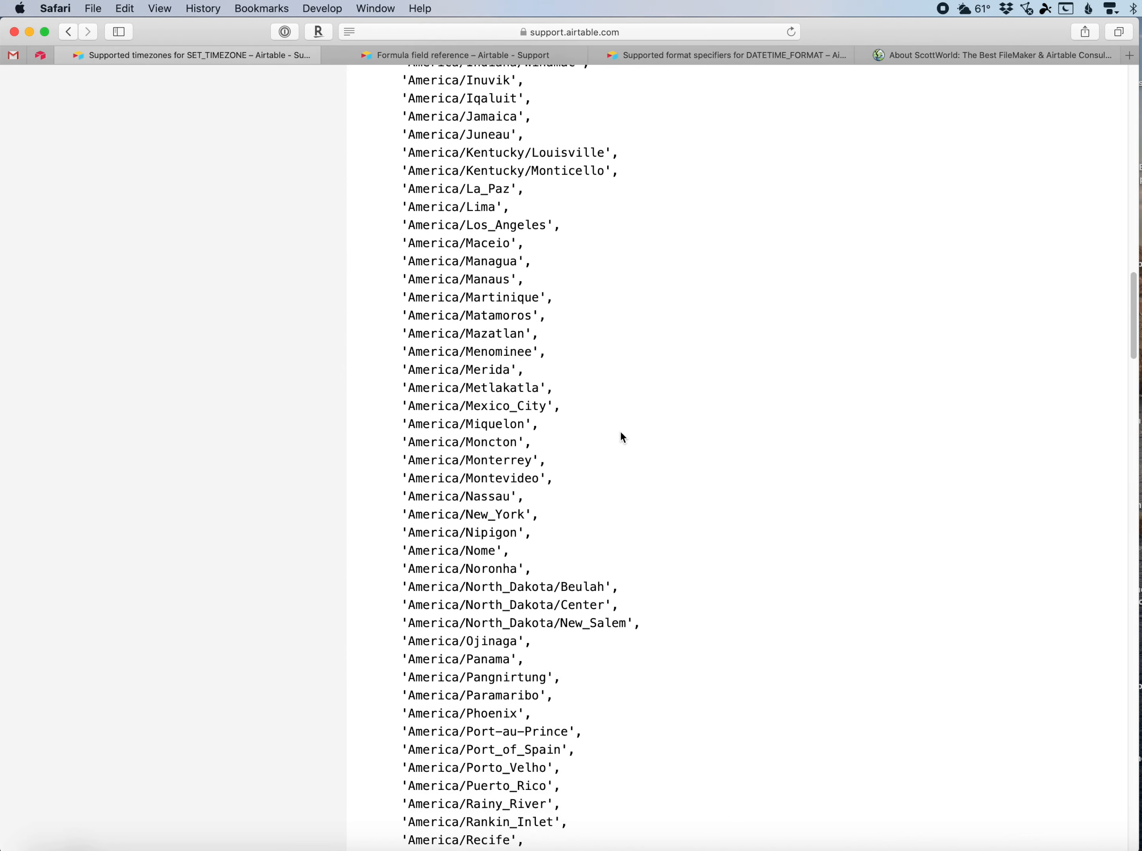
scroll(621, 432, down, 1)
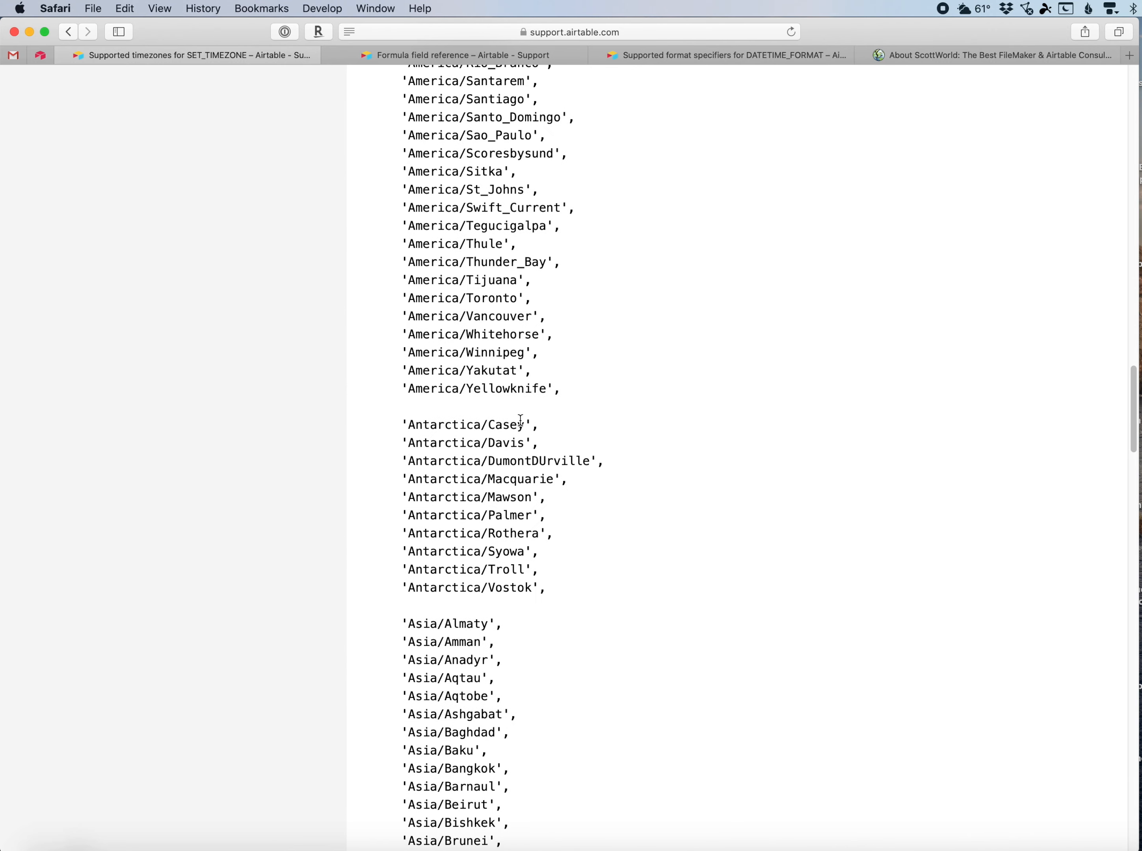
double_click(461, 428)
drag(461, 428, 519, 426)
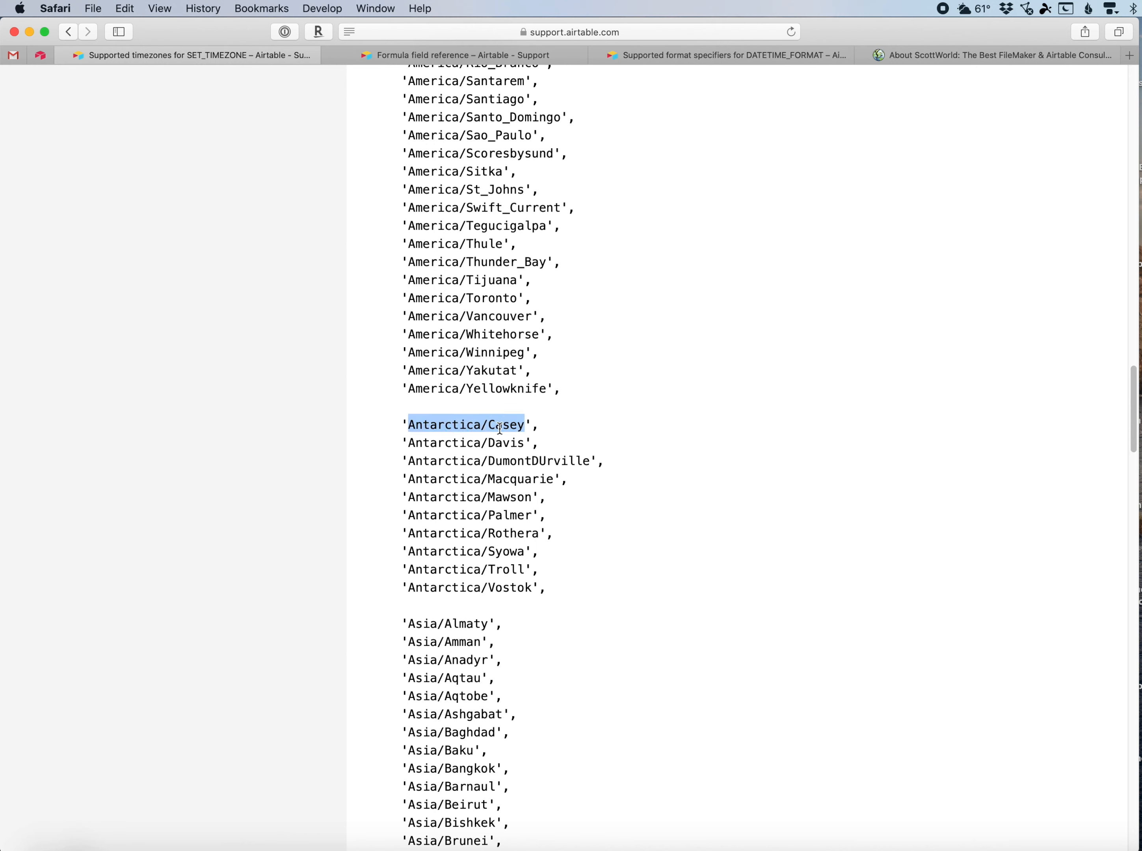
double_click(462, 442)
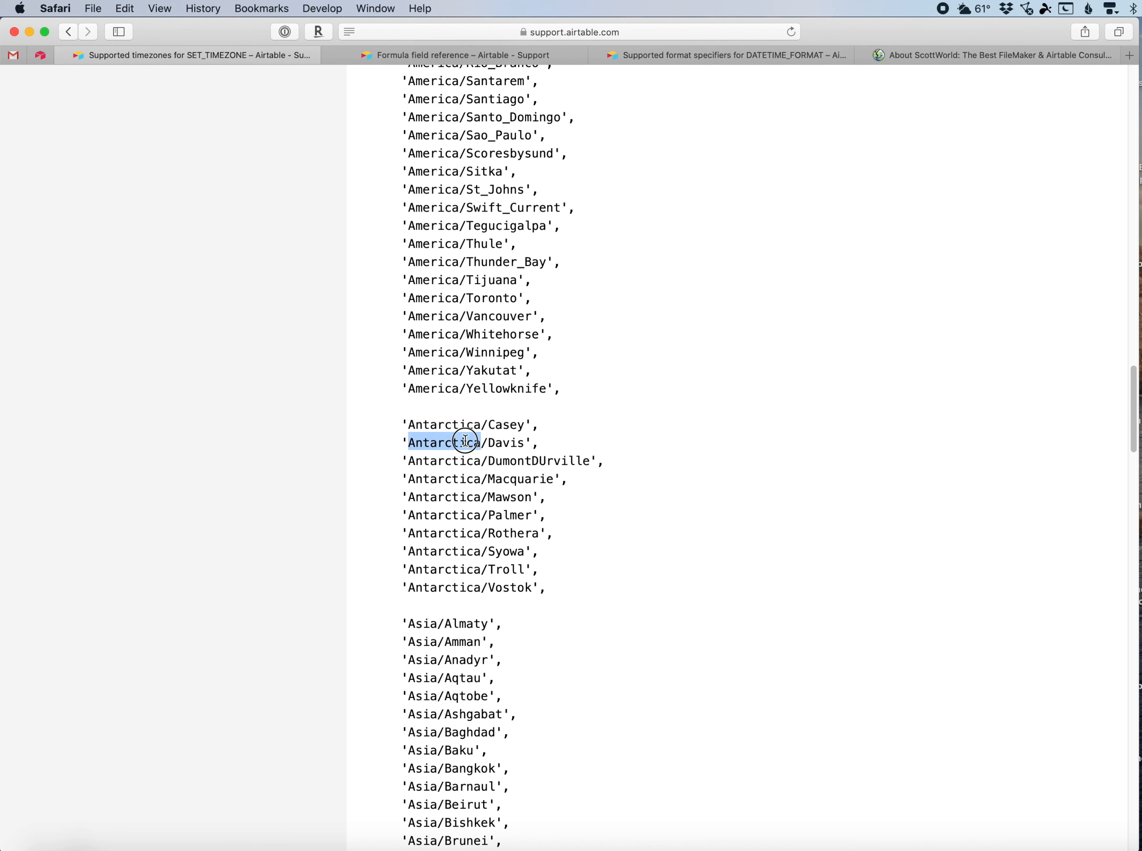
double_click(504, 443)
drag(503, 442, 480, 443)
click(468, 442)
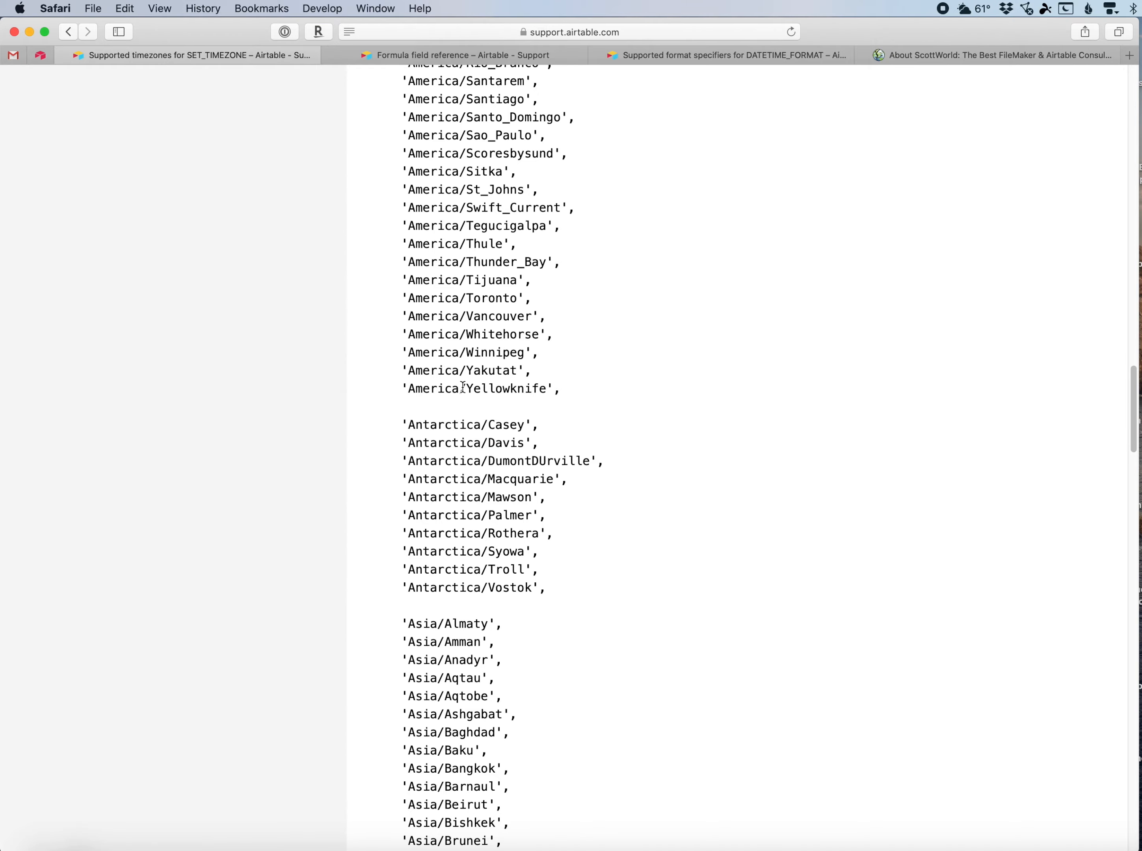
scroll(464, 387, down, 10)
scroll(463, 388, up, 15)
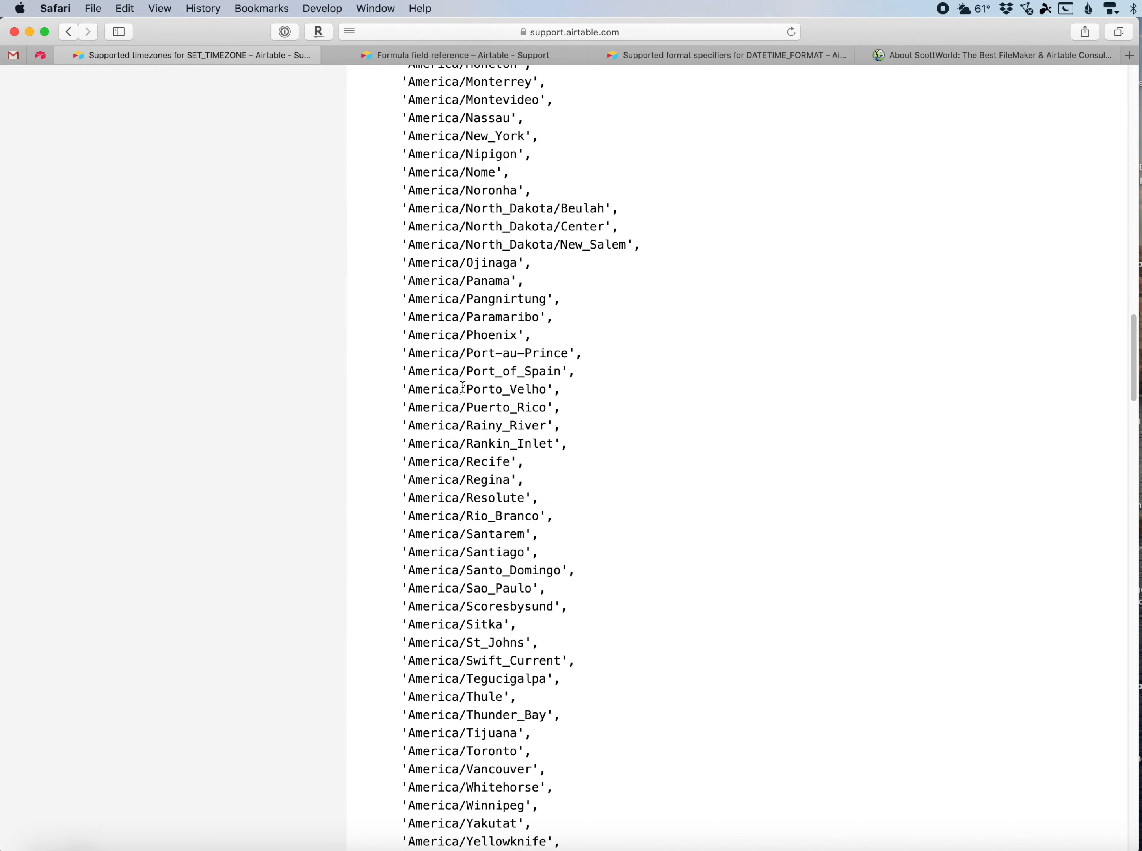
scroll(463, 387, up, 15)
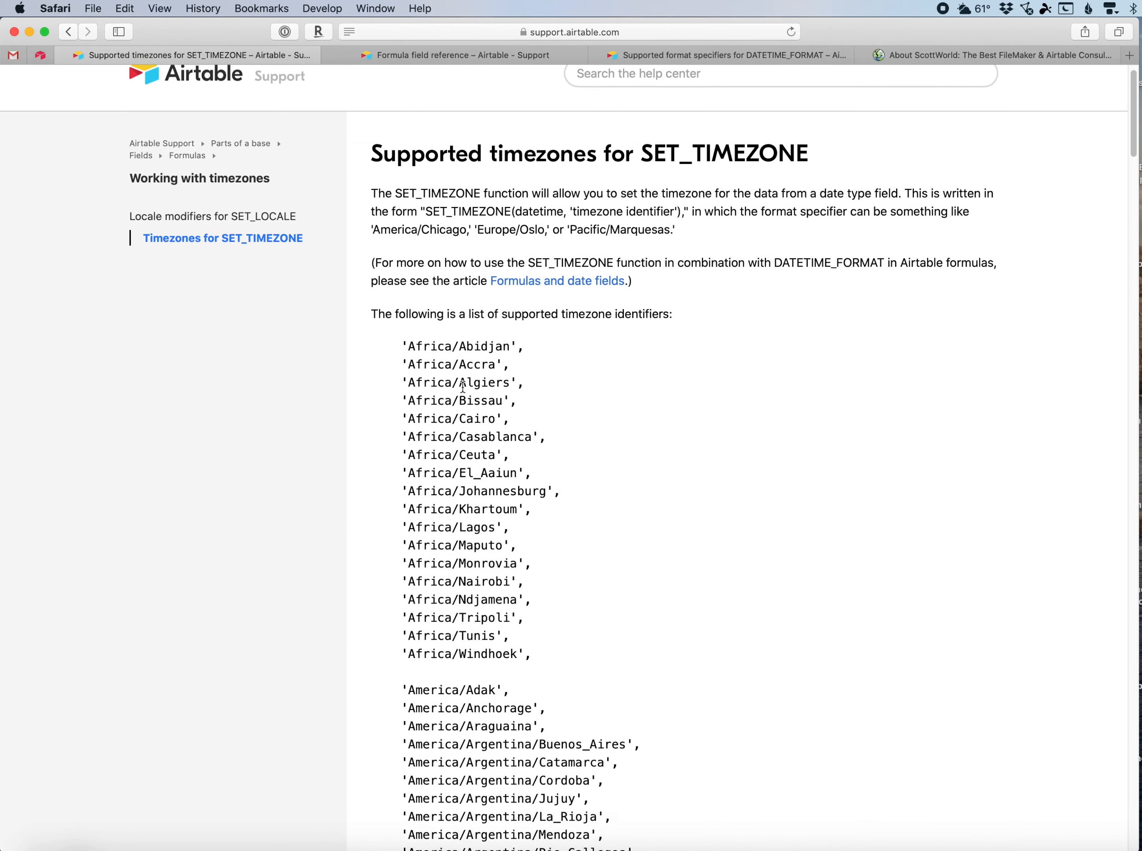
scroll(463, 388, down, 10)
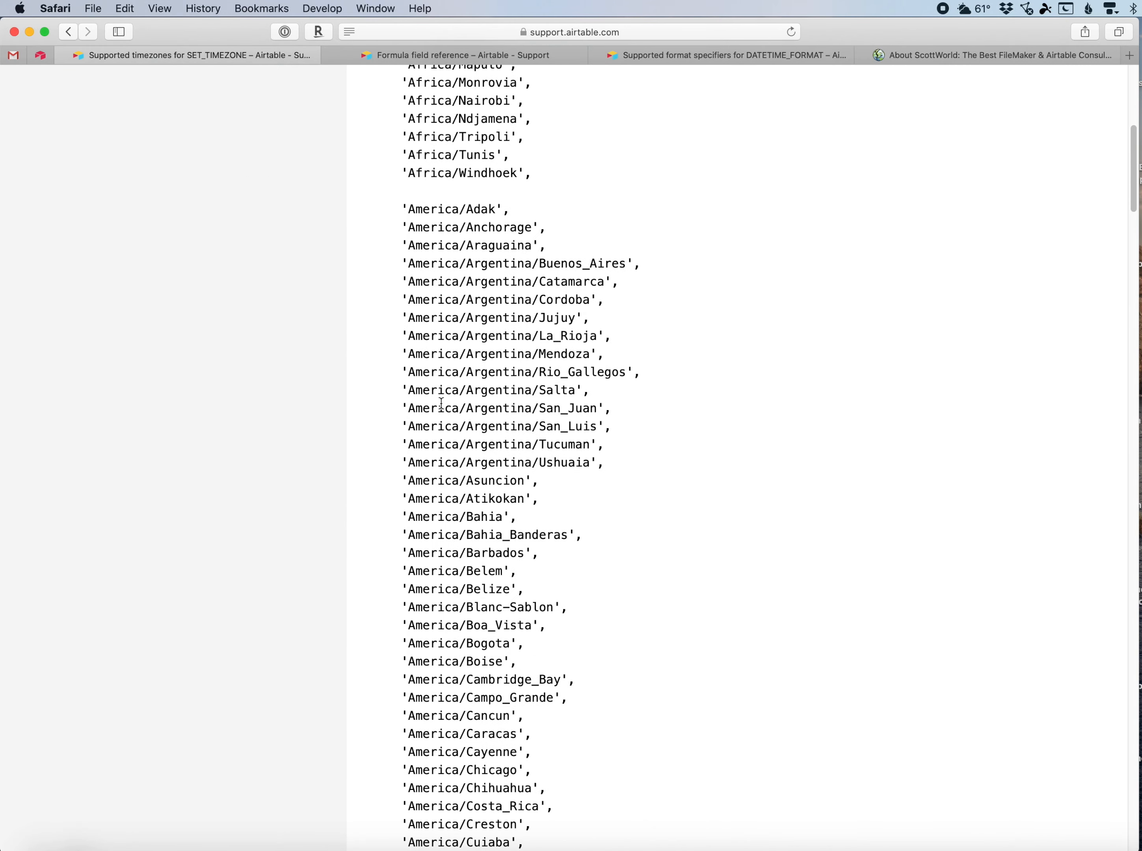
scroll(441, 405, down, 10)
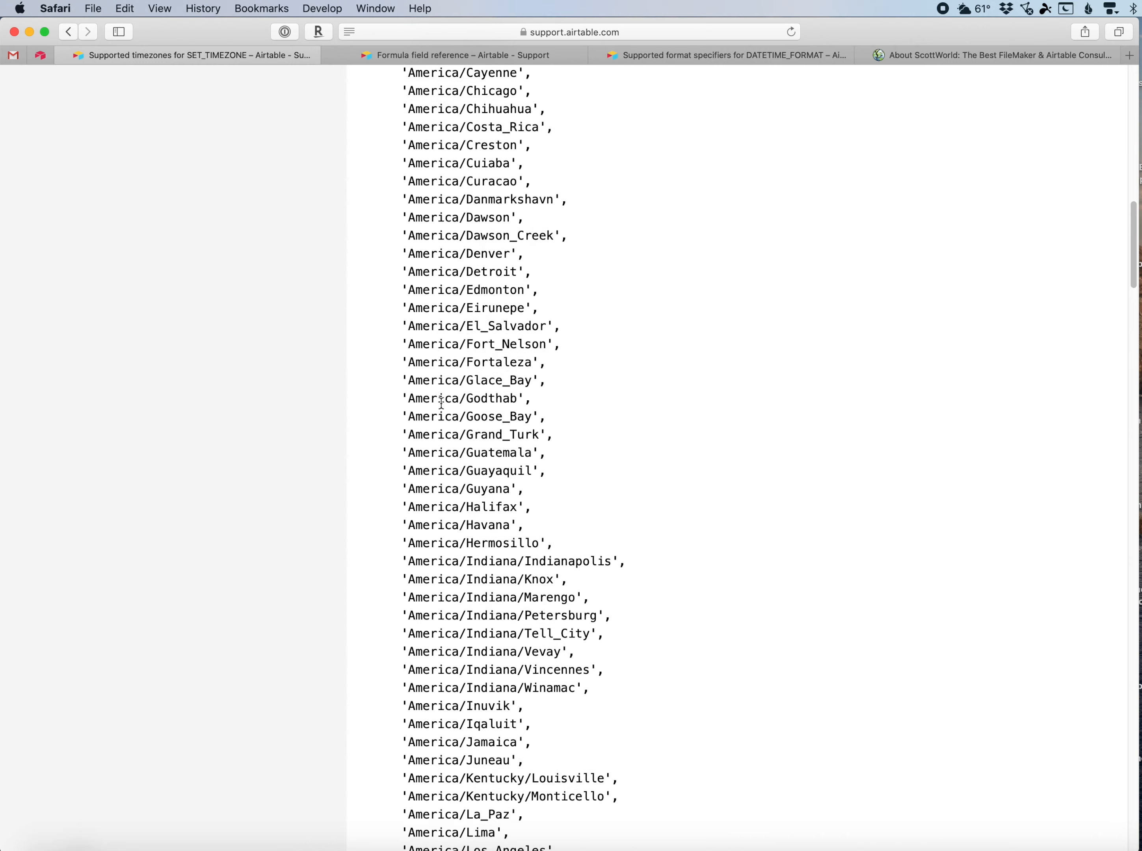
Finish scanning the timezone list, return to the base, and select the Honolulu Event's official time and time zone cells.
scroll(442, 403, down, 6)
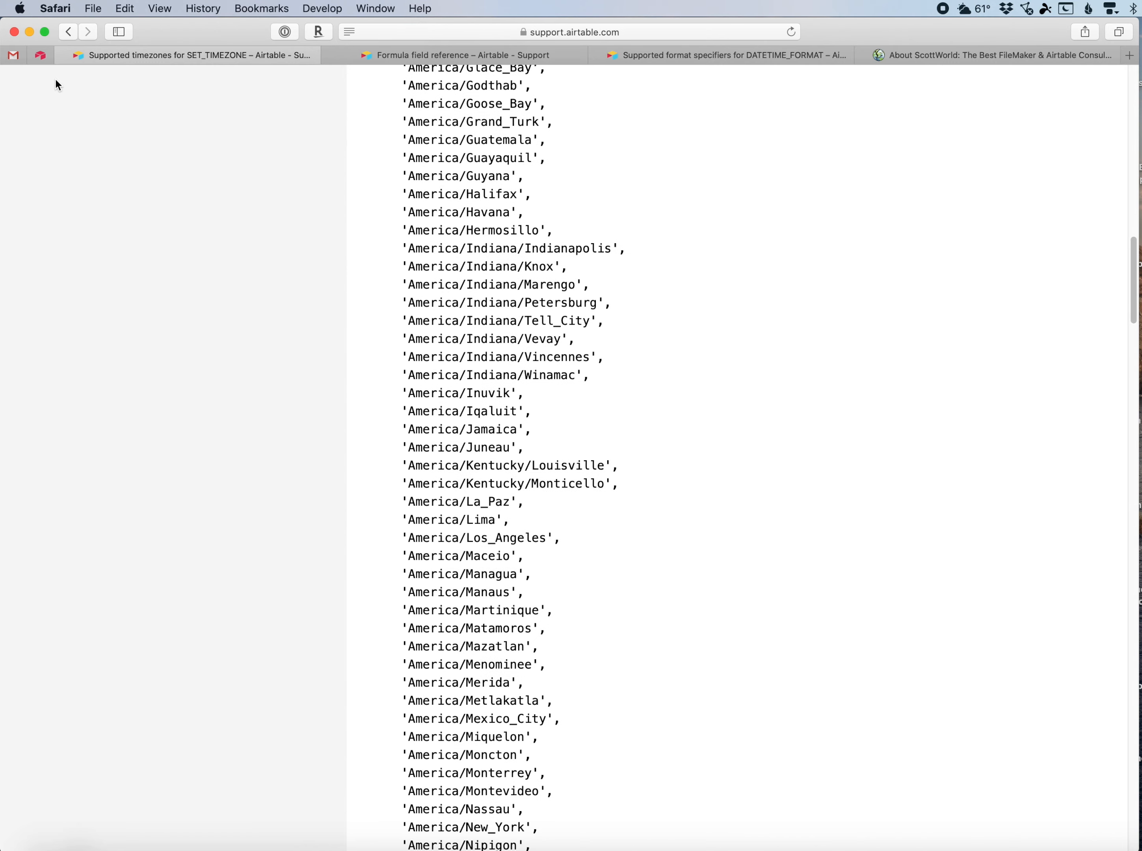
click(41, 57)
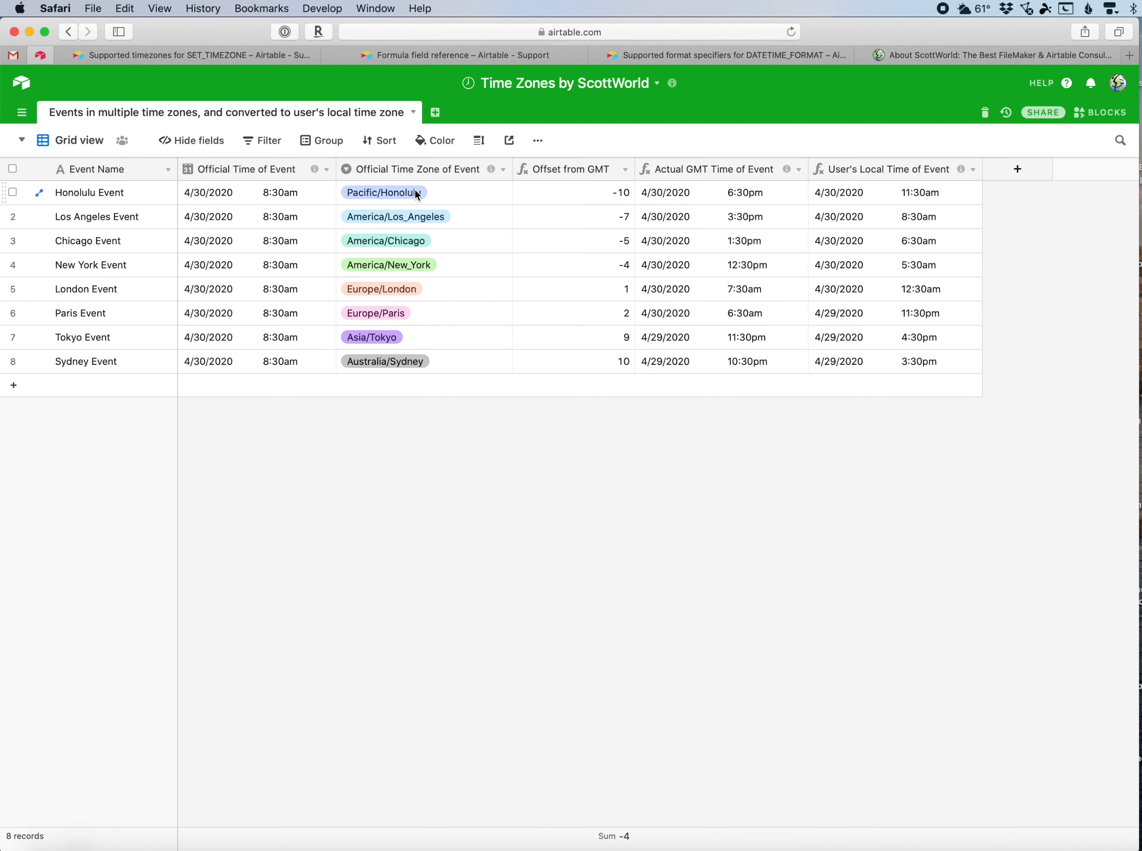
click(276, 193)
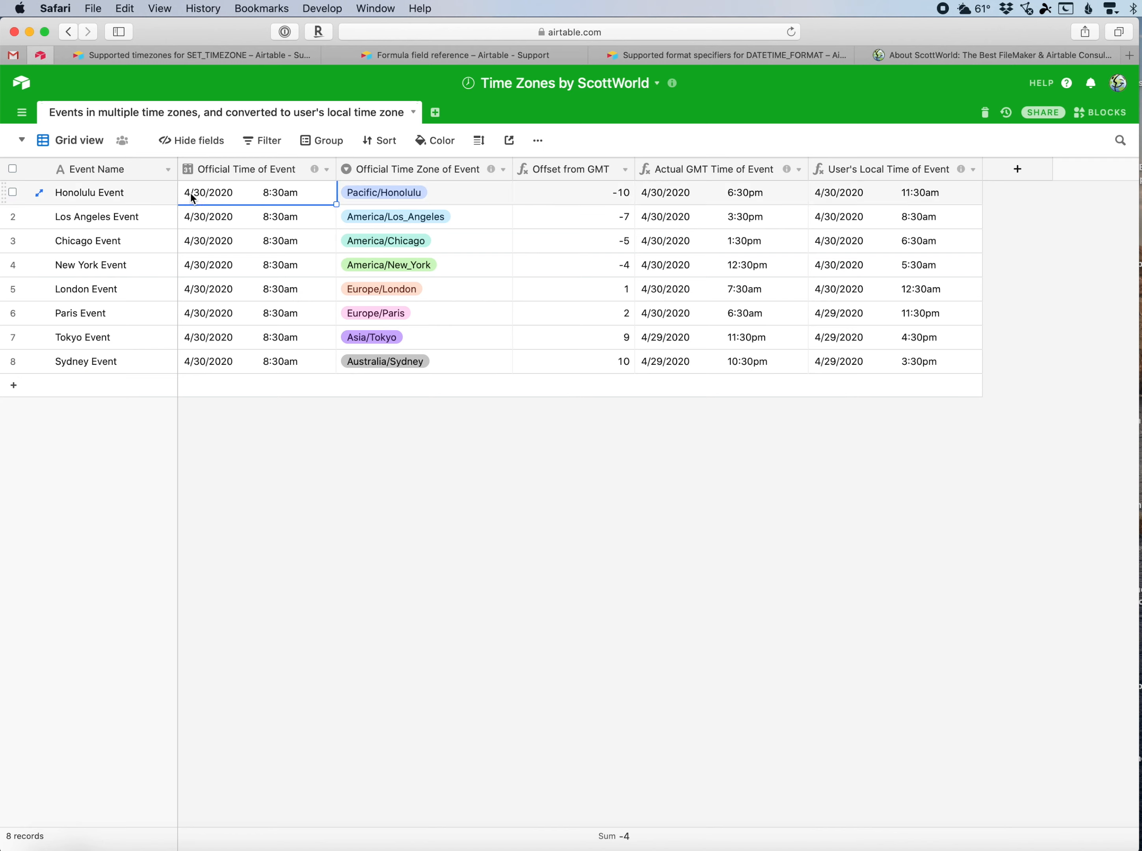
click(164, 191)
click(315, 193)
click(397, 194)
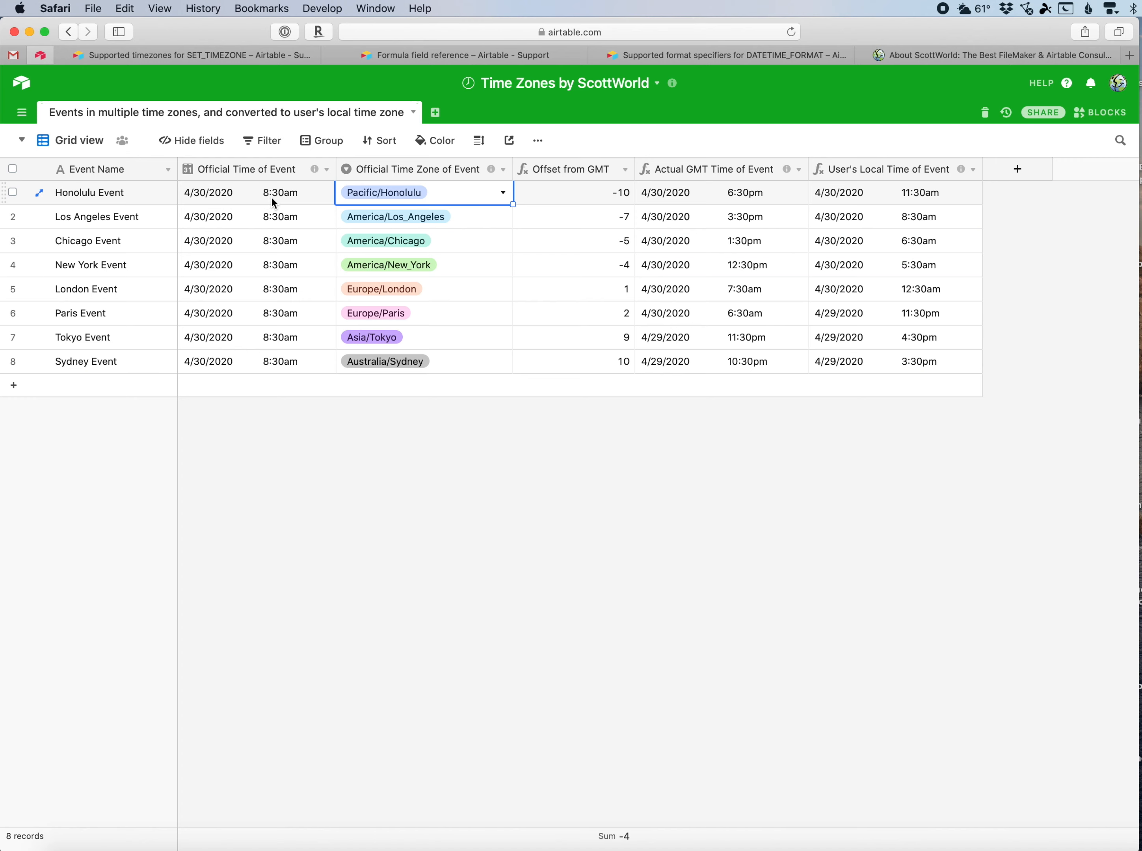
Open the Official Time of Event field's settings to review them, then cancel without changes.
click(326, 171)
click(312, 191)
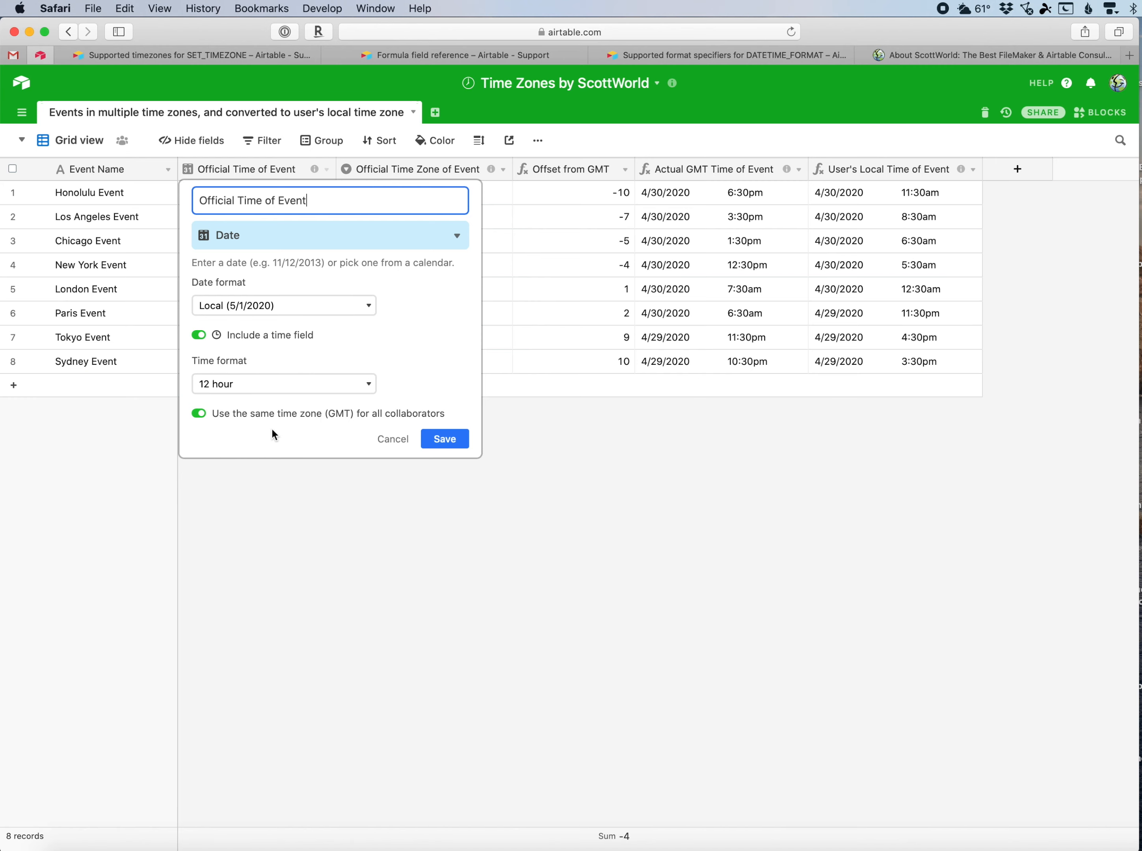
click(388, 441)
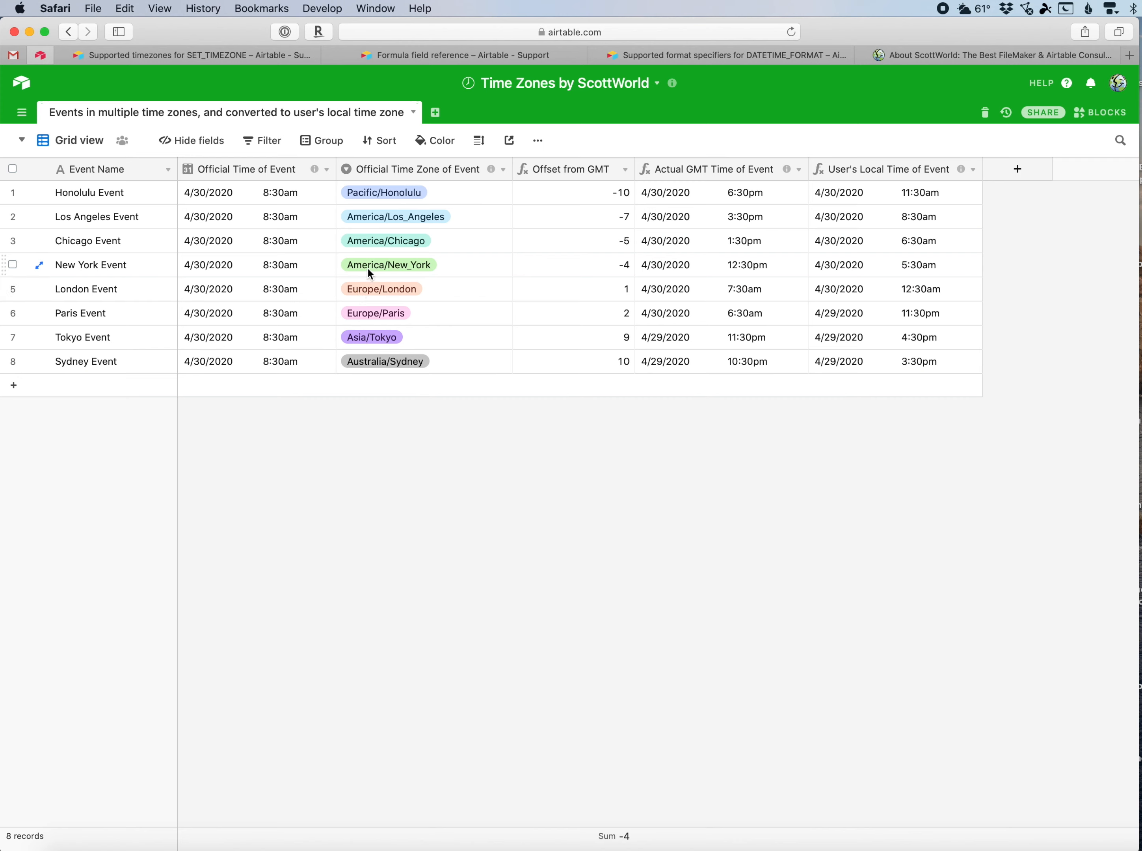
Open the Offset from GMT field's configuration to view its formula.
click(390, 198)
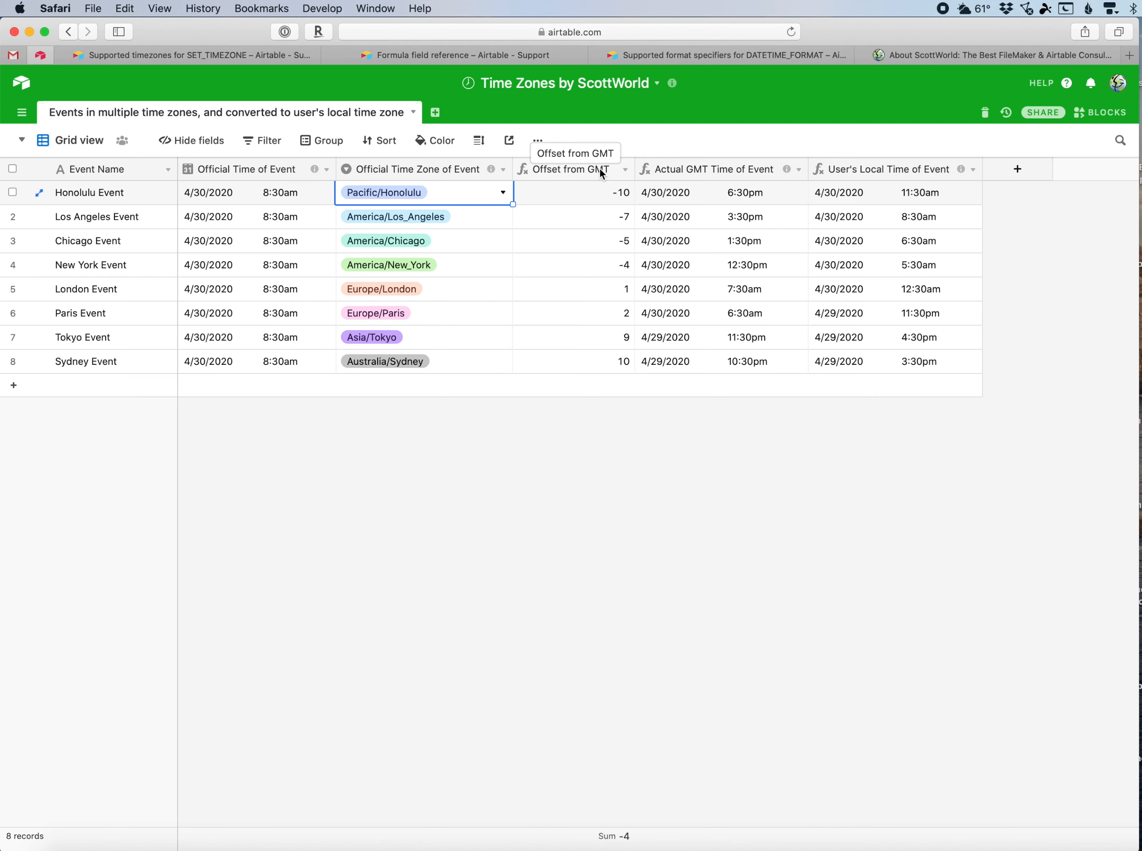
click(588, 195)
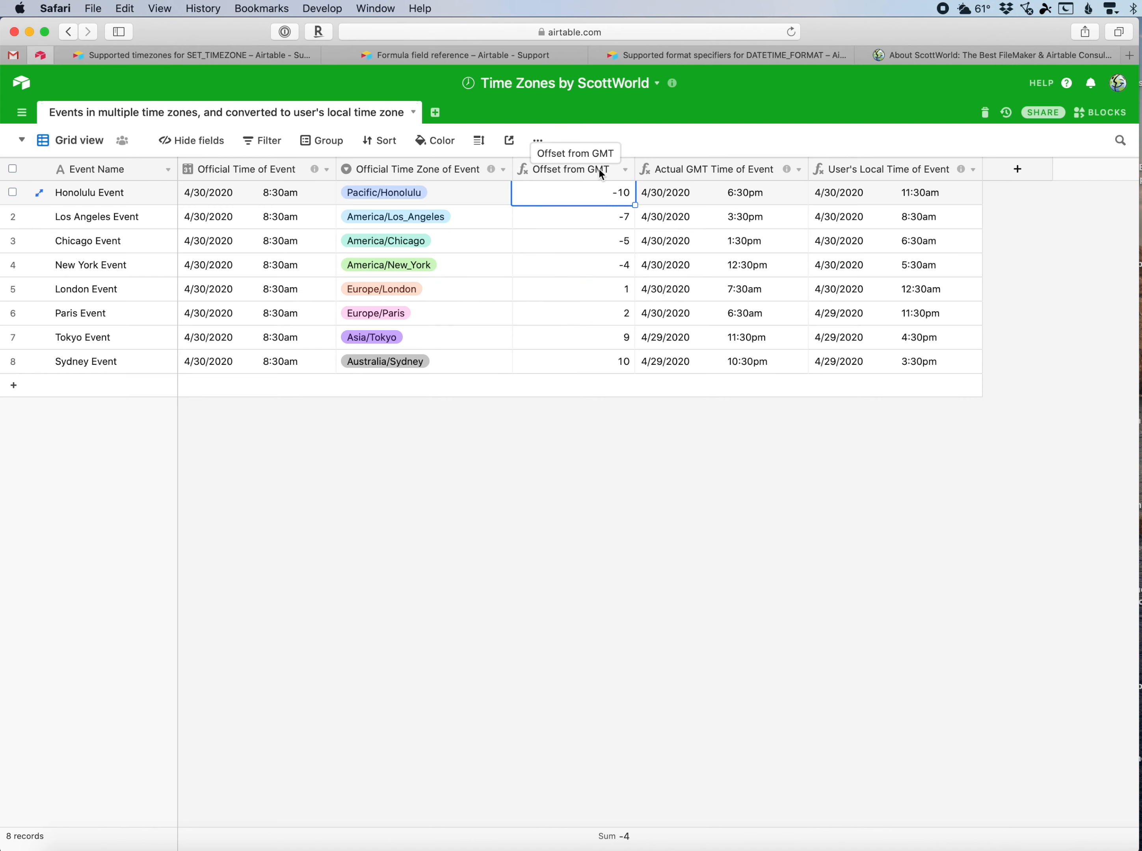
click(625, 171)
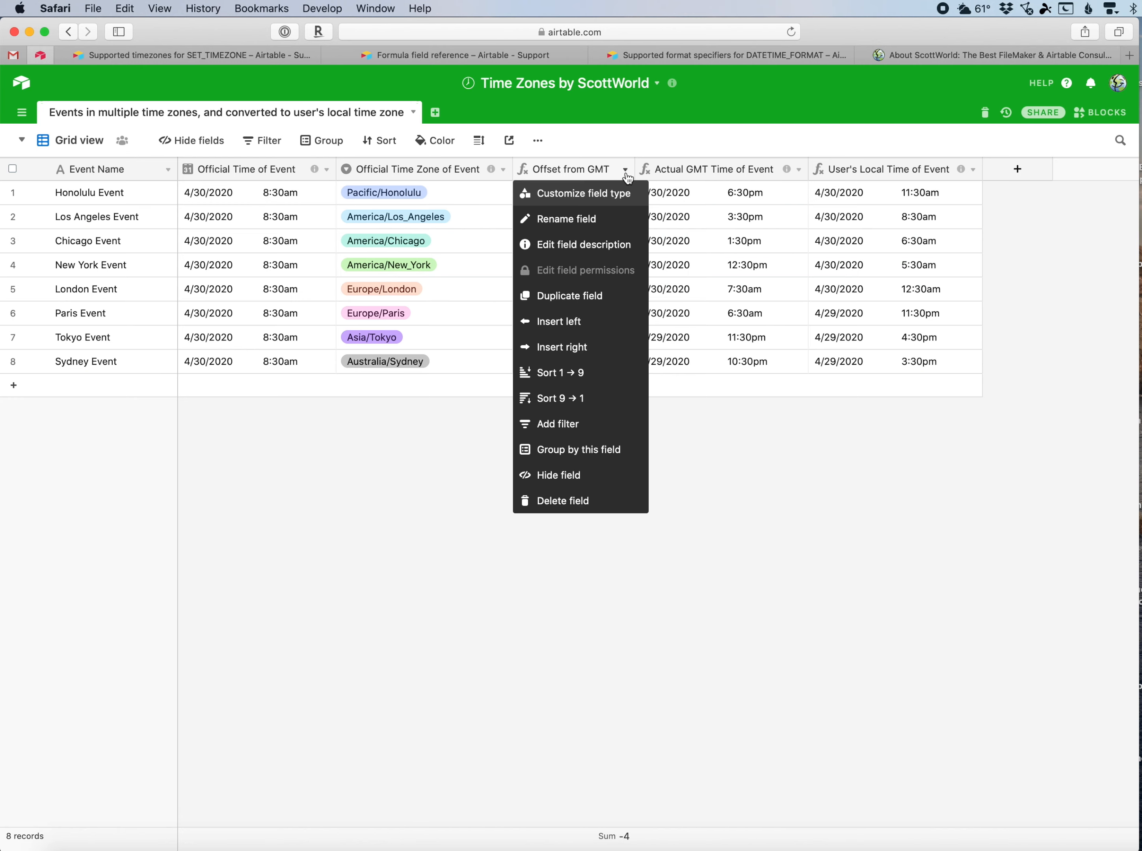
click(614, 199)
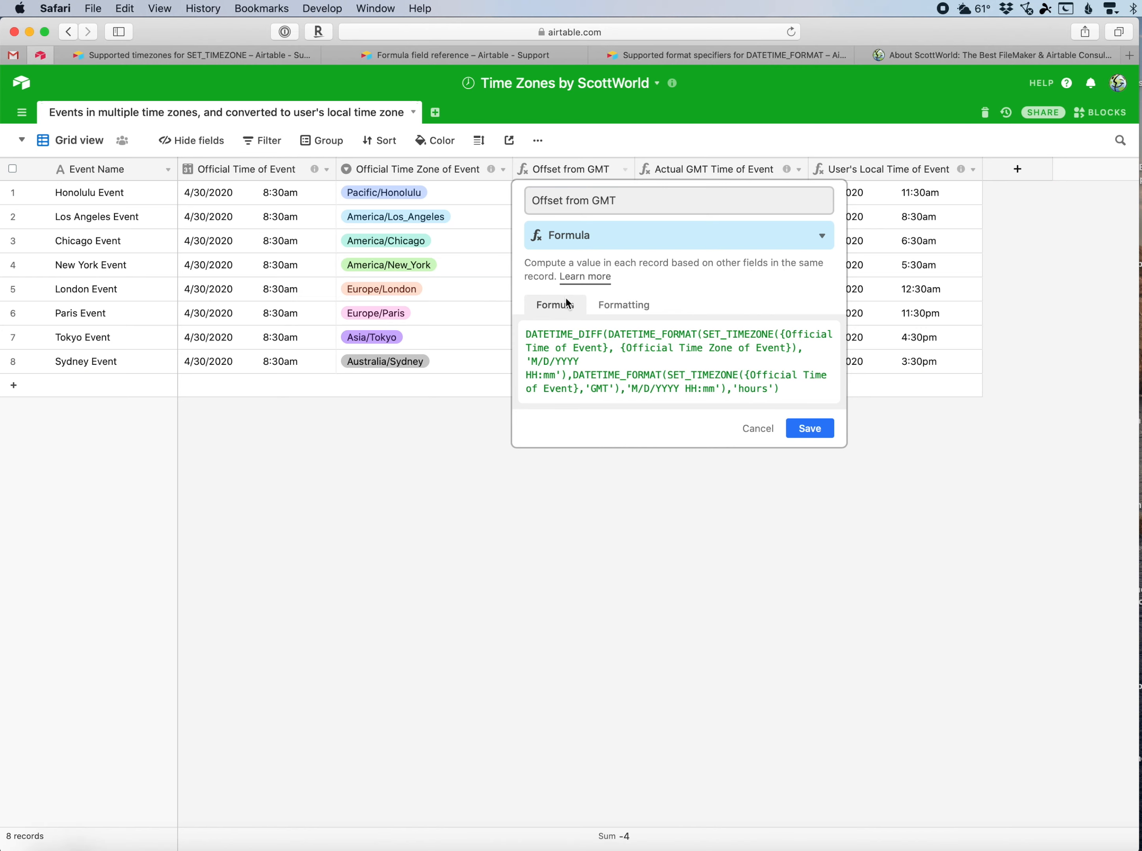
Review the Date and time functions section of the Formula field reference help page.
click(438, 57)
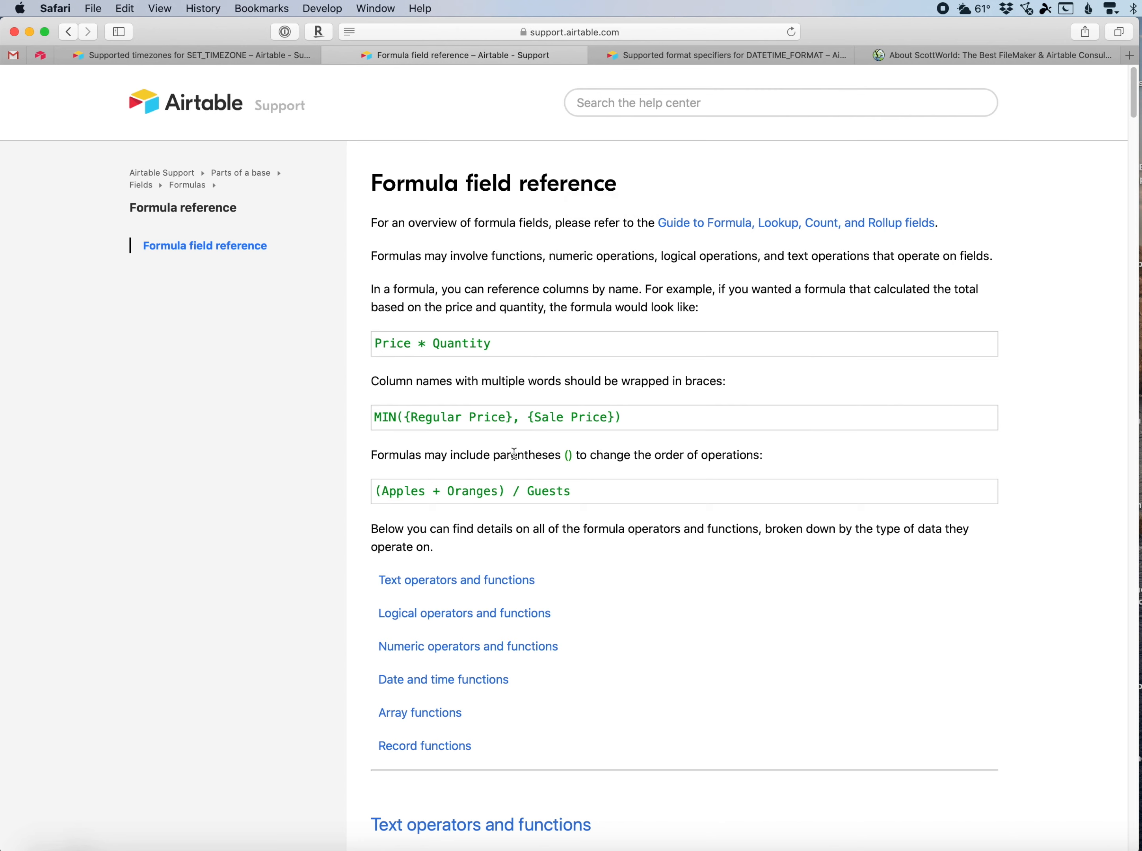
click(470, 680)
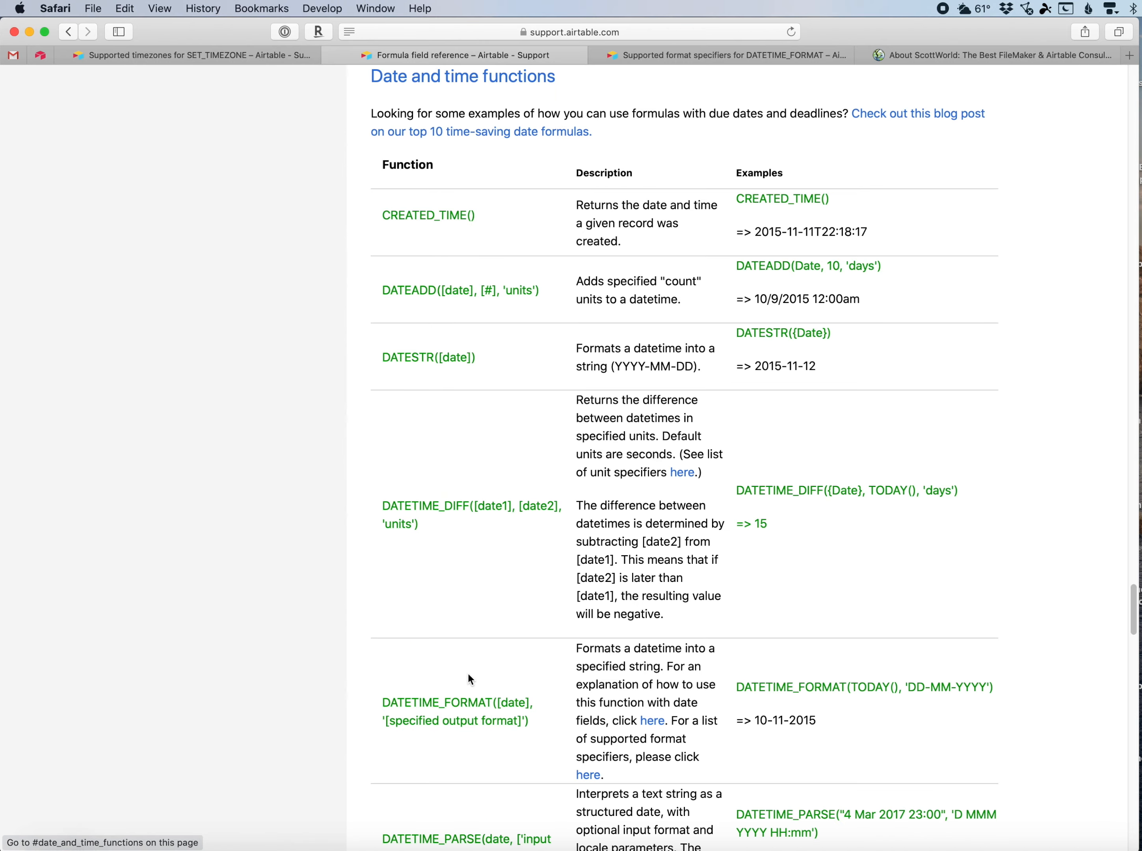
scroll(526, 563, down, 5)
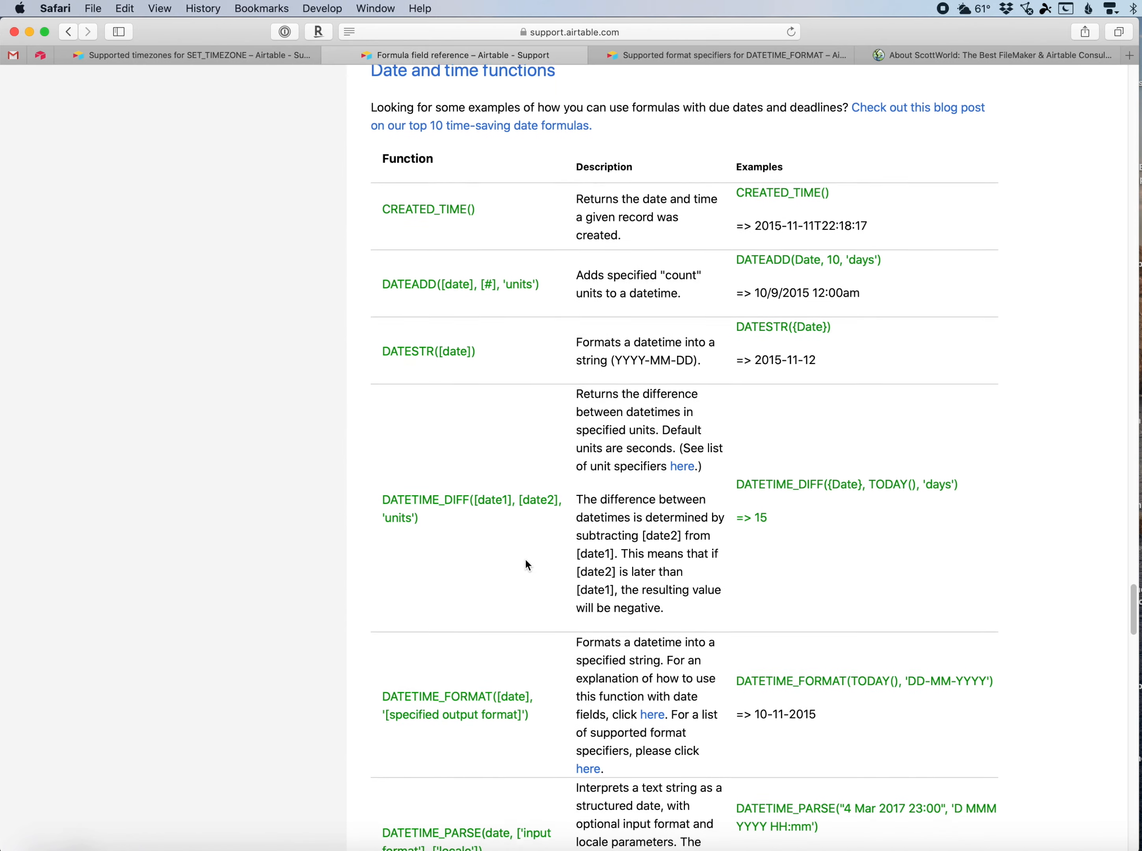
scroll(526, 561, down, 1)
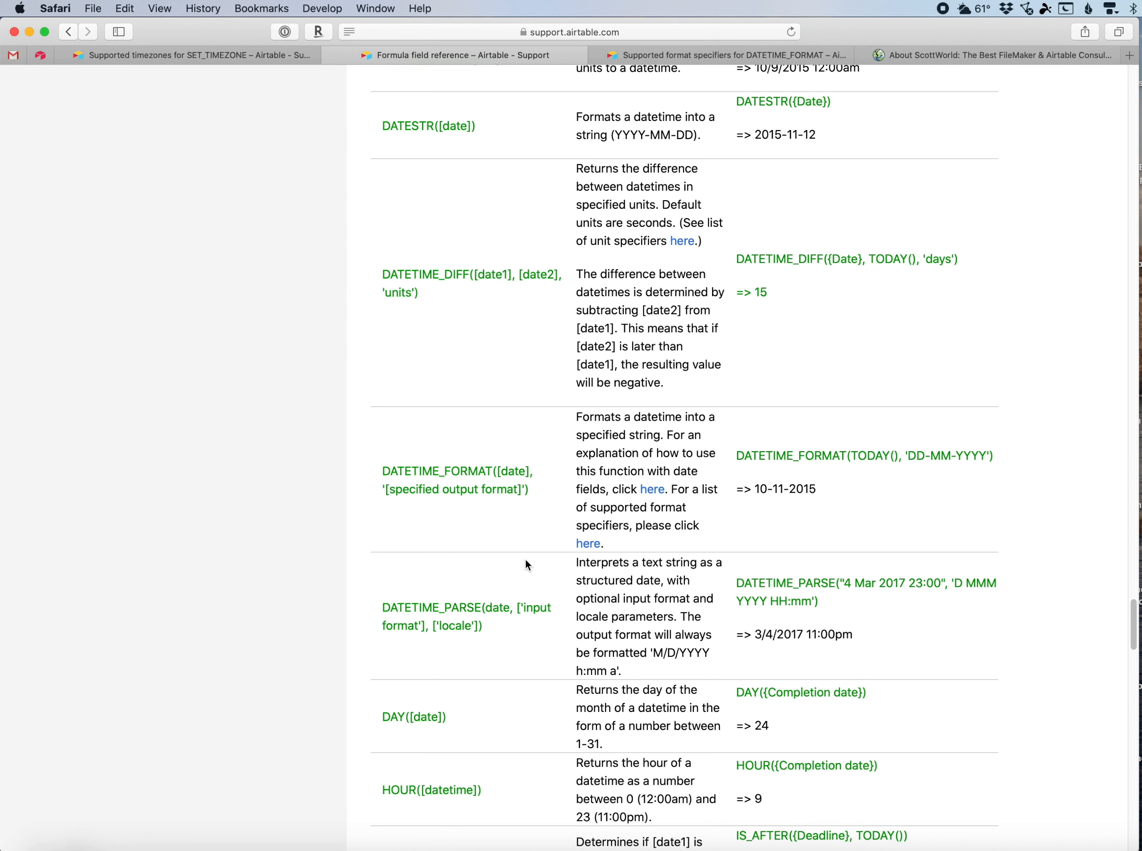
scroll(526, 560, down, 5)
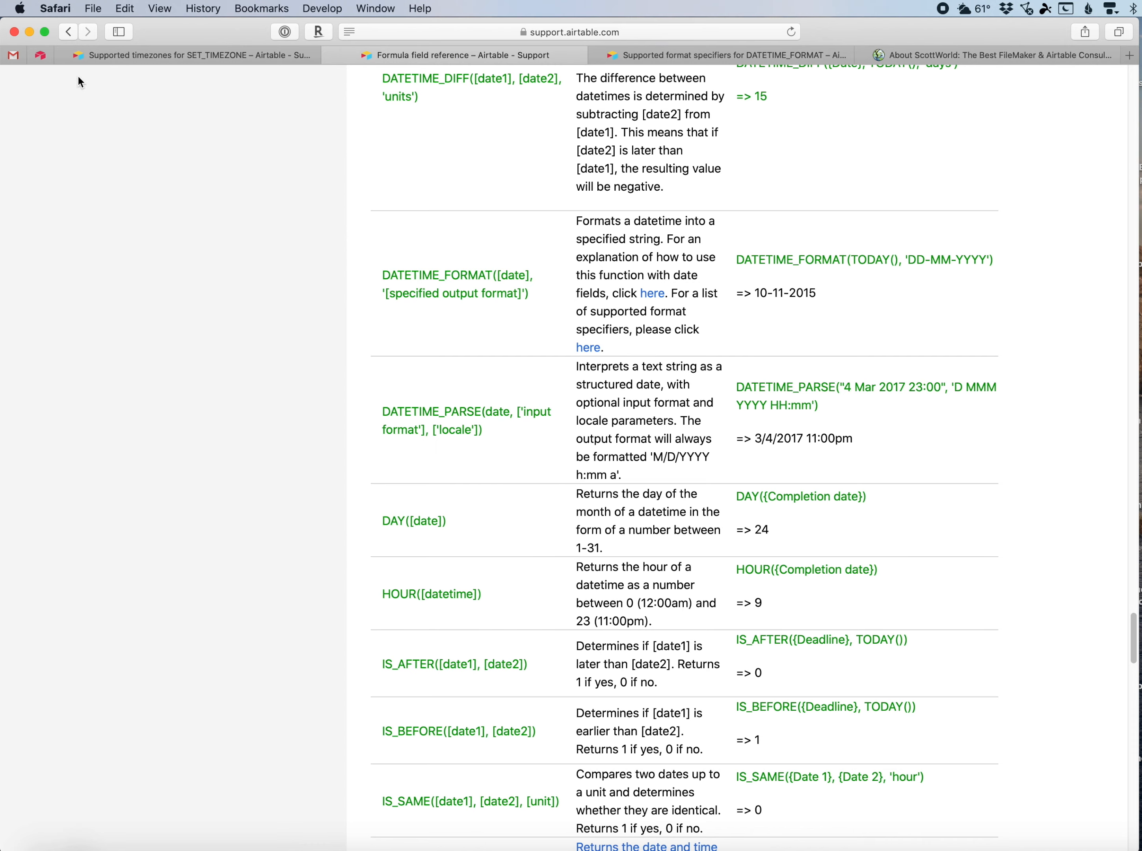
Return to the Offset from GMT formula, highlight its 'hours', 'GMT' and DATETIME_FORMAT arguments, and cancel without saving.
click(40, 57)
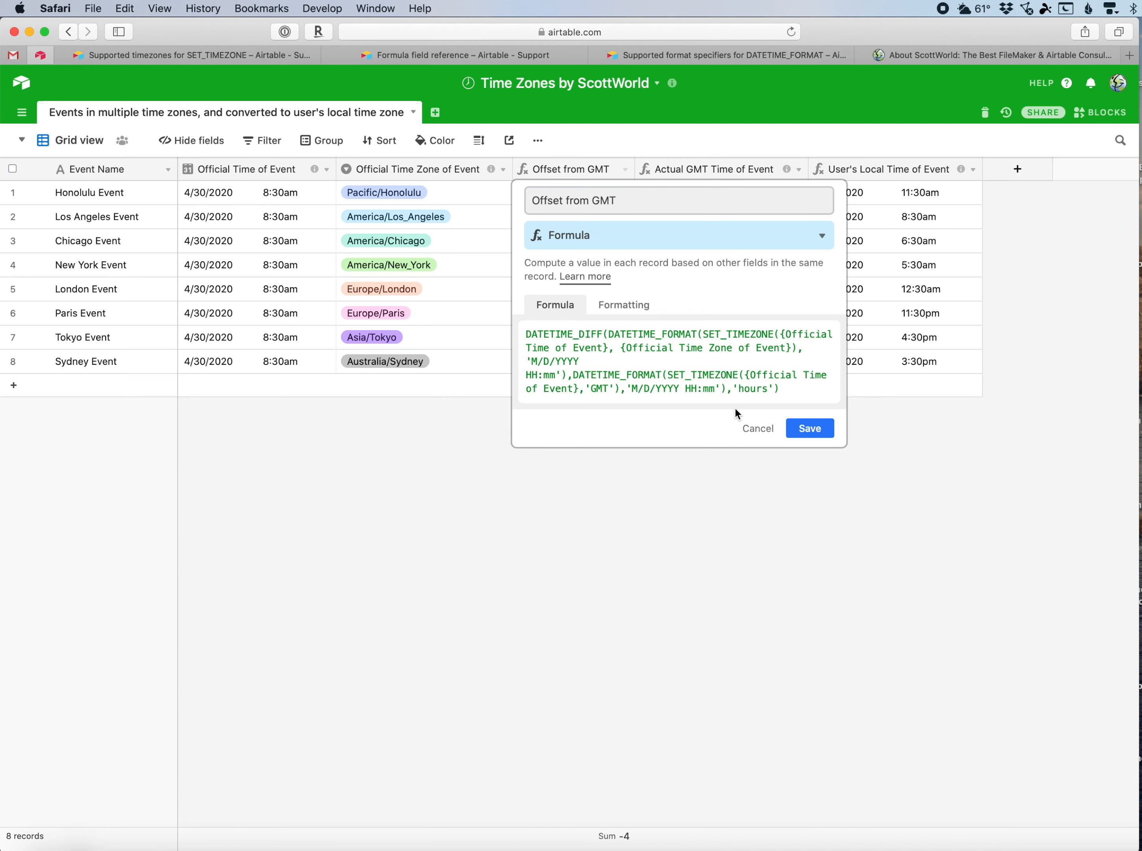
double_click(748, 390)
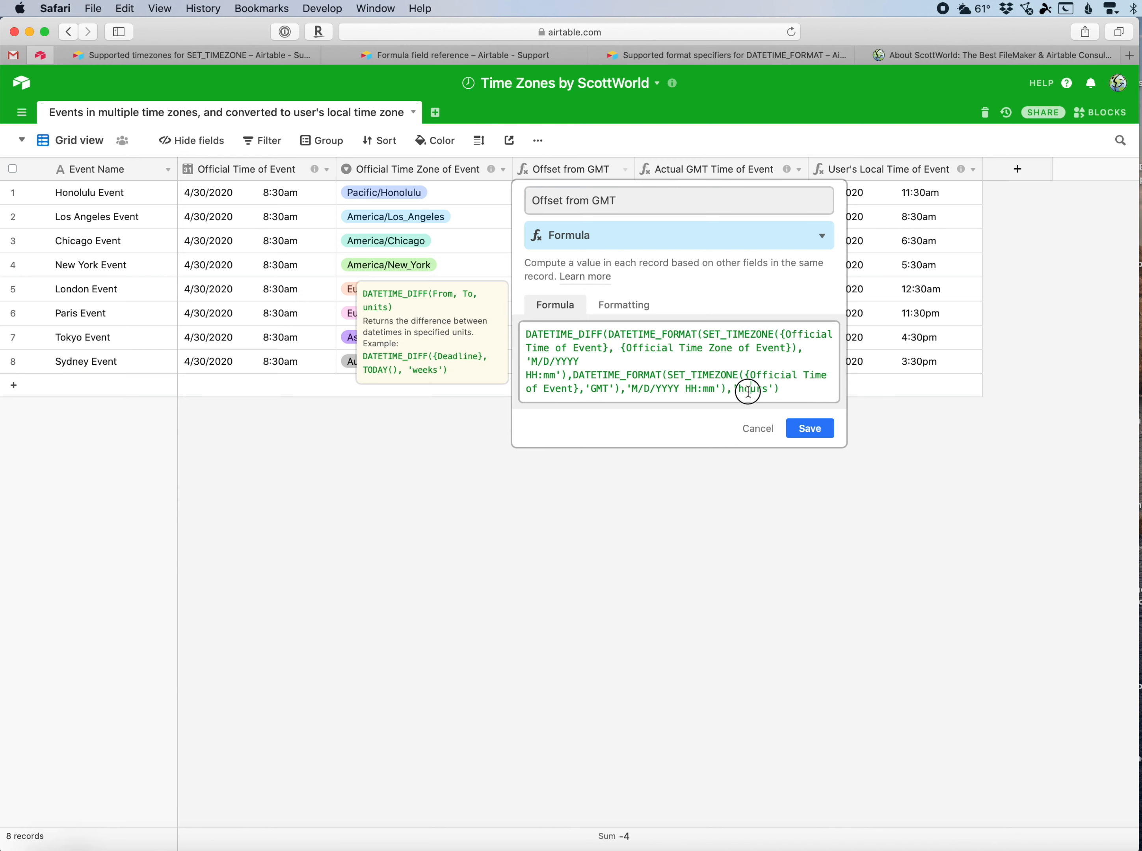
click(710, 375)
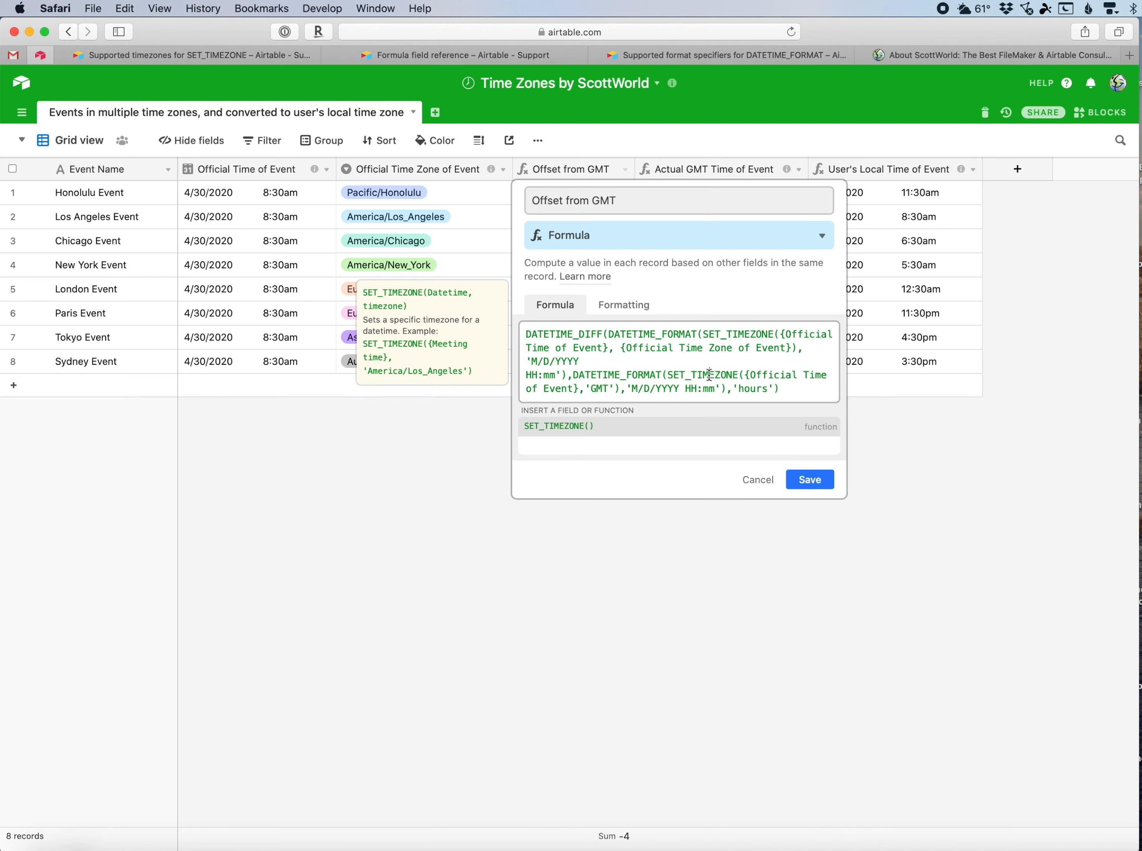
double_click(599, 388)
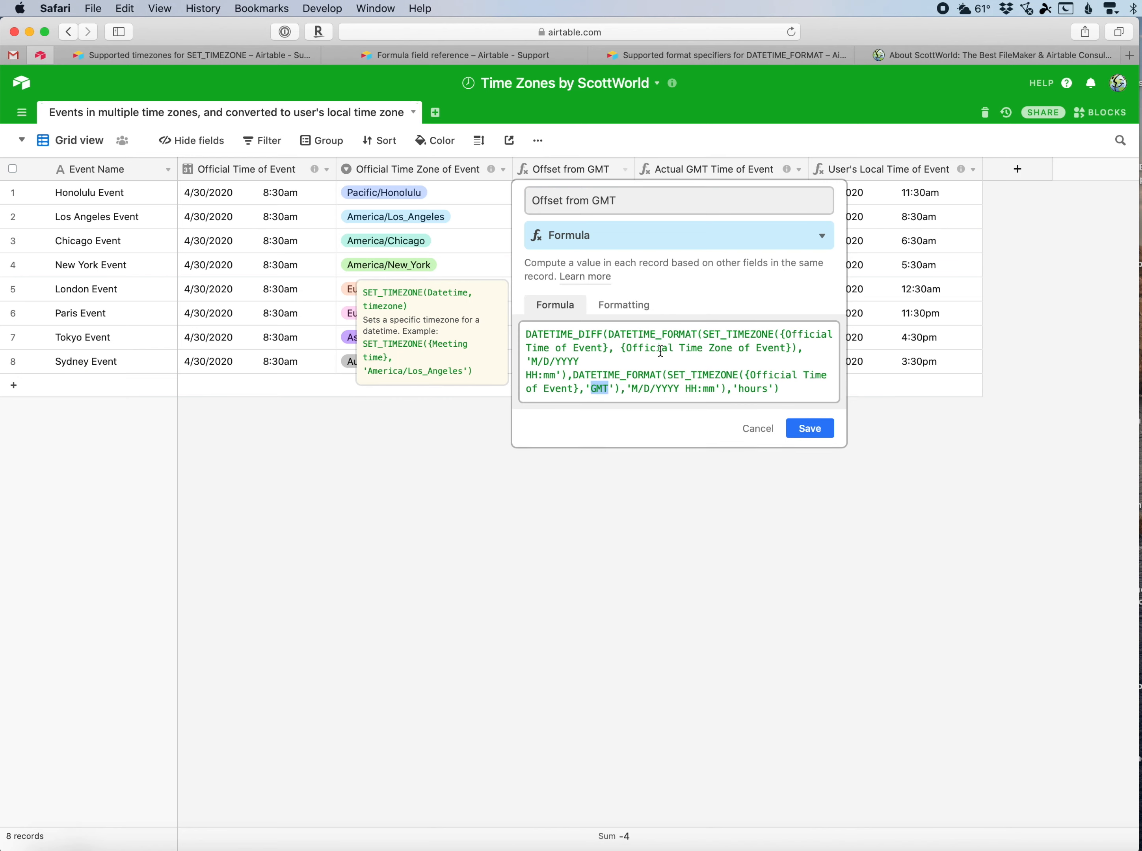
drag(660, 351, 757, 349)
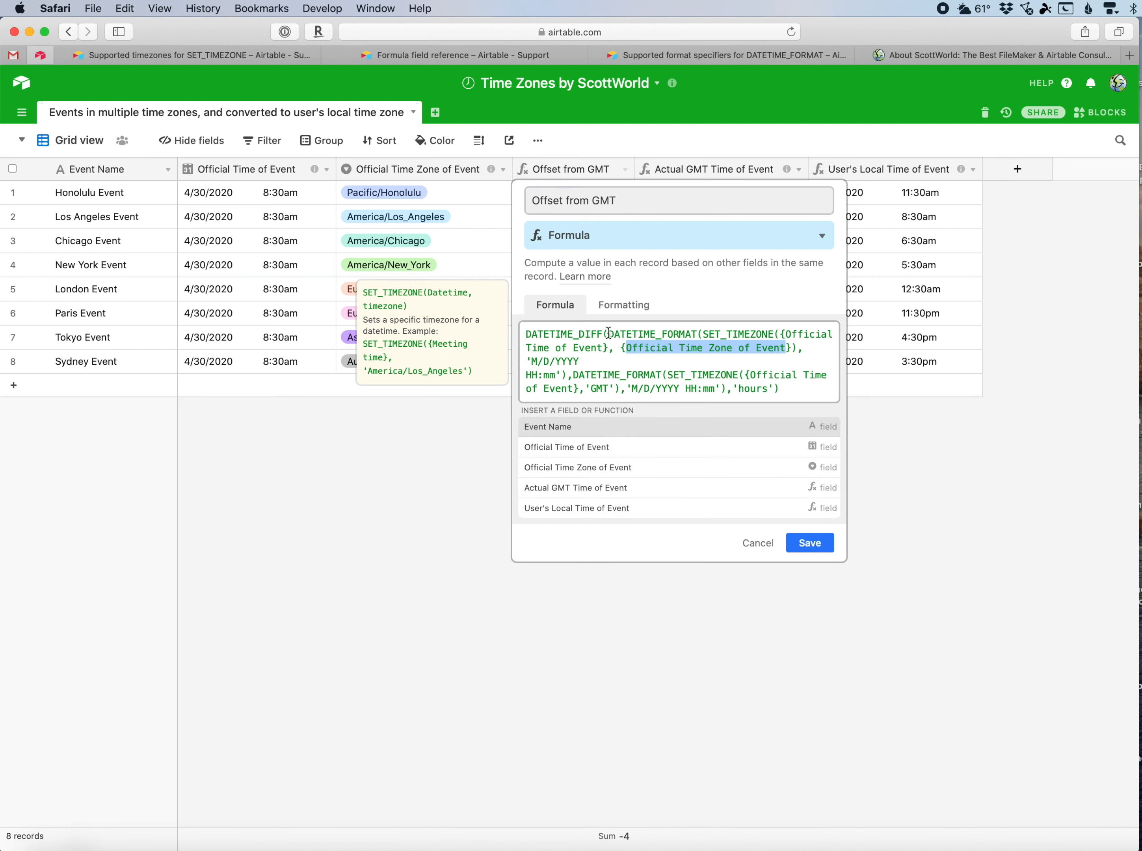
drag(609, 334, 598, 361)
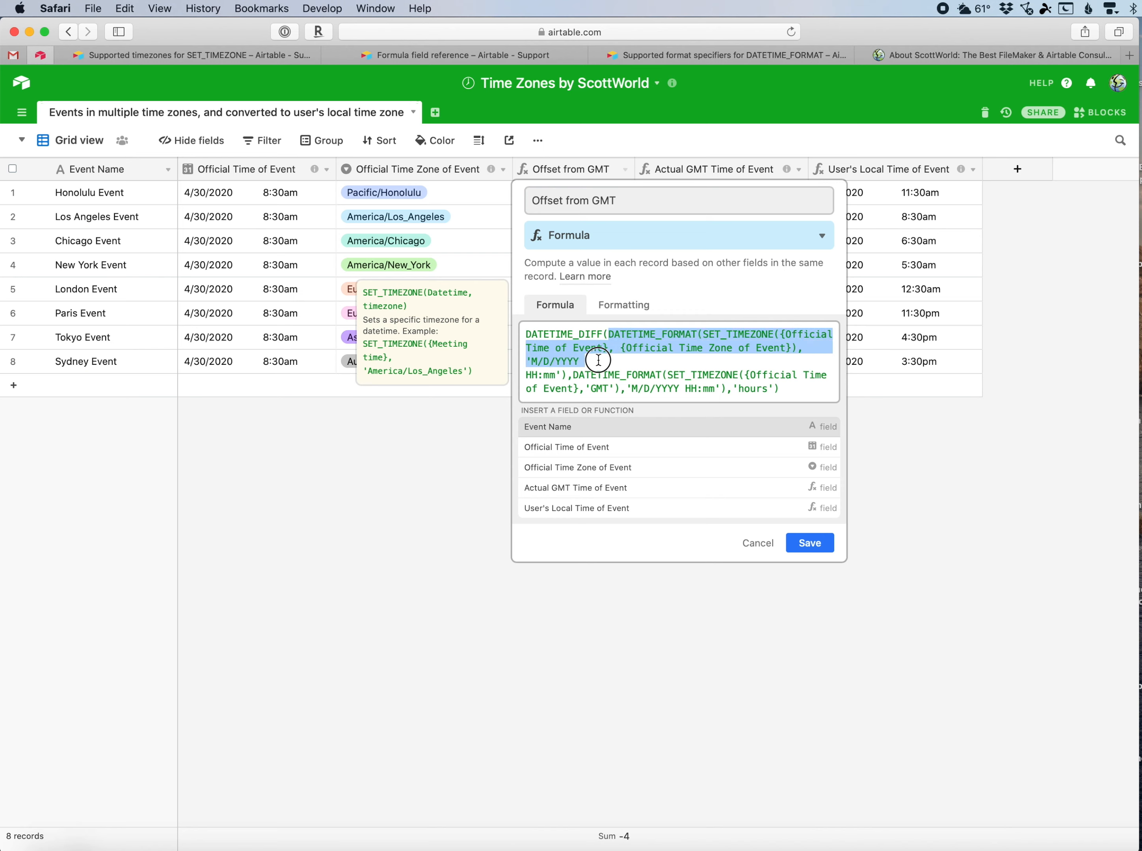
drag(598, 361, 560, 374)
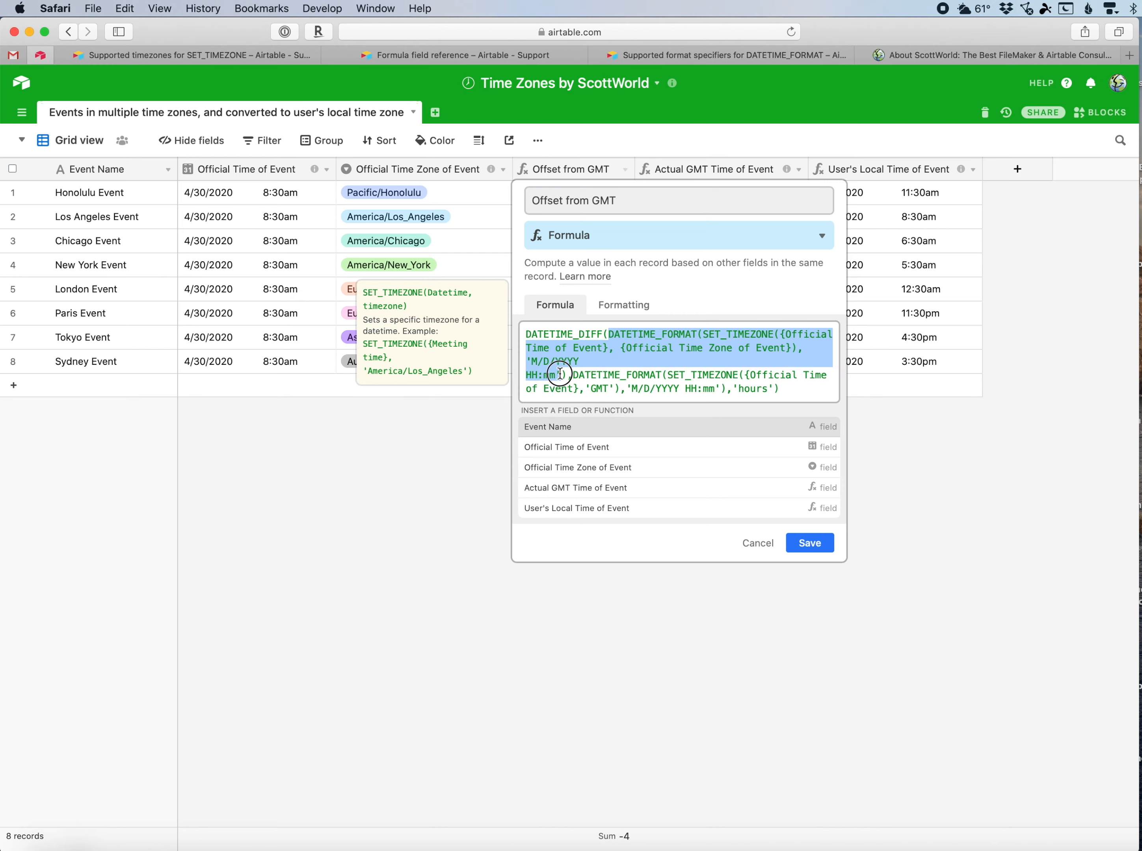
drag(560, 374, 560, 373)
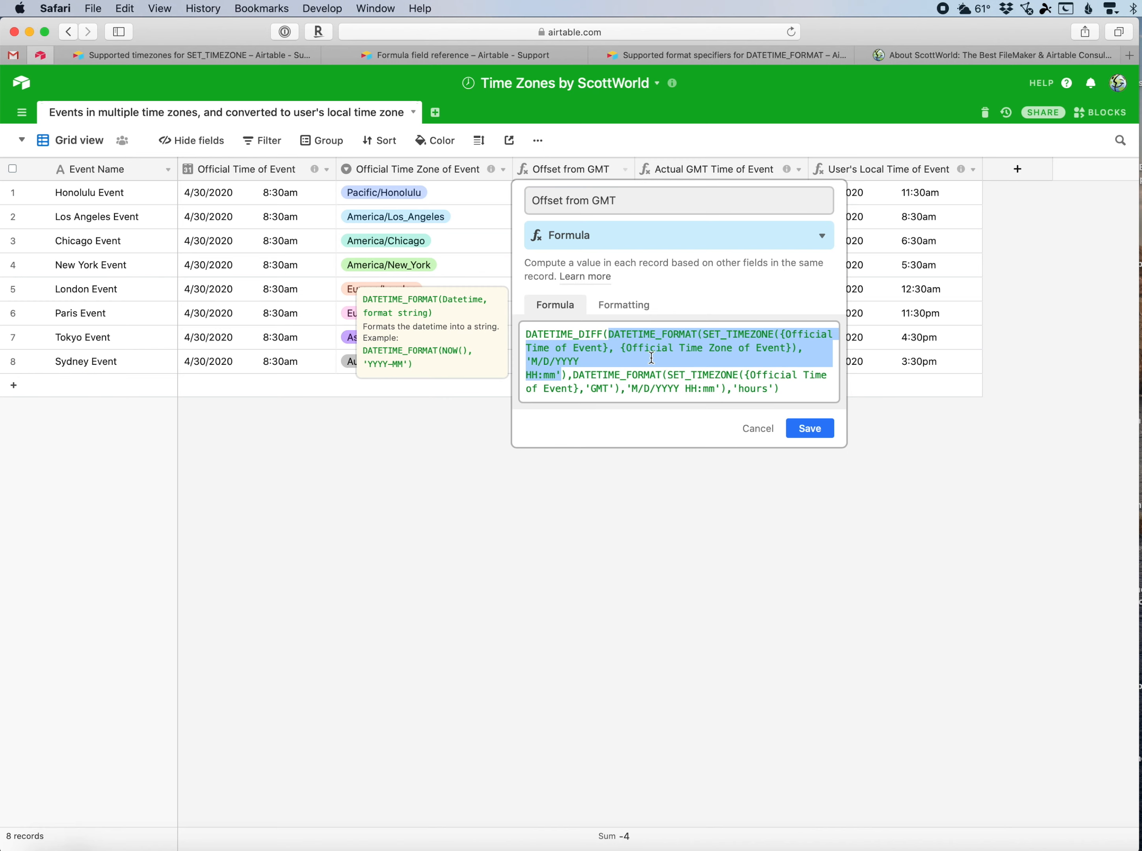
drag(578, 376, 615, 386)
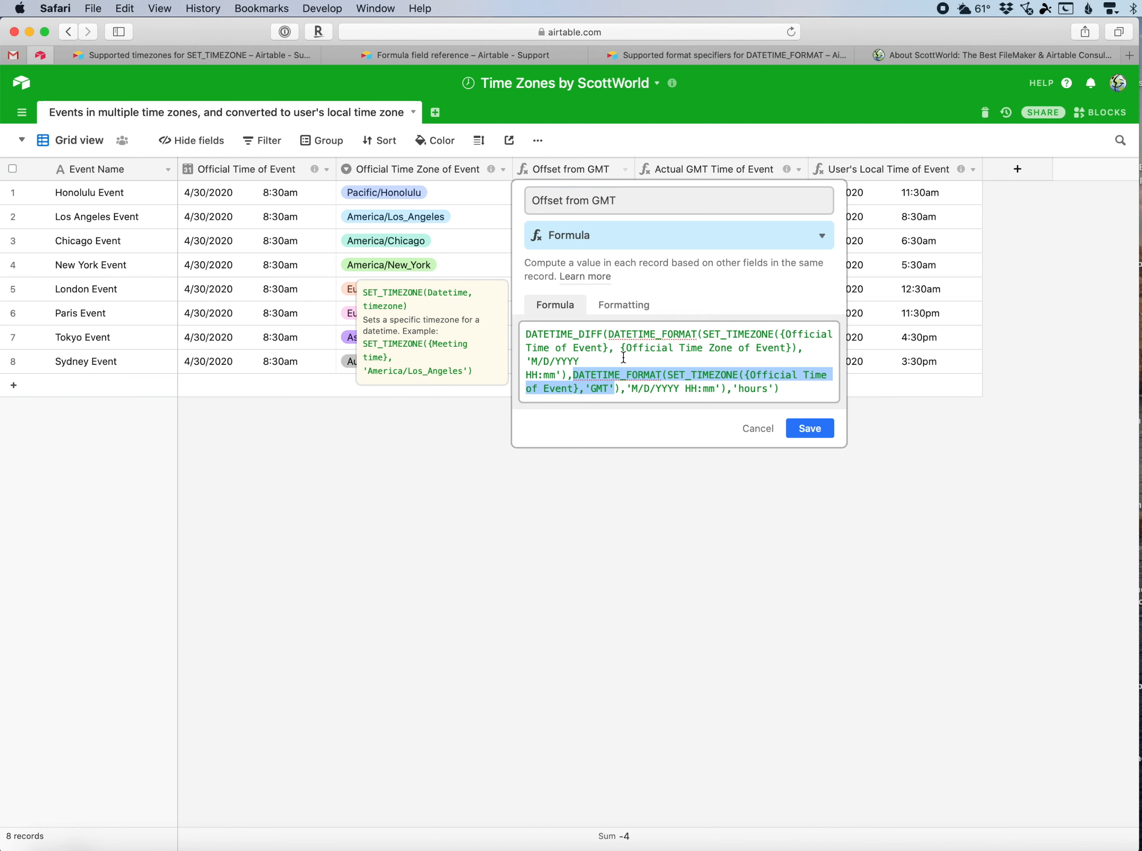
double_click(749, 389)
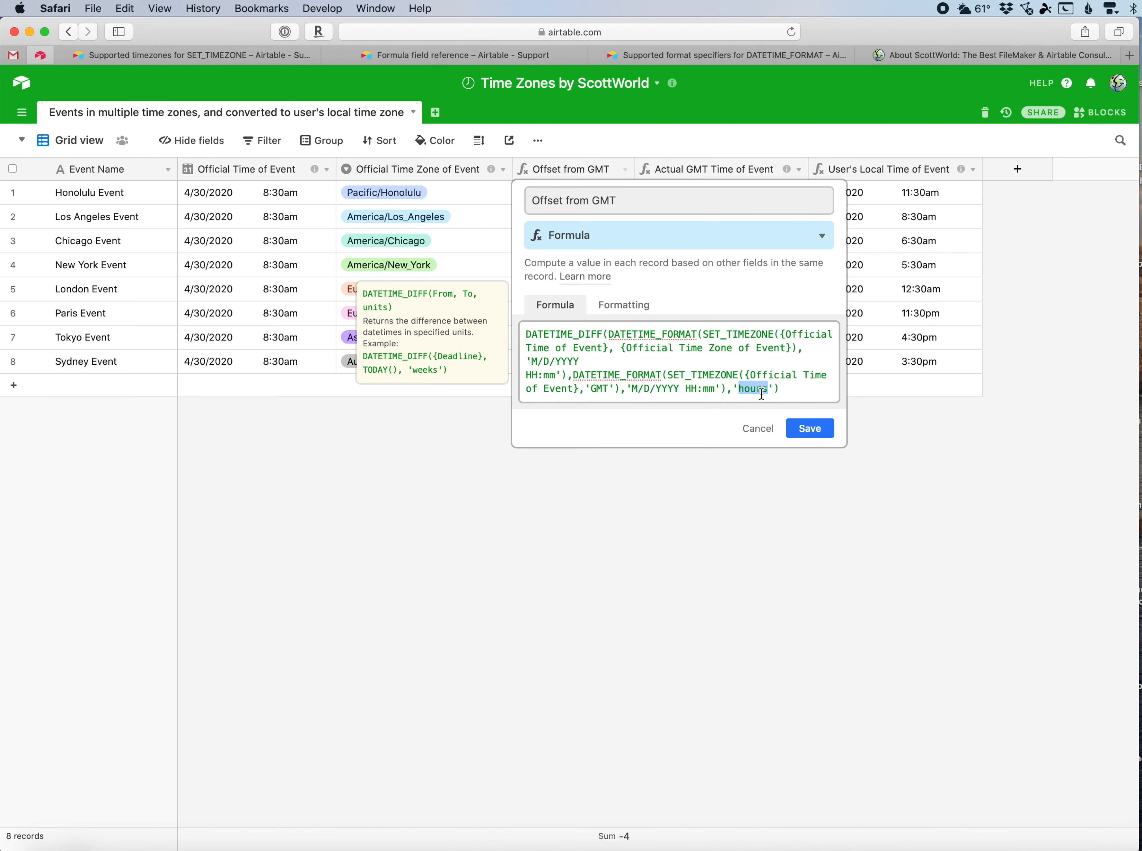
click(758, 429)
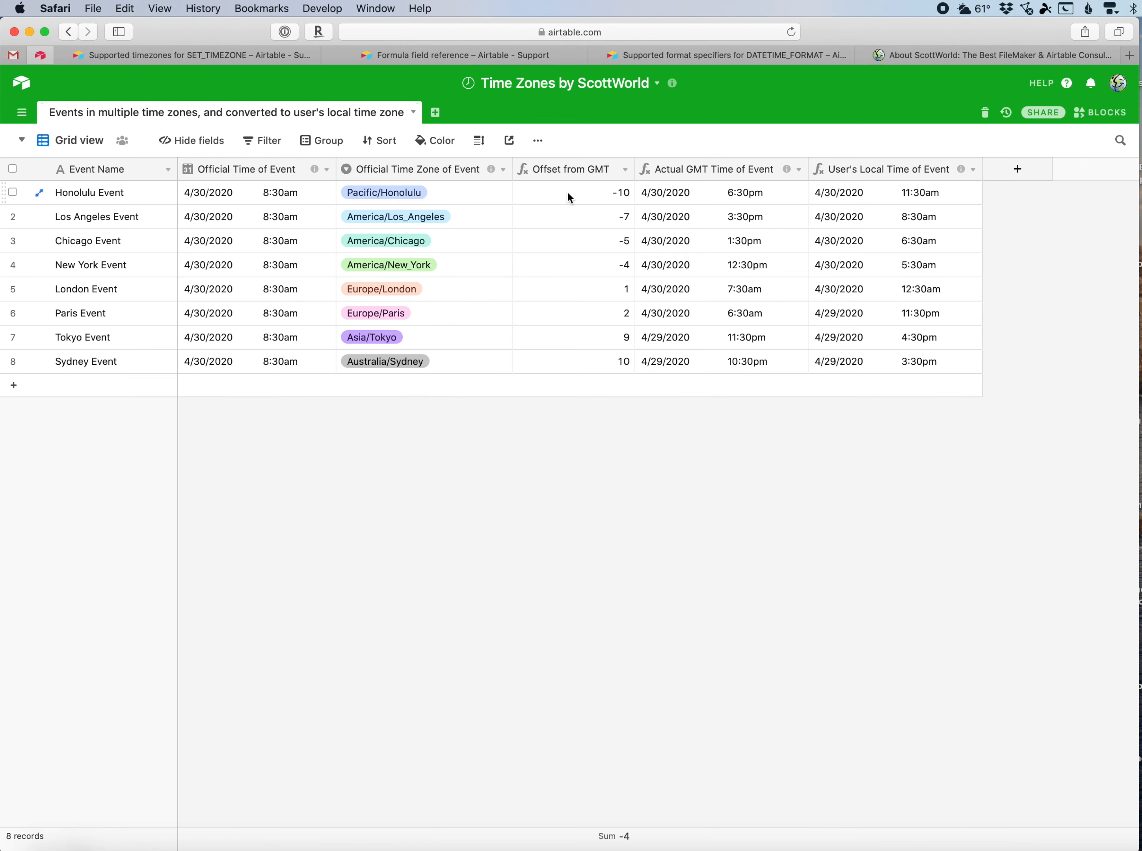
Reopen the Offset from GMT formula and highlight its 'HH:mm' format specifiers.
click(600, 193)
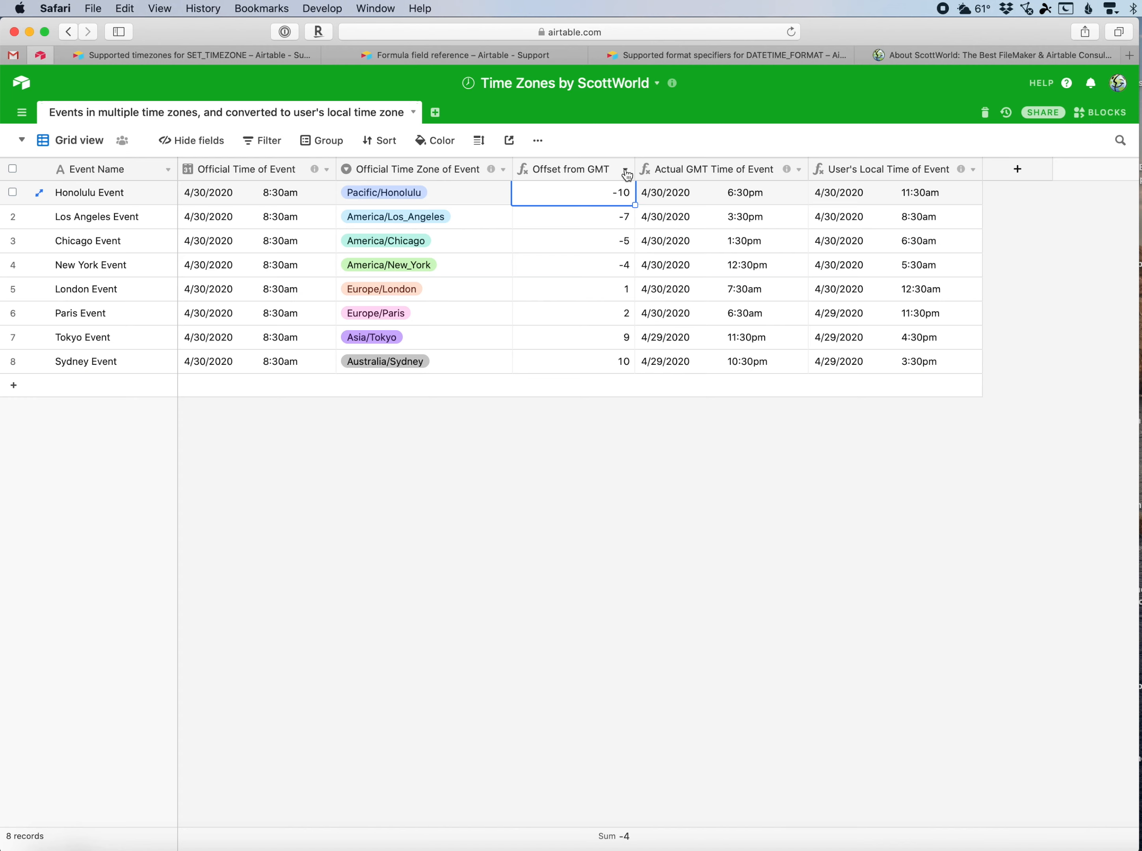
click(627, 175)
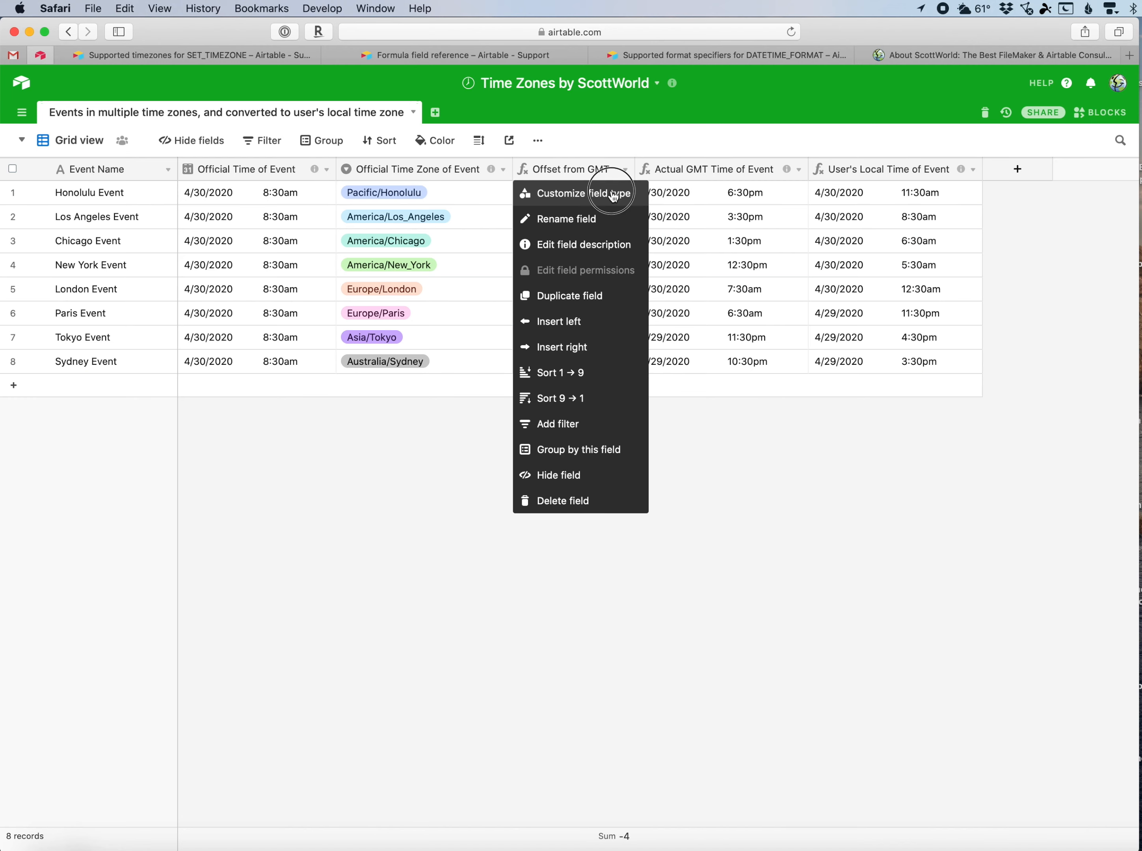
click(611, 190)
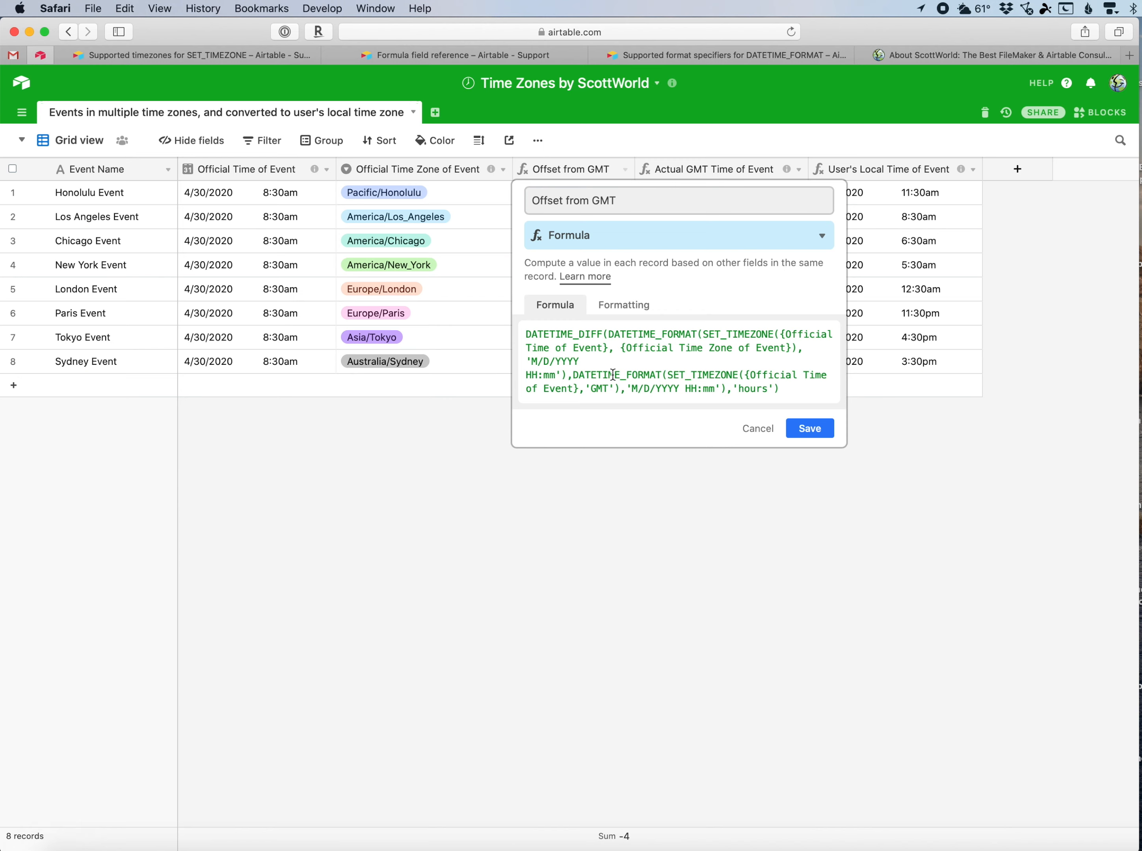
click(532, 376)
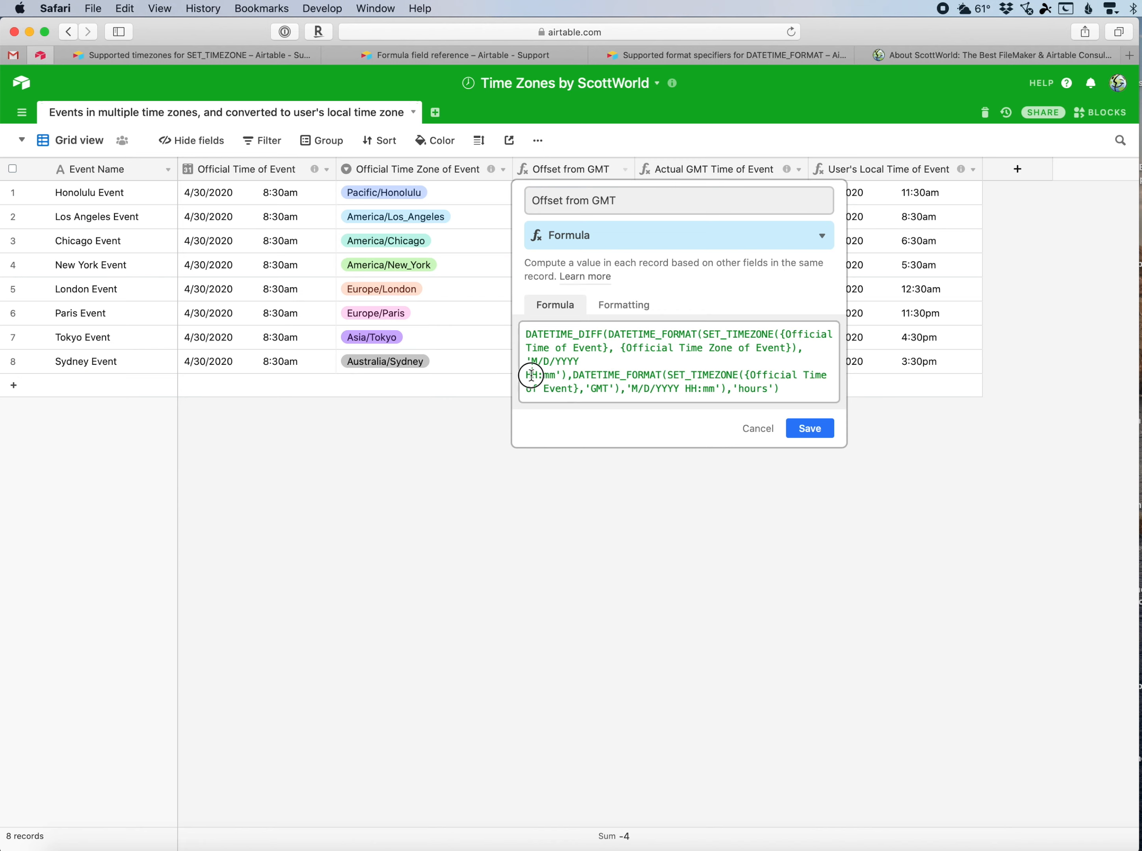
double_click(542, 376)
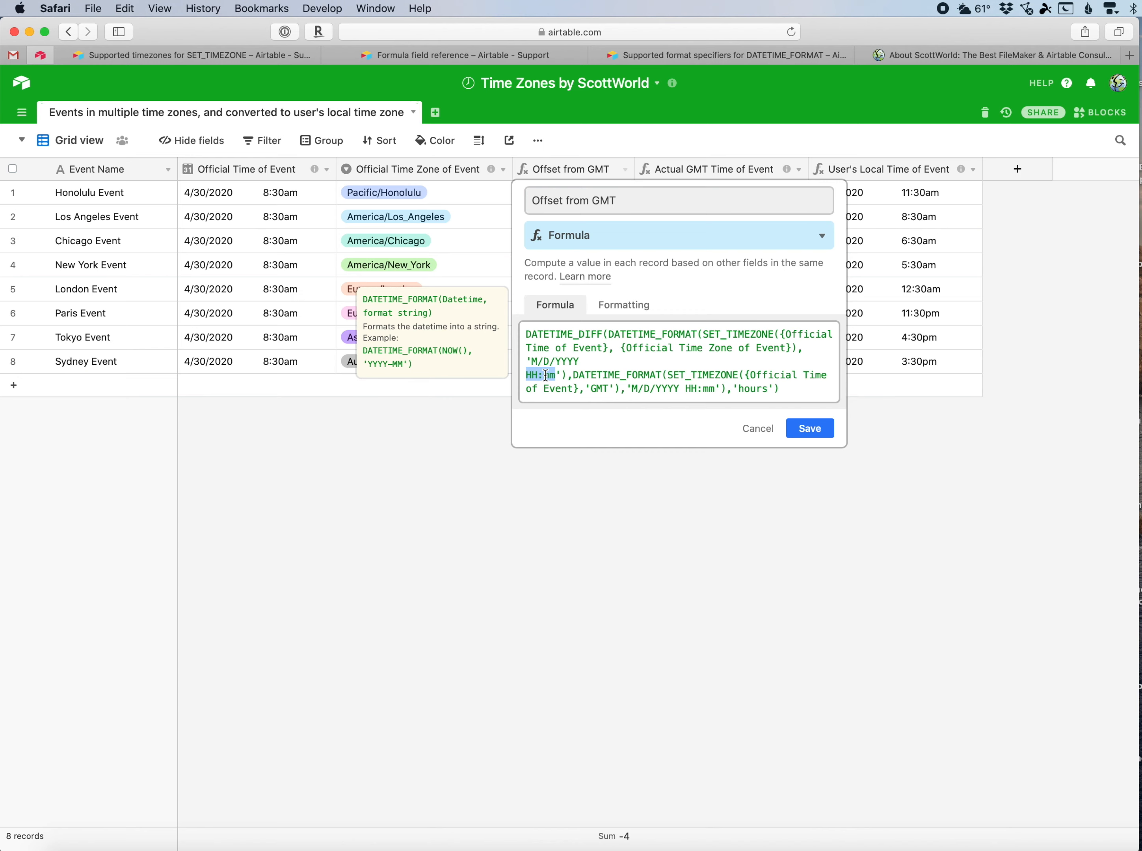
click(530, 376)
double_click(689, 389)
Browse the Supported format specifiers for DATETIME_FORMAT help page's table of specifiers.
click(712, 61)
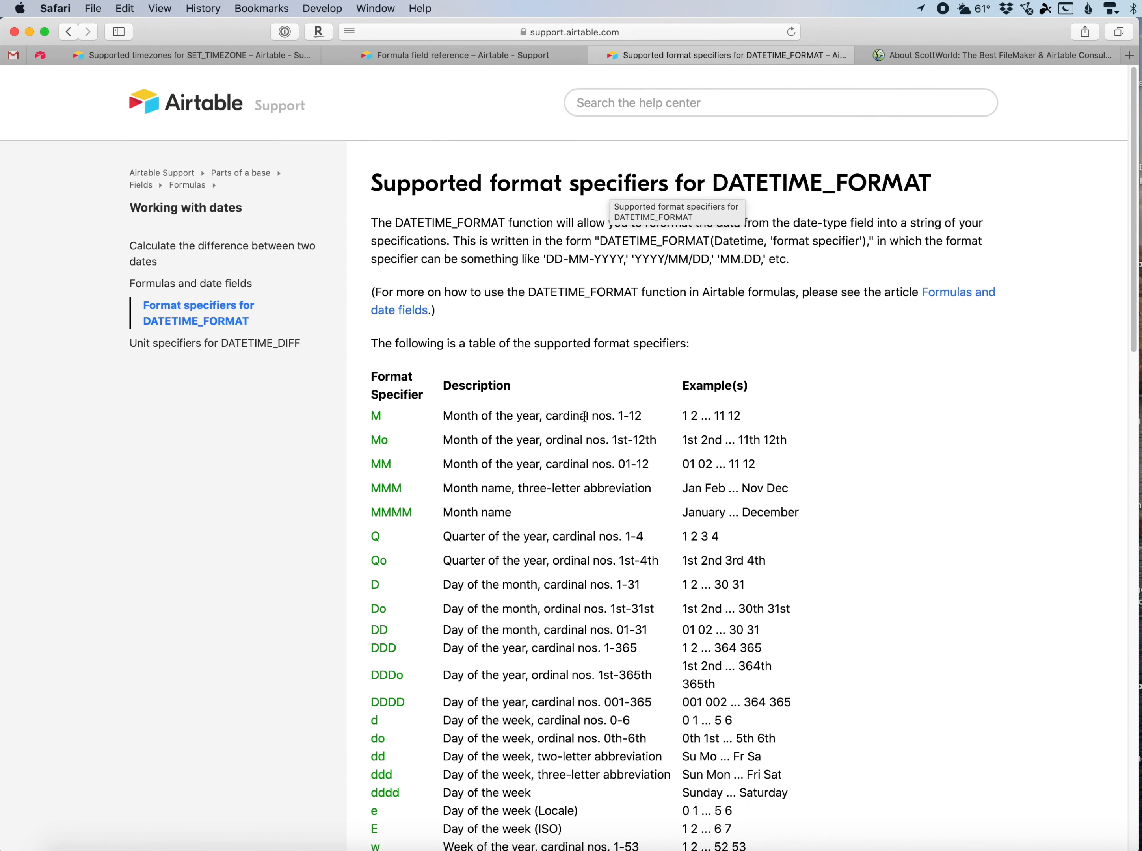
scroll(570, 451, down, 5)
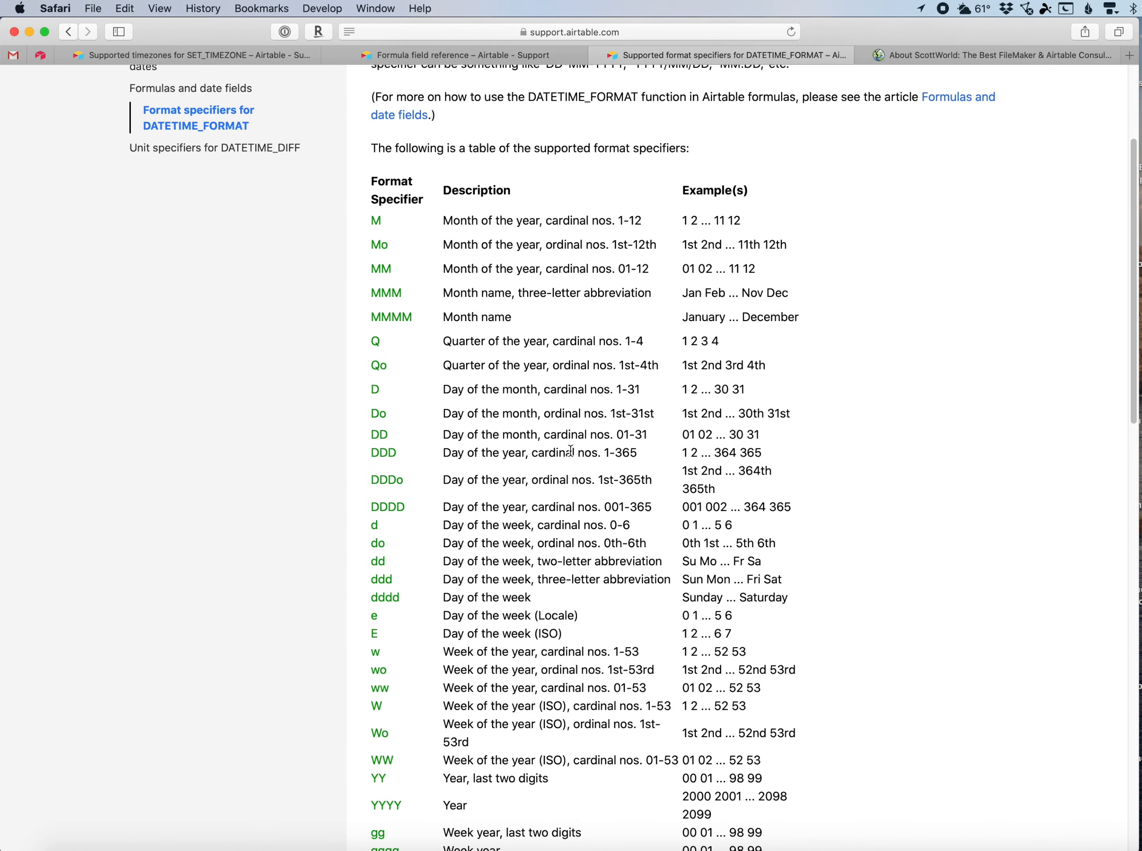
scroll(570, 451, down, 2)
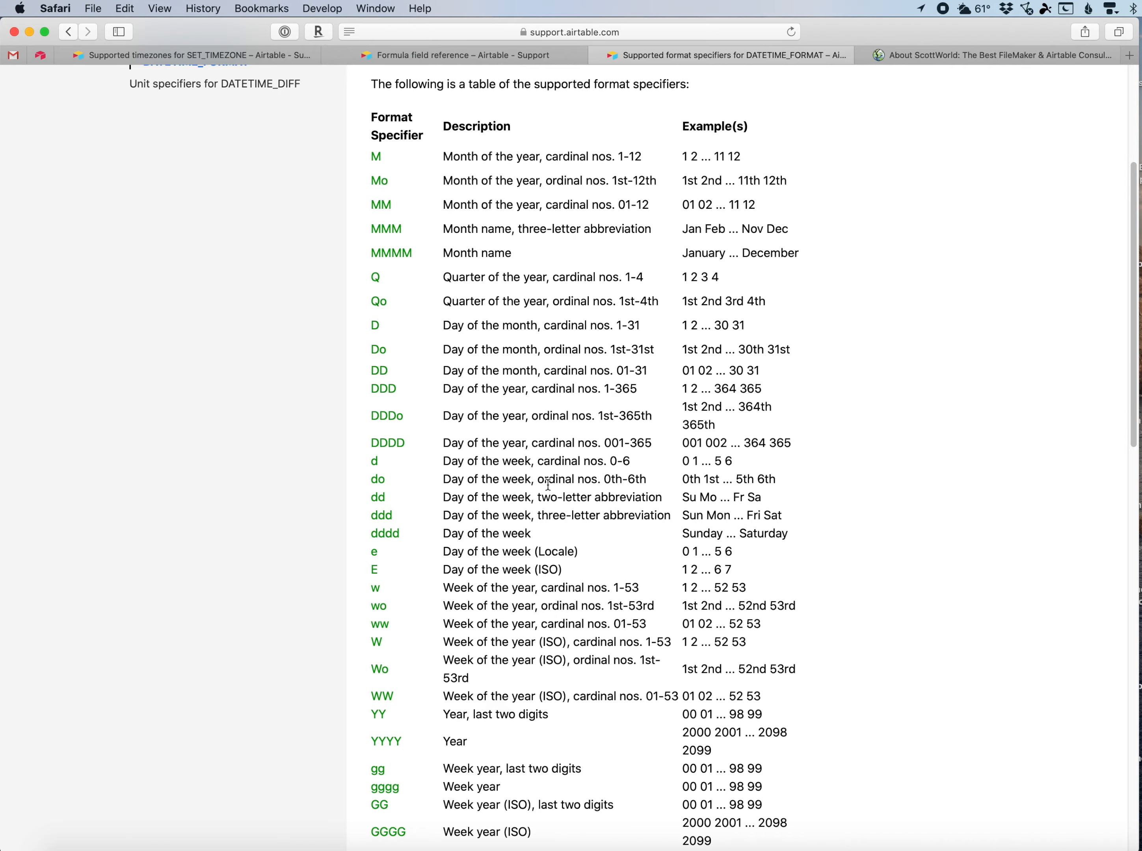
scroll(548, 484, down, 1)
scroll(548, 484, down, 6)
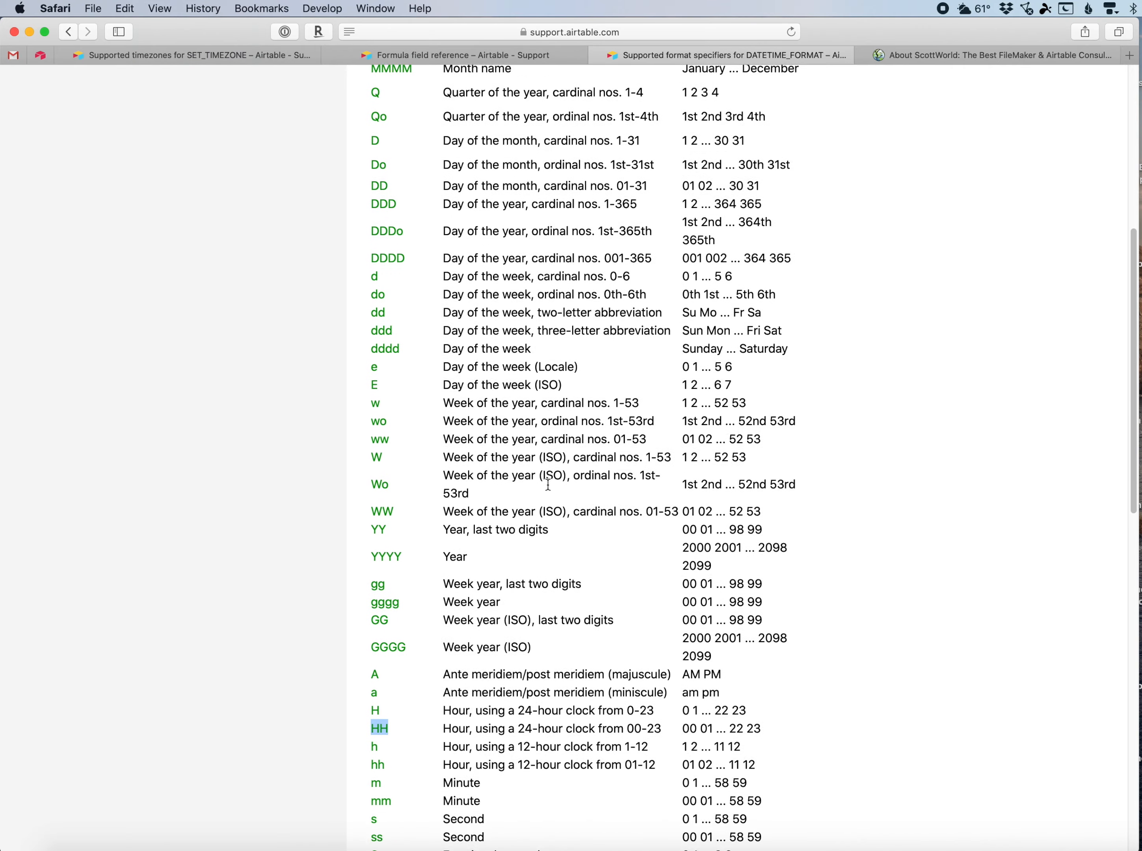
Highlight the HH 24-hour specifier in the DATETIME_FORMAT specifiers table and scroll through the surrounding hour, minute and time zone rows.
scroll(550, 490, down, 5)
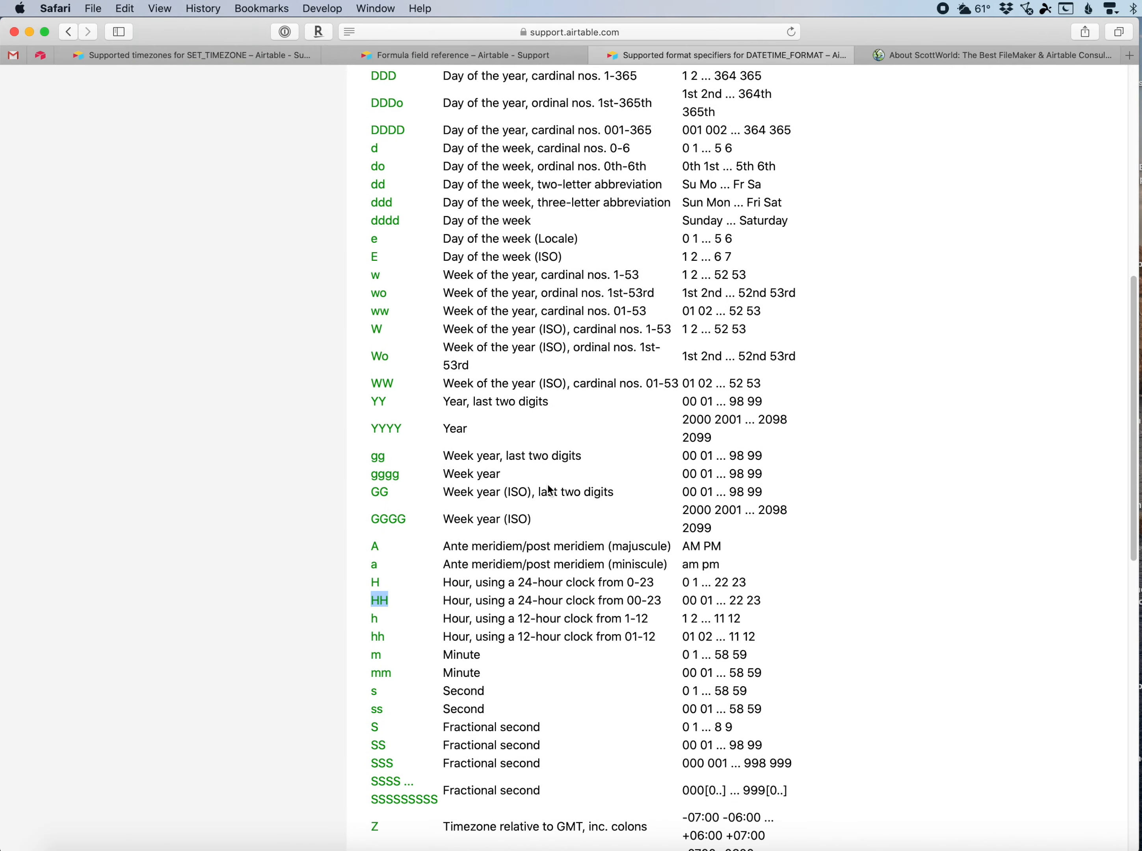
scroll(550, 490, down, 2)
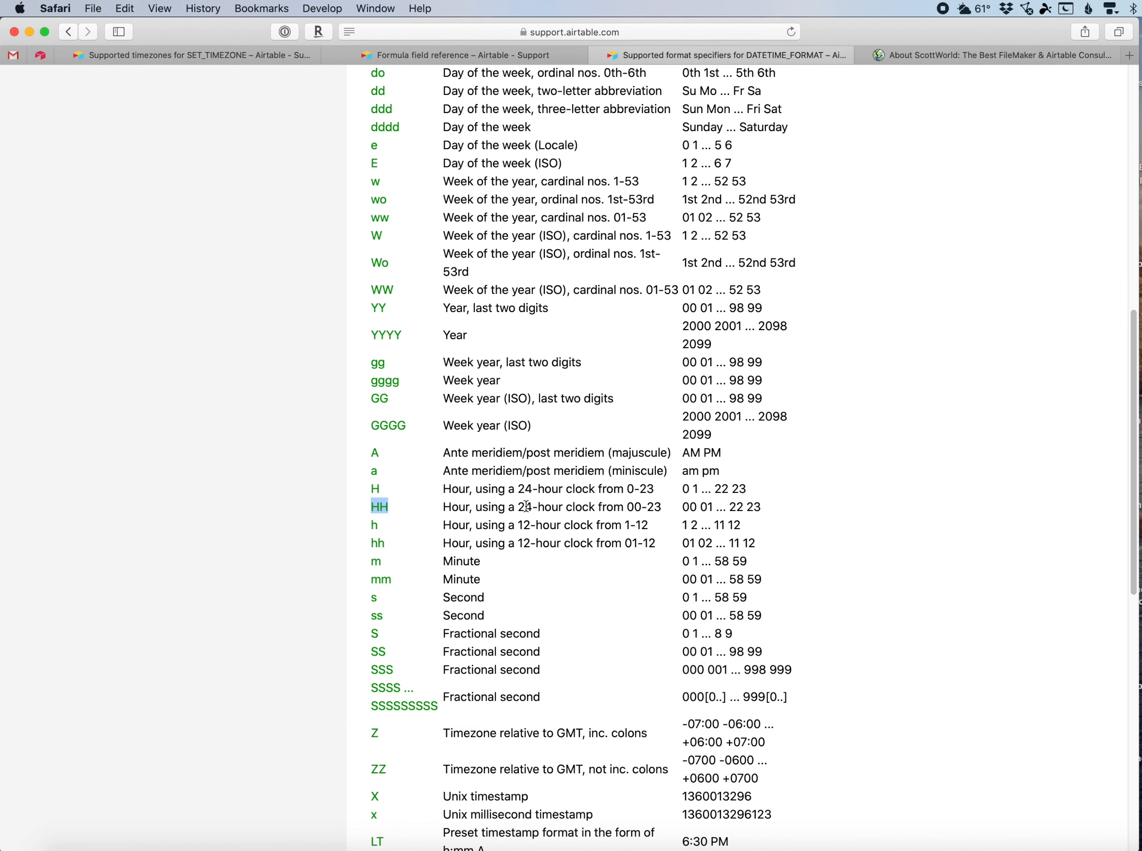
click(384, 509)
double_click(380, 507)
scroll(439, 513, down, 12)
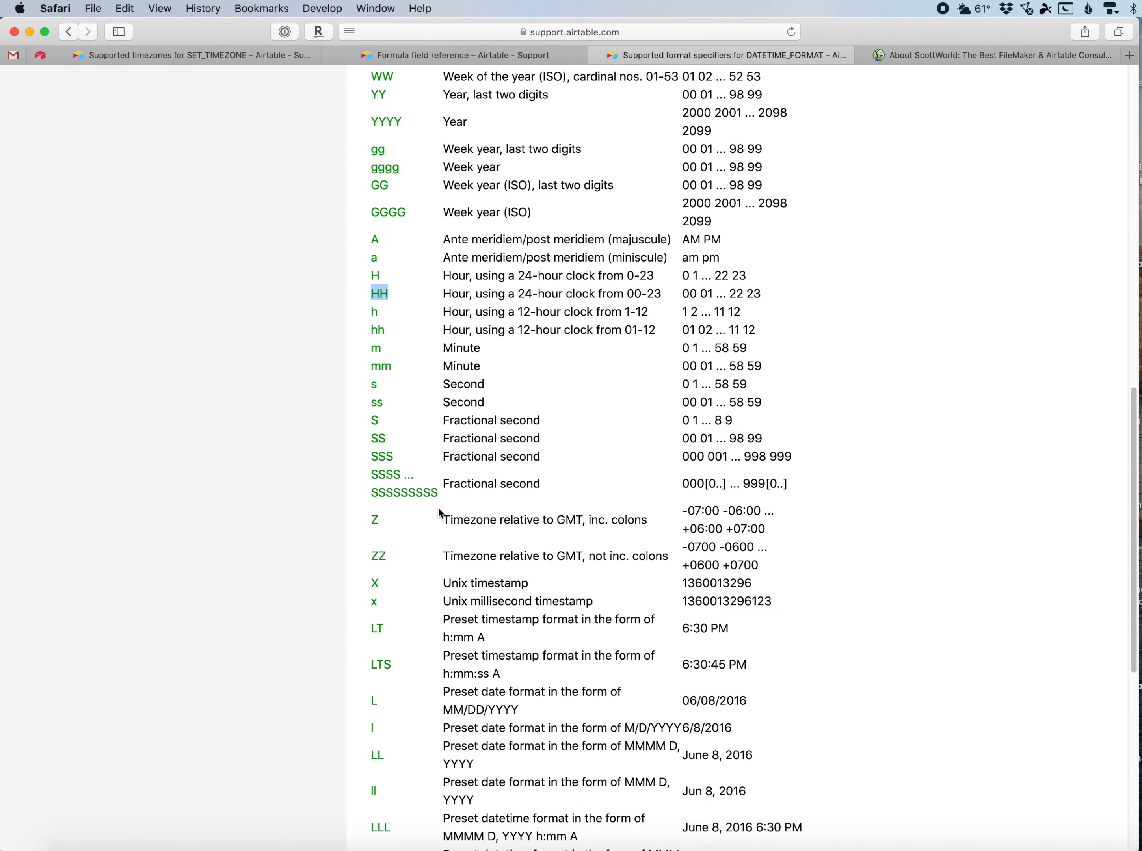
scroll(439, 513, up, 6)
scroll(440, 513, up, 20)
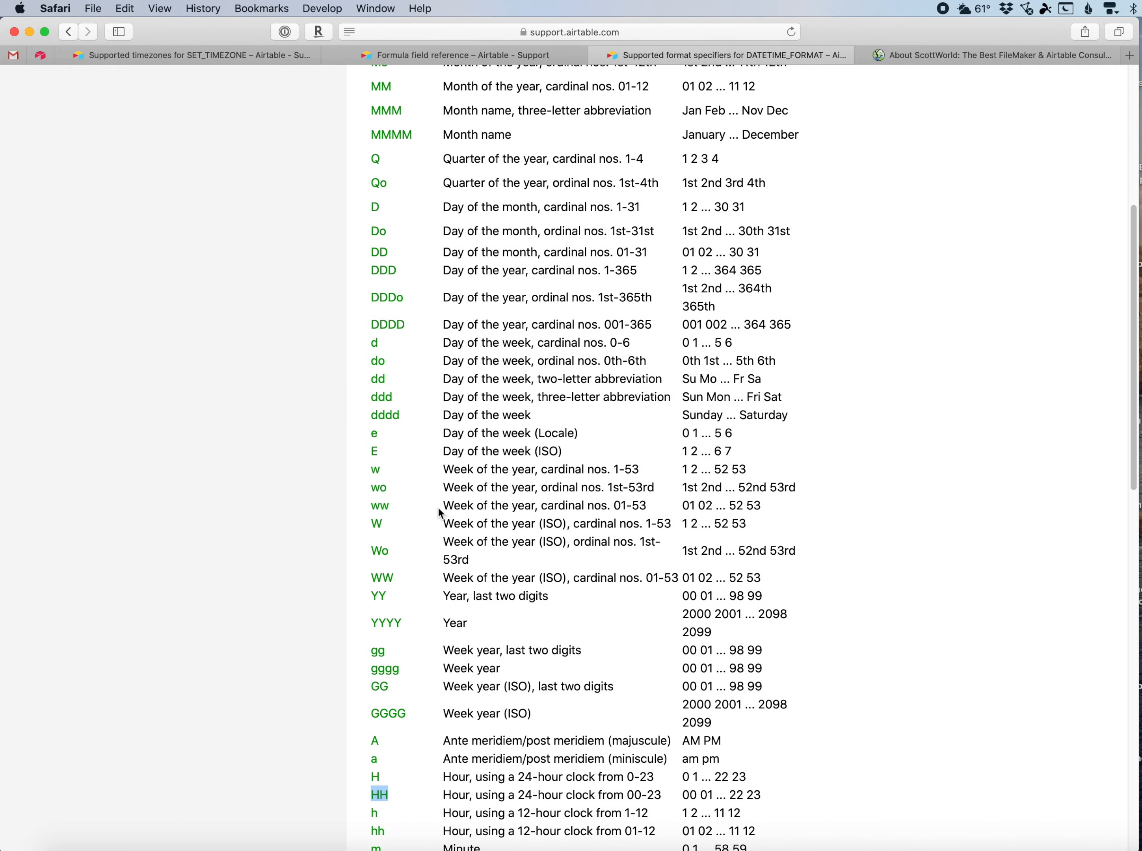
scroll(439, 510, down, 2)
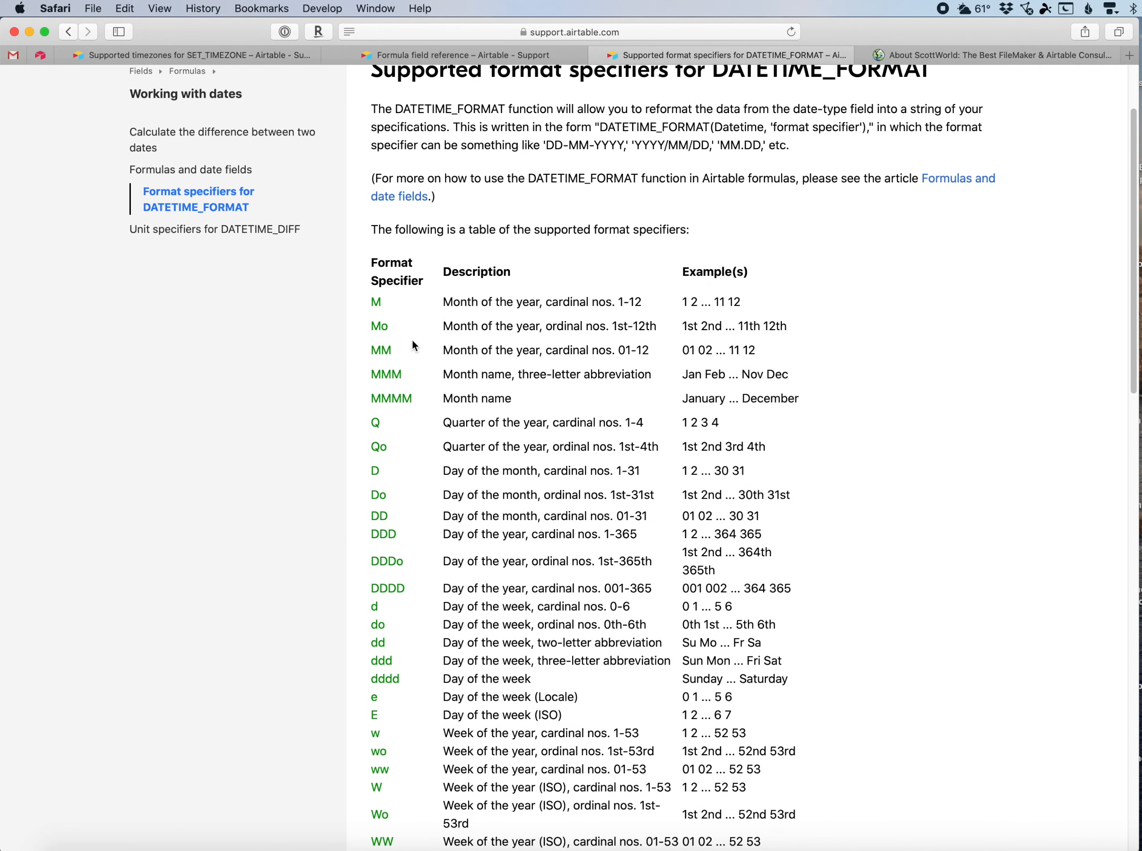
Compare the Offset from GMT formula's 'HH' with the specifier table, highlight the 'A' AM/PM specifier, and cancel the formula editor.
click(41, 56)
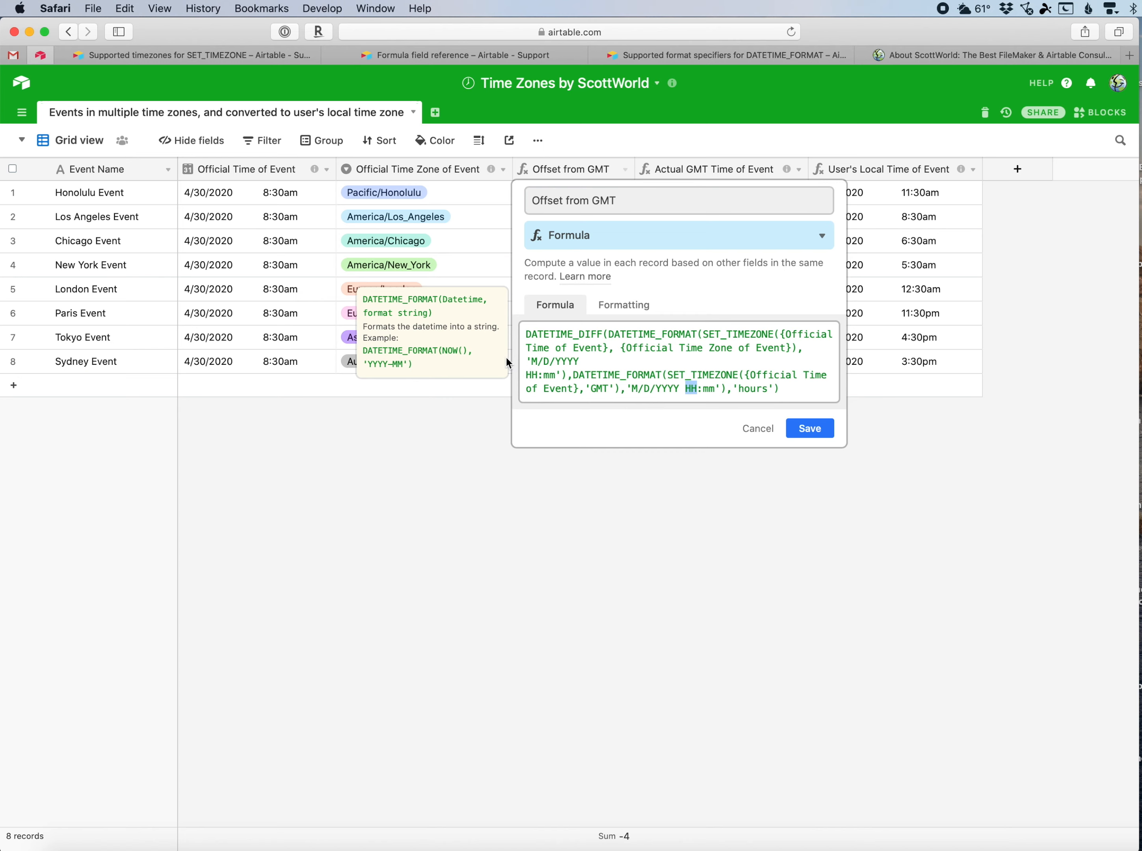
click(634, 57)
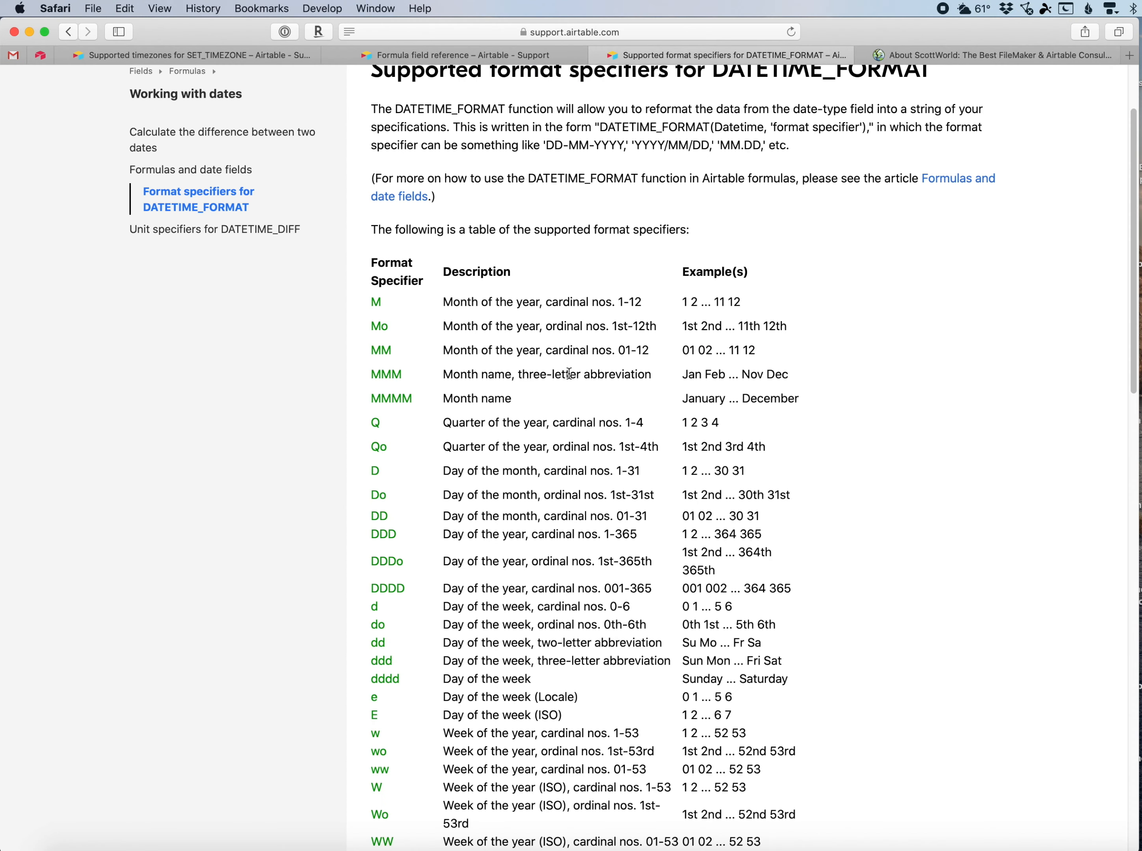
scroll(570, 510, down, 10)
scroll(570, 510, down, 1)
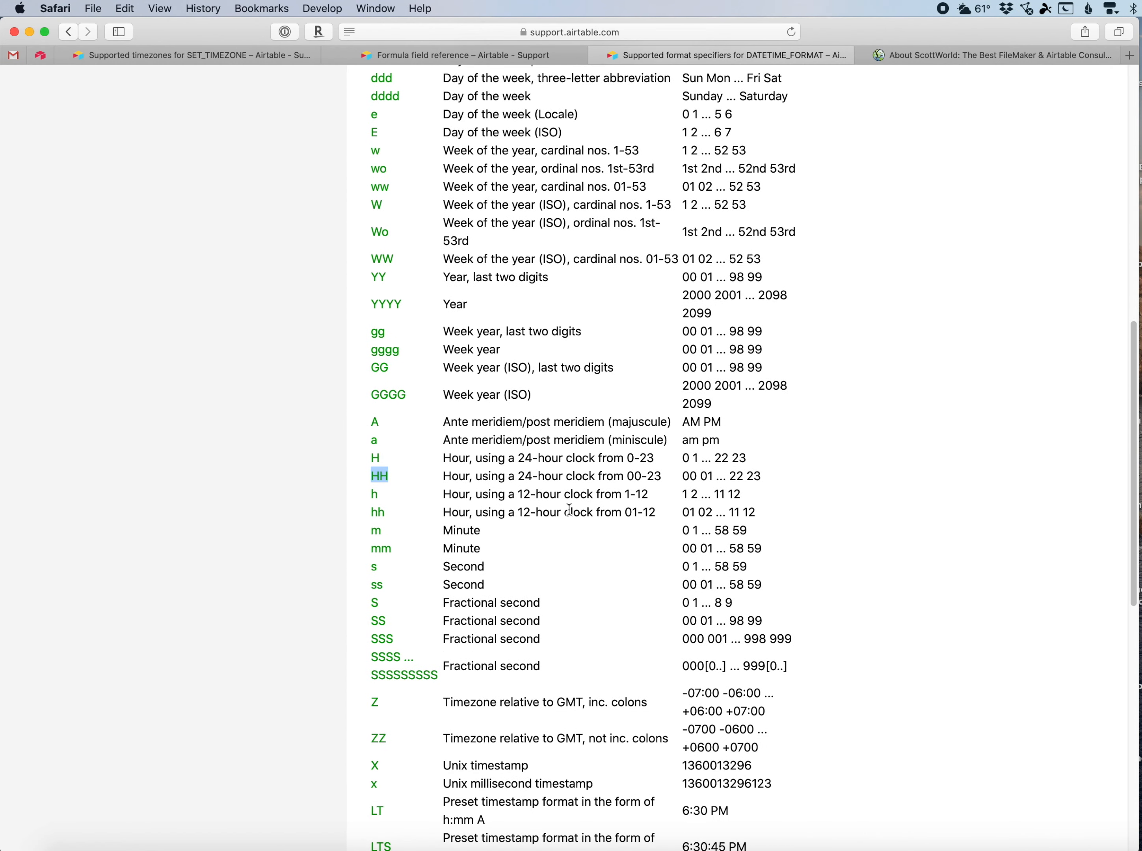
double_click(374, 422)
drag(686, 424, 715, 421)
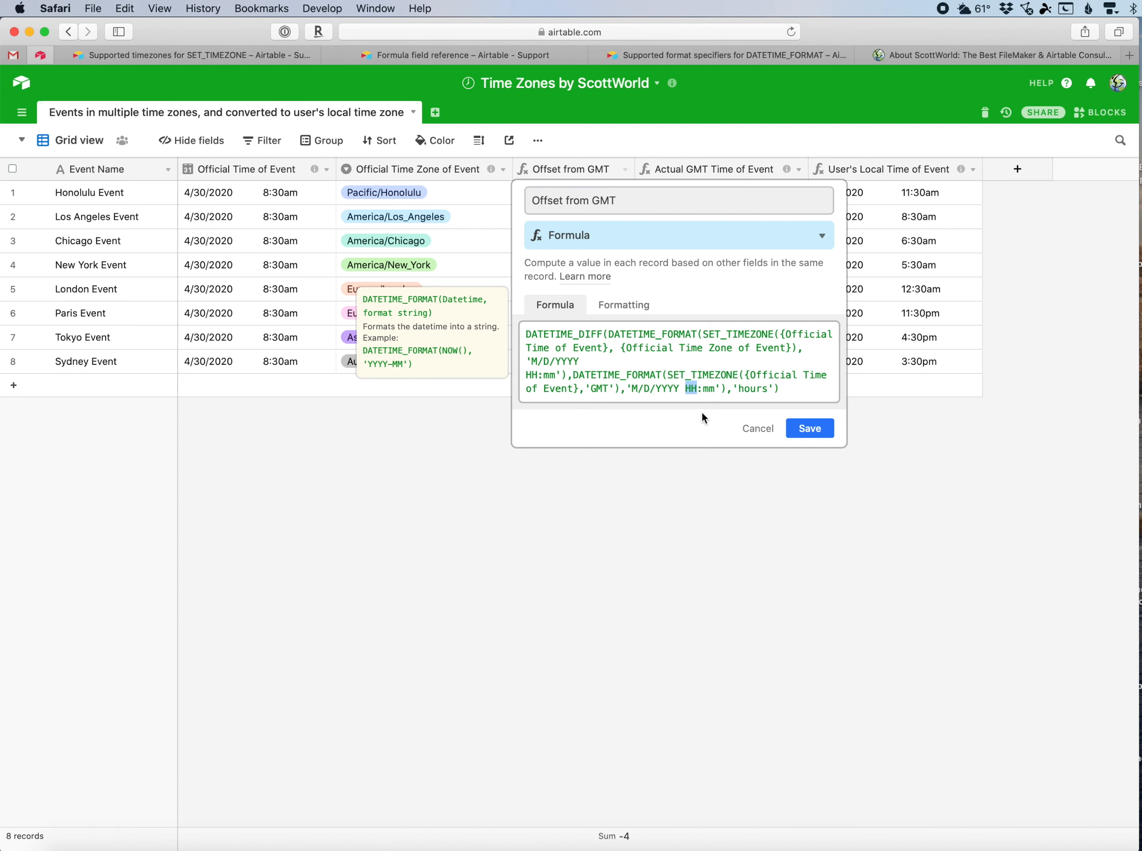
click(754, 429)
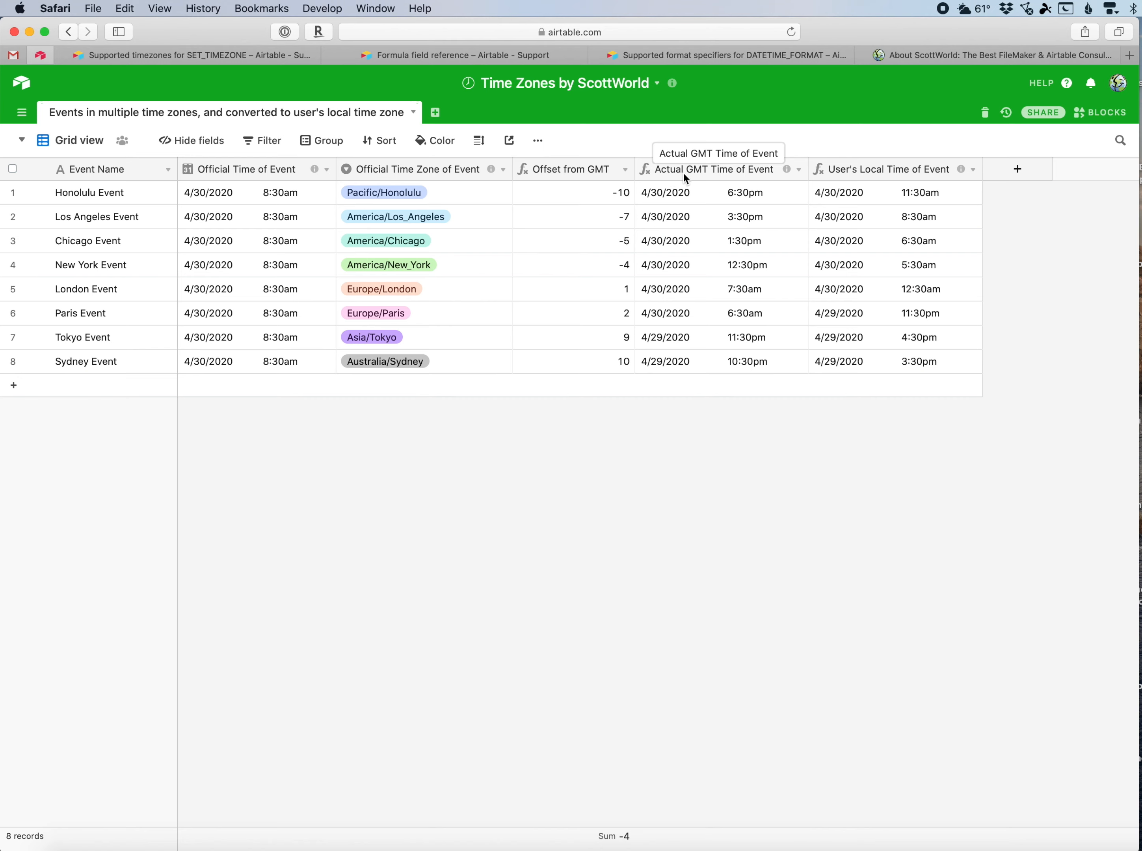
Select the Official Time of Event and Actual GMT Time of Event columns in turn to compare their times.
click(707, 172)
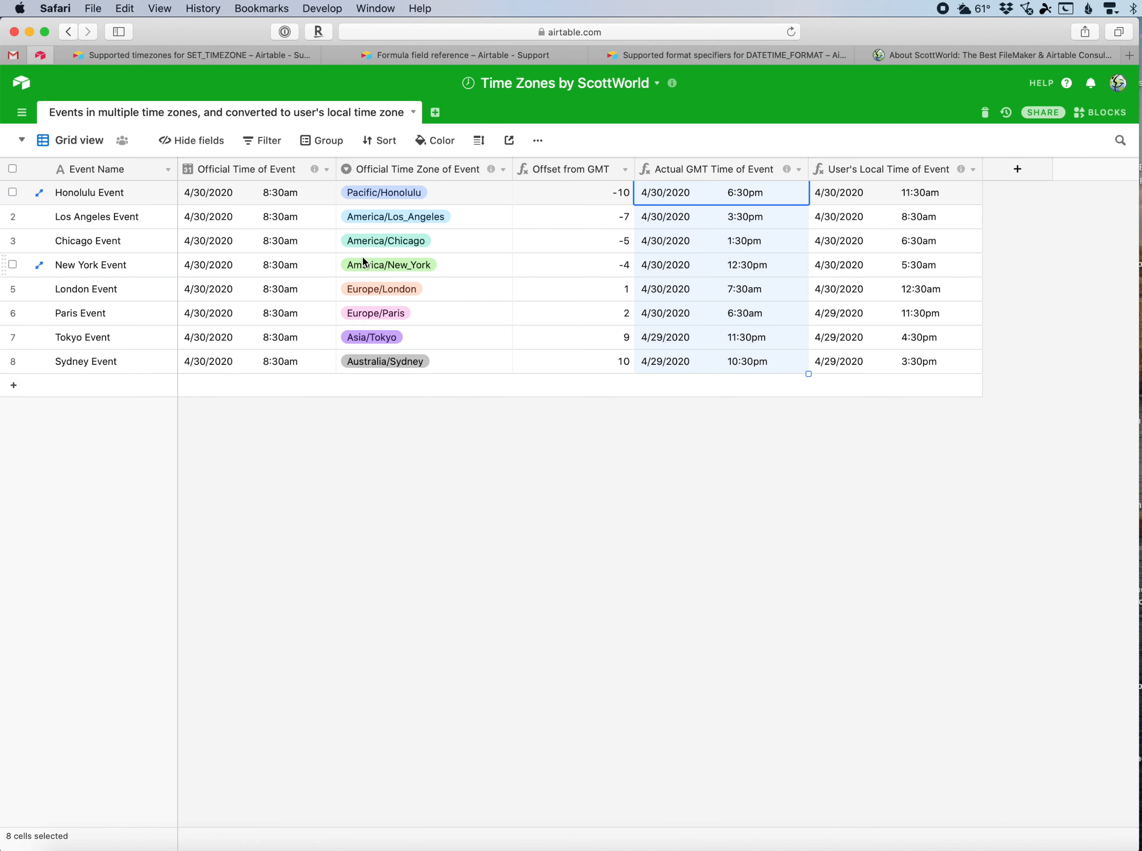
click(249, 174)
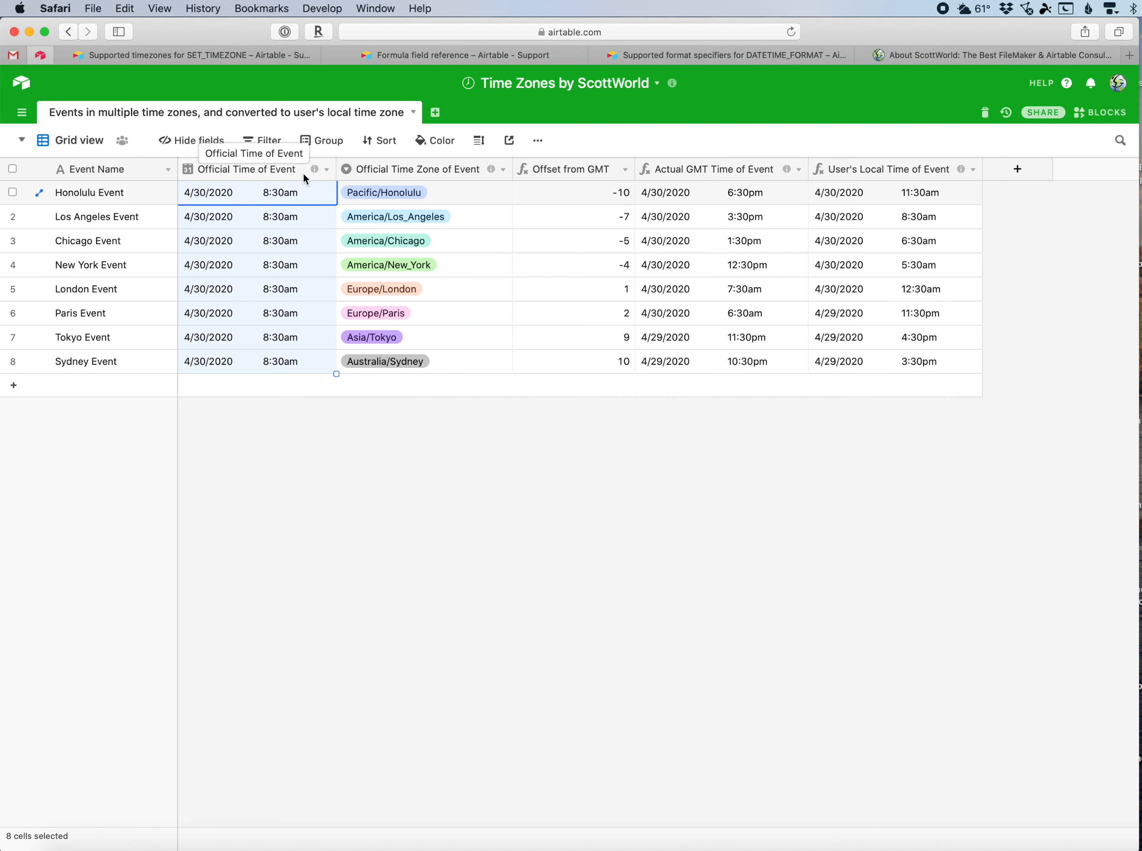
click(686, 170)
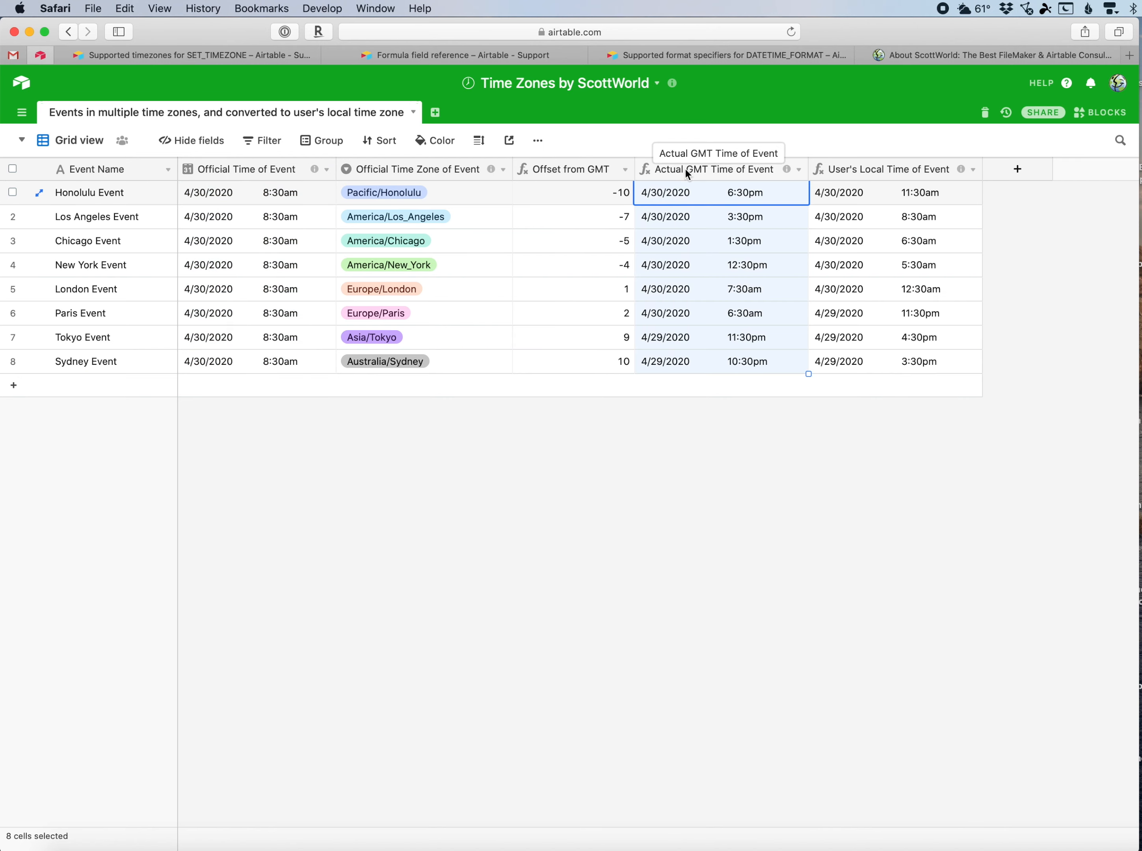
click(278, 172)
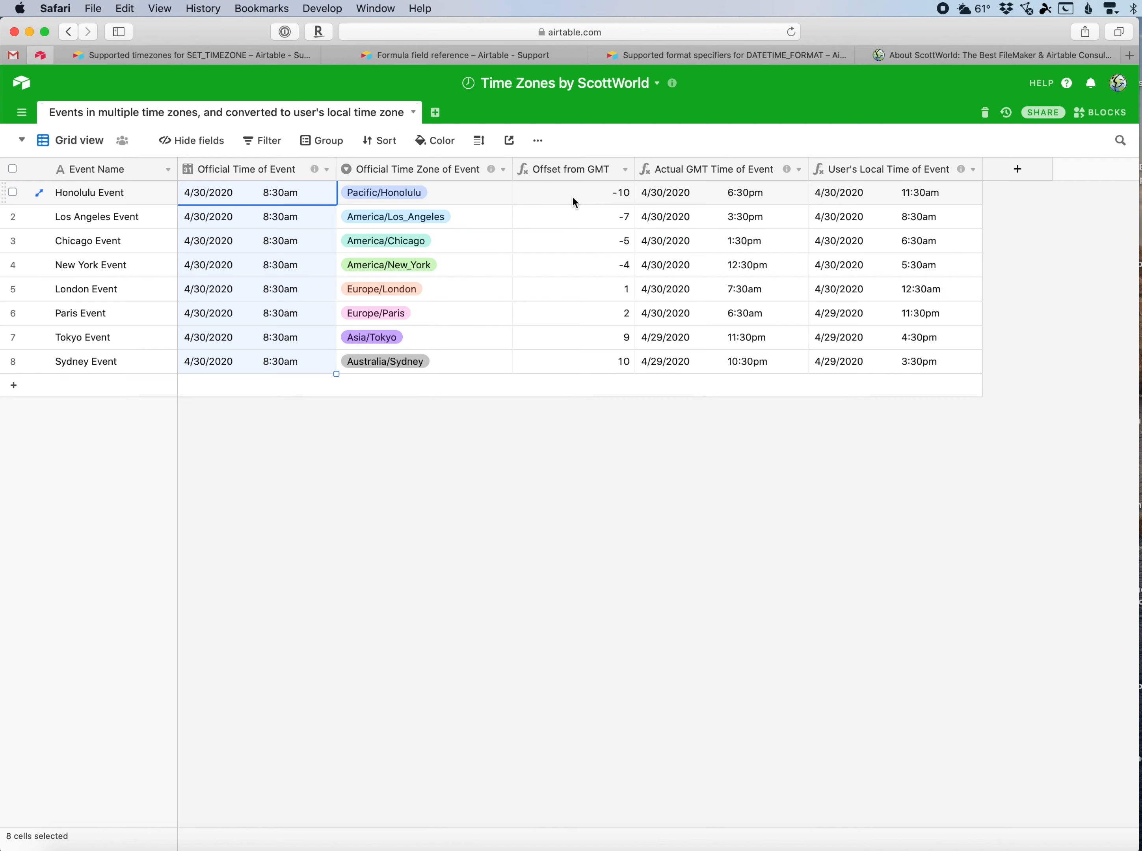
click(686, 172)
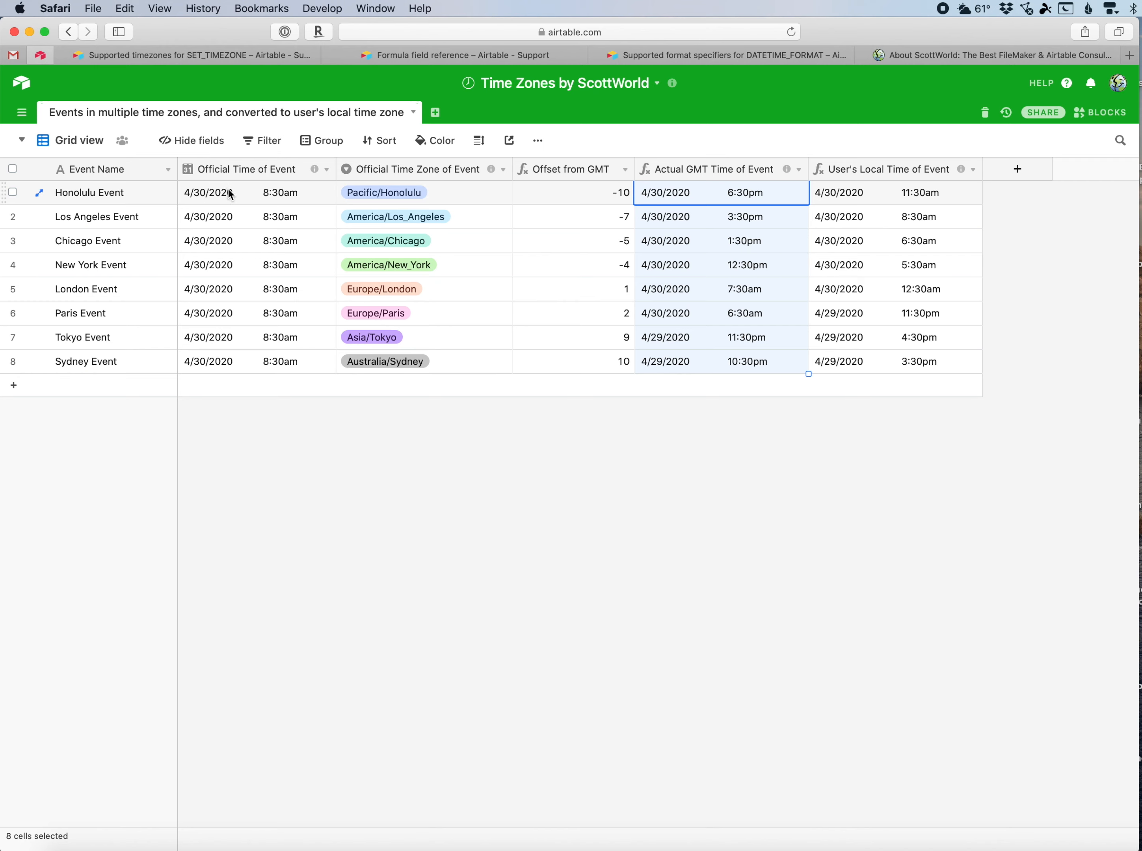
click(248, 198)
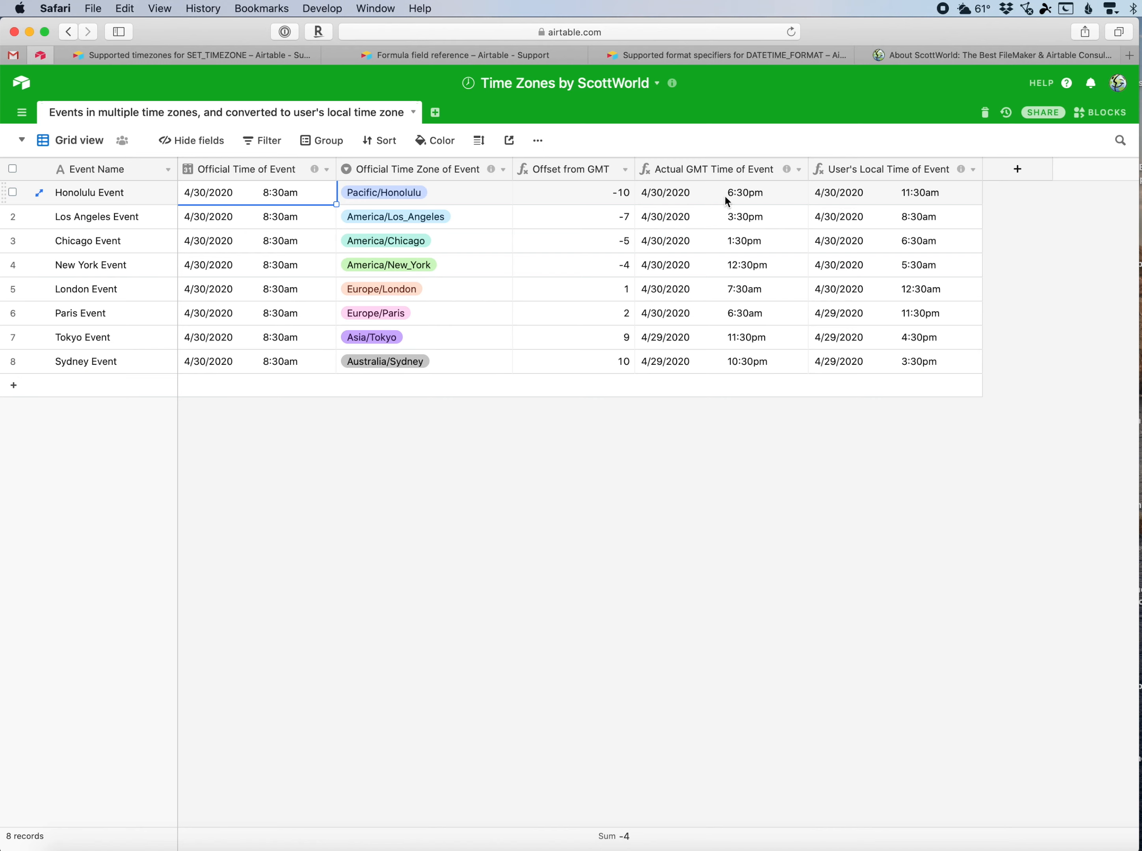
click(760, 199)
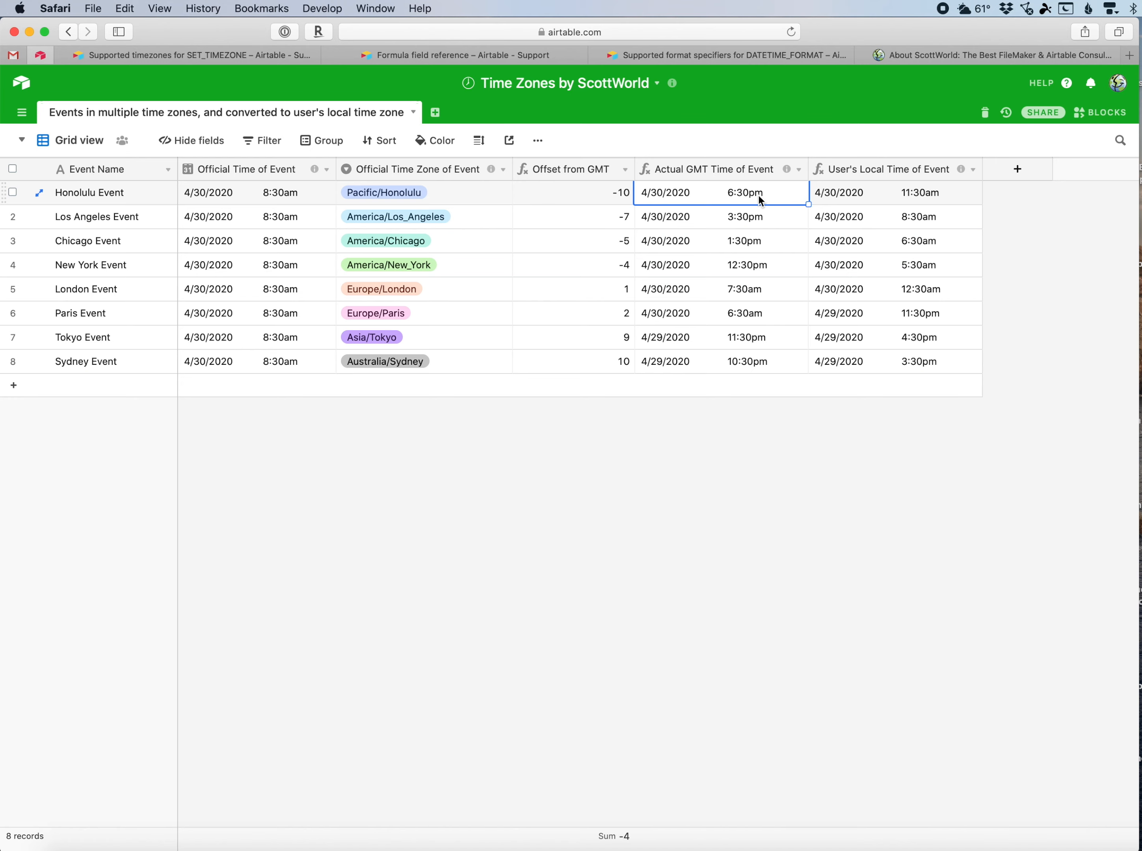
Open the Actual GMT Time of Event formula, highlight its 'hour' unit, and compare it with DATEADD's 'units' argument in the help reference.
click(796, 176)
click(781, 193)
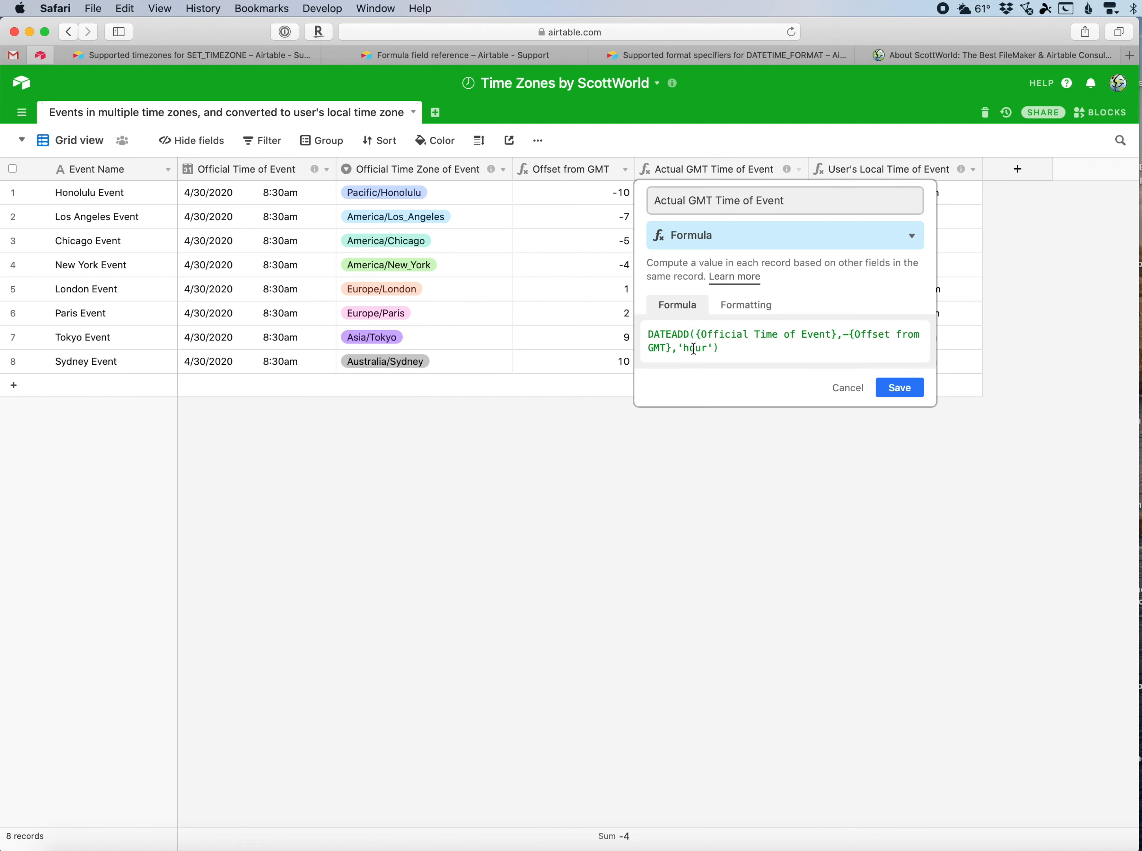
double_click(693, 348)
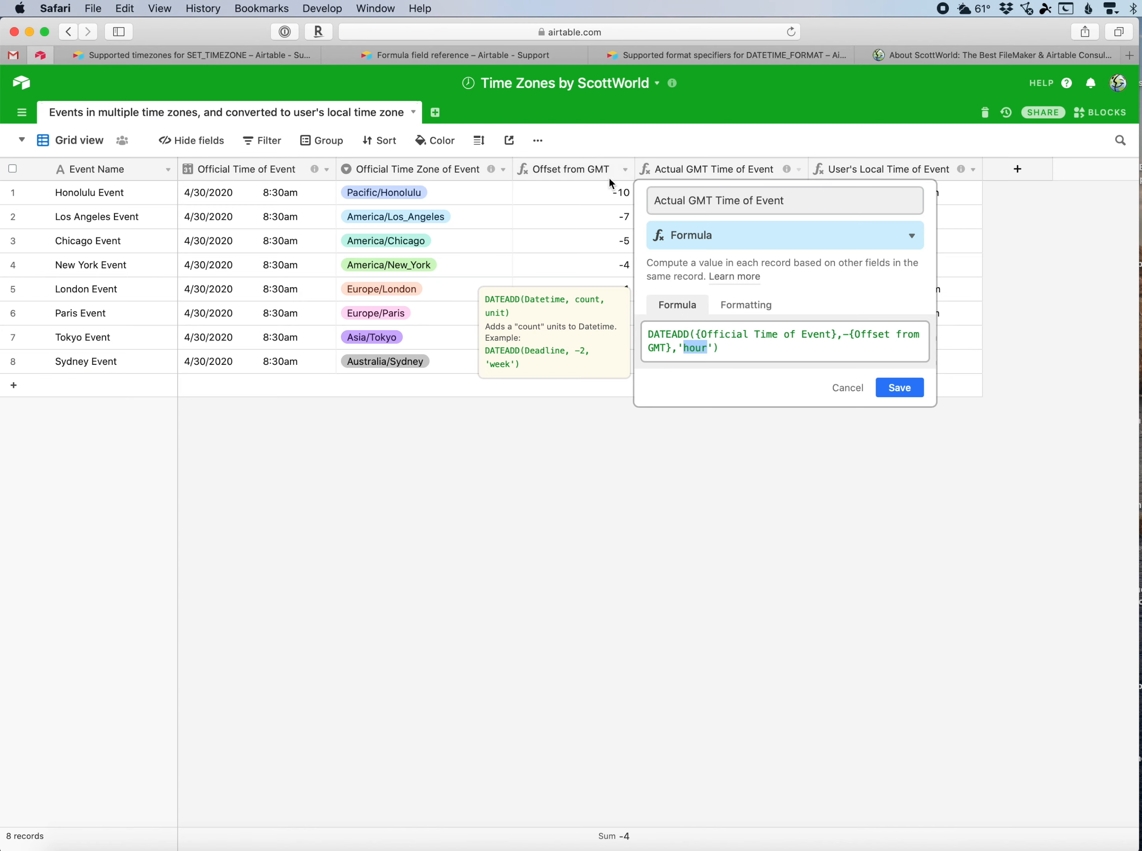
click(475, 63)
scroll(499, 234, up, 10)
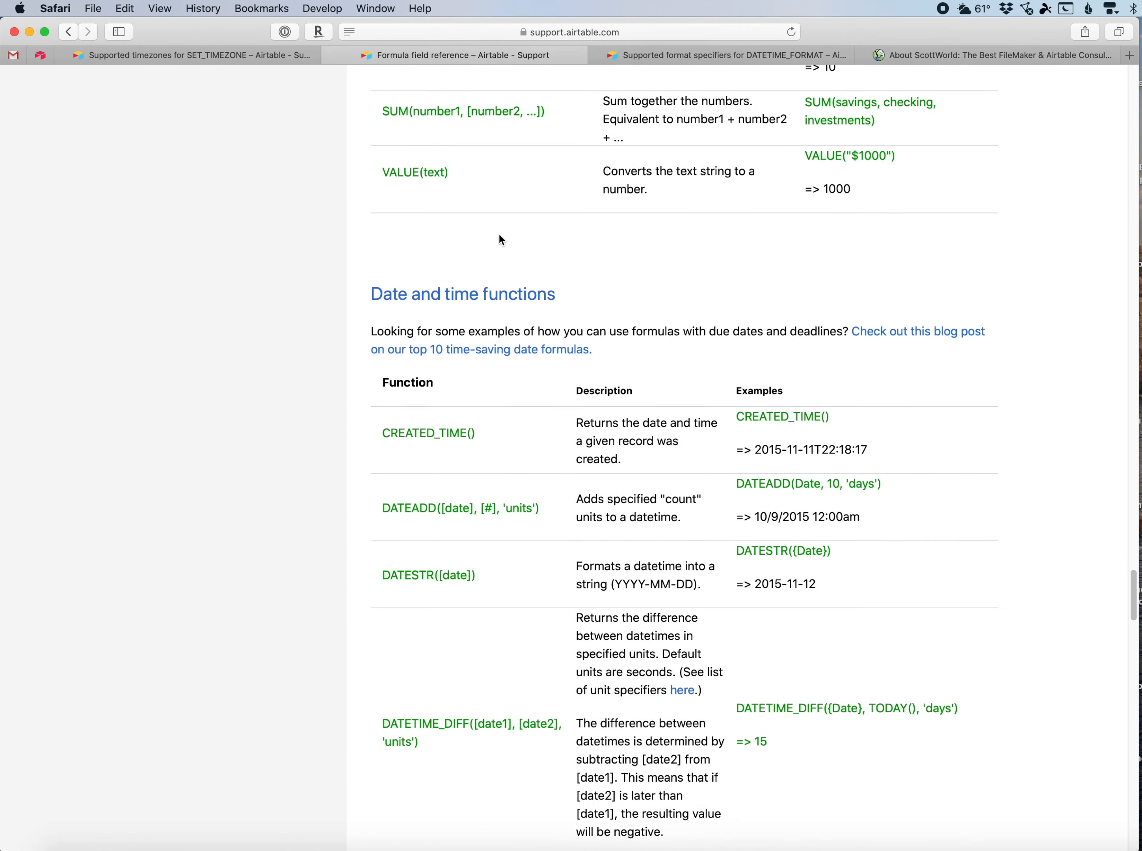
scroll(499, 234, down, 2)
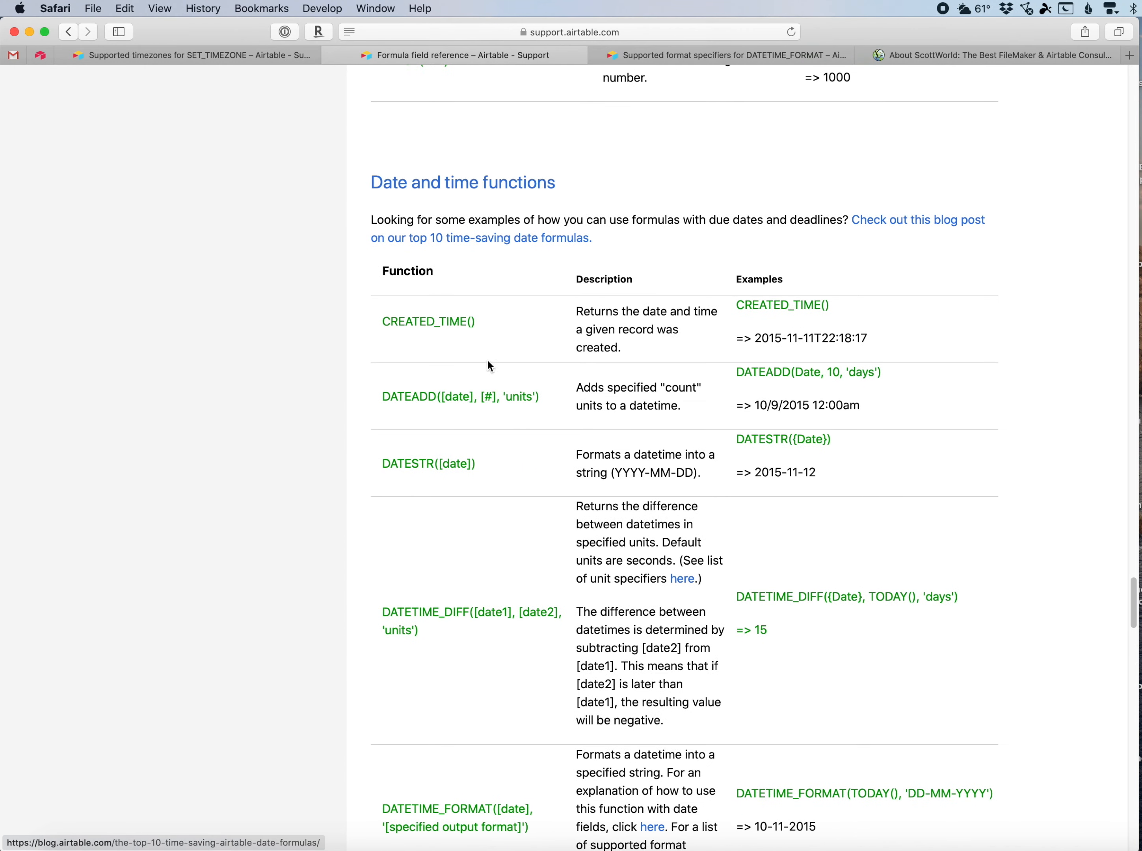
double_click(525, 398)
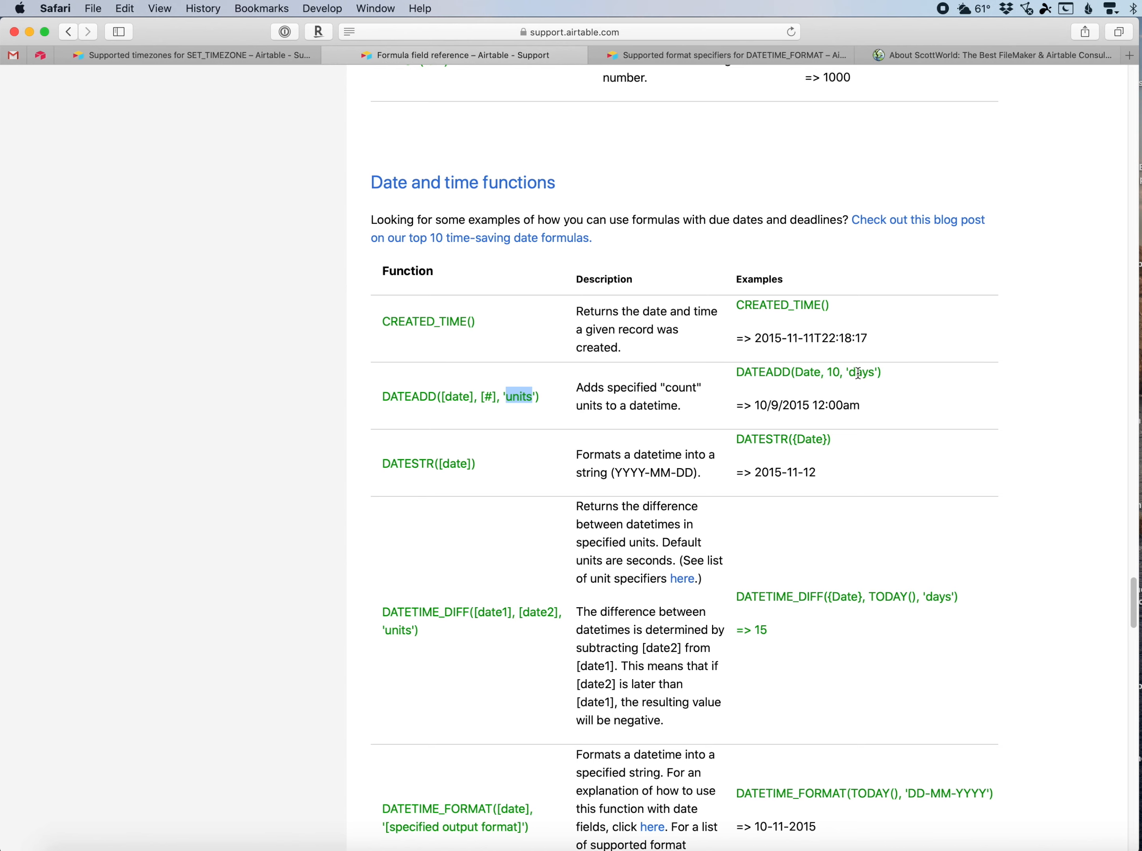
click(40, 56)
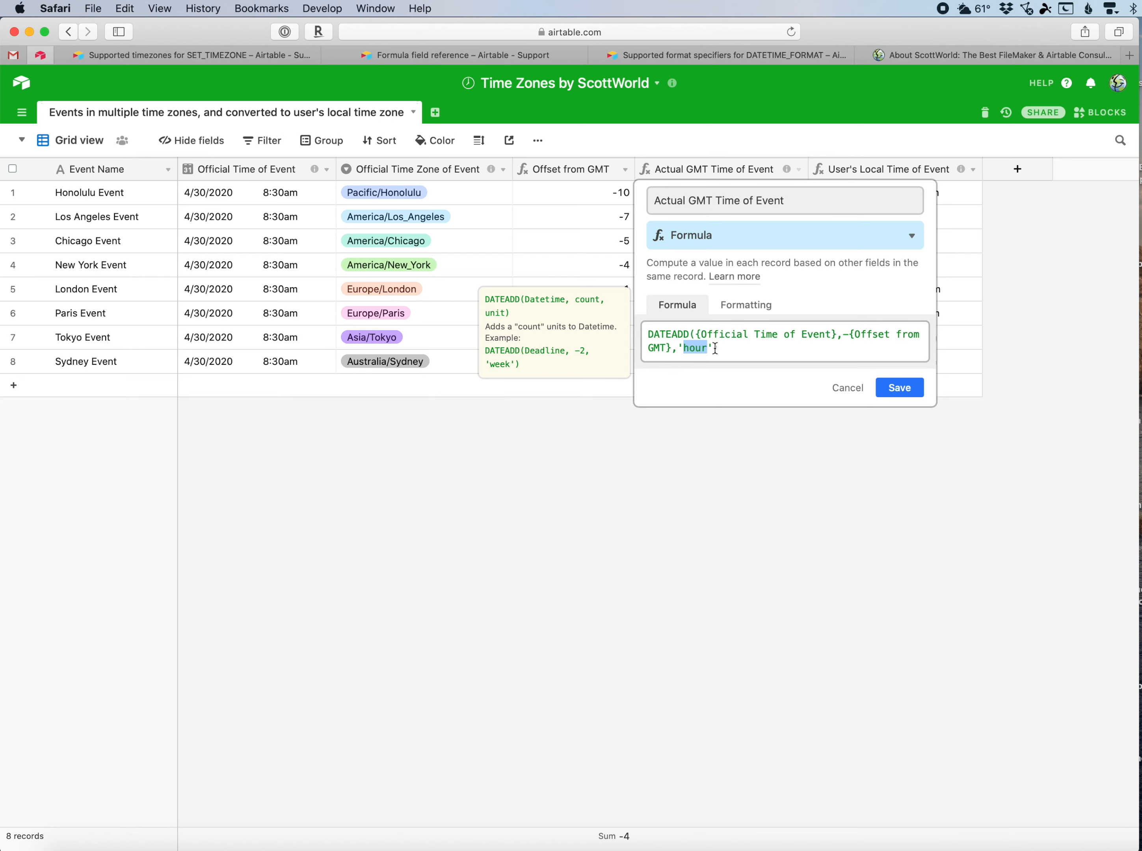
Highlight the DATEADD formula's Official Time of Event and negated Offset from GMT arguments, then close the editor.
drag(695, 335, 845, 331)
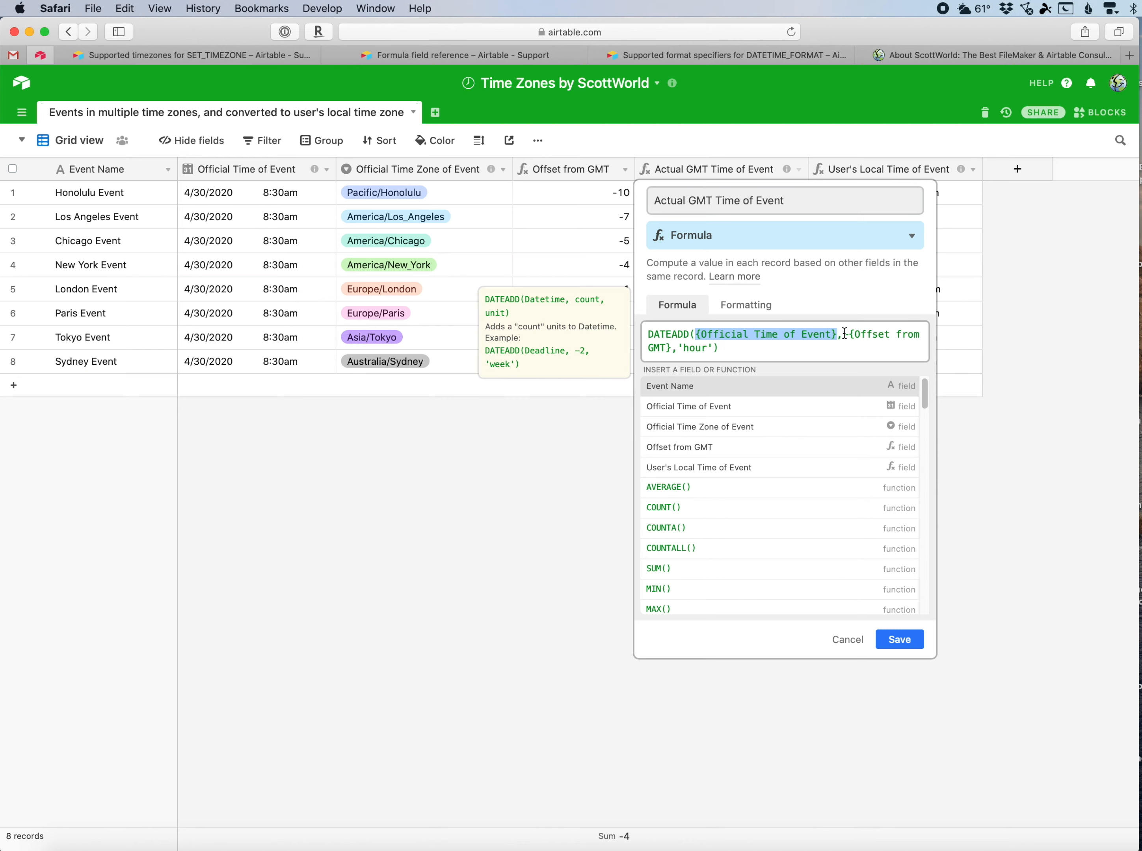
click(846, 334)
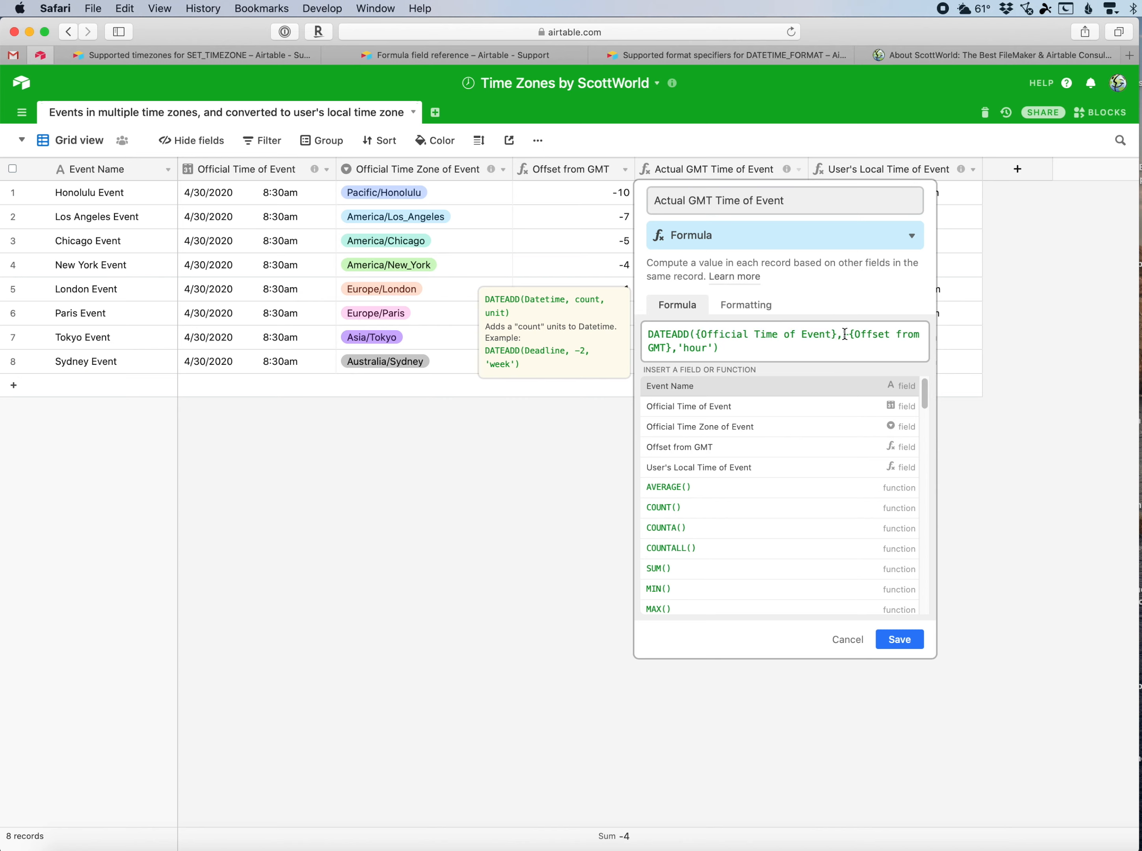
text(-)
click(841, 334)
drag(722, 337, 806, 334)
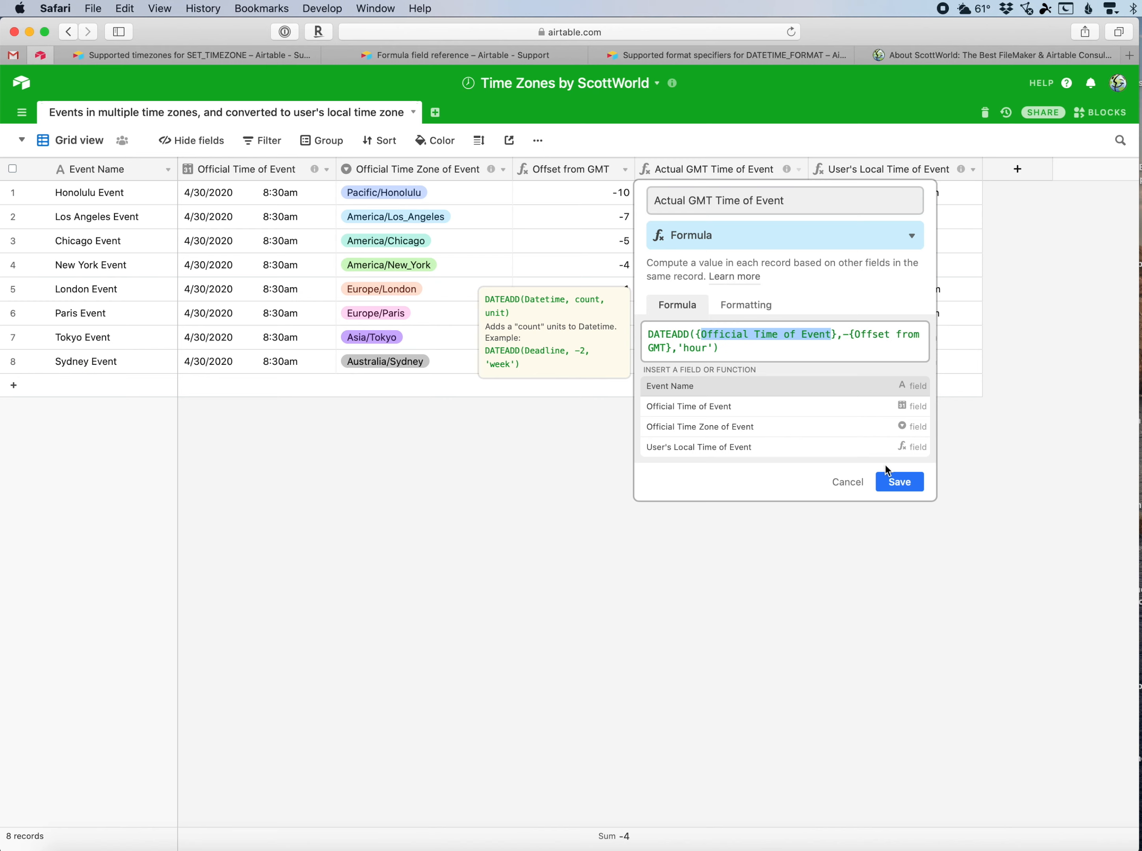
click(878, 482)
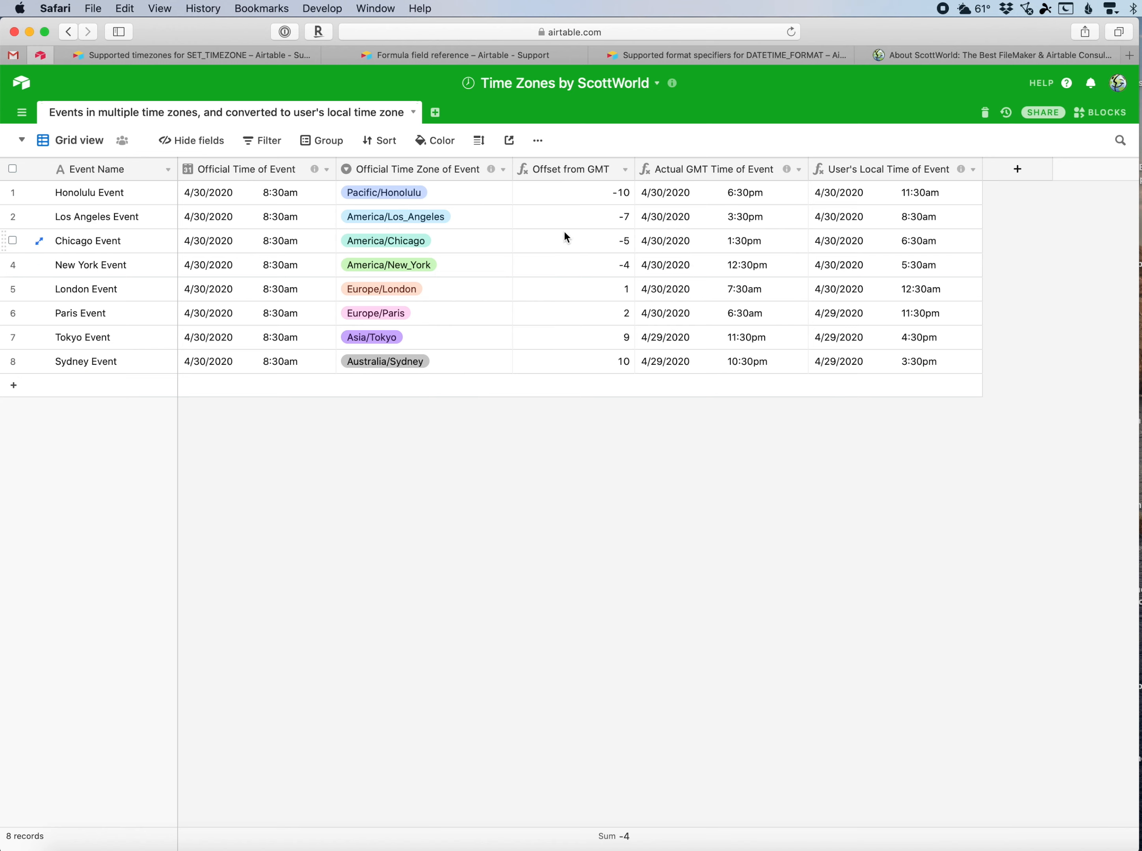
Open the Actual GMT Time of Event field's formatting settings to review the GMT-for-all-collaborators option, then cancel.
mouse_move(492, 173)
click(731, 174)
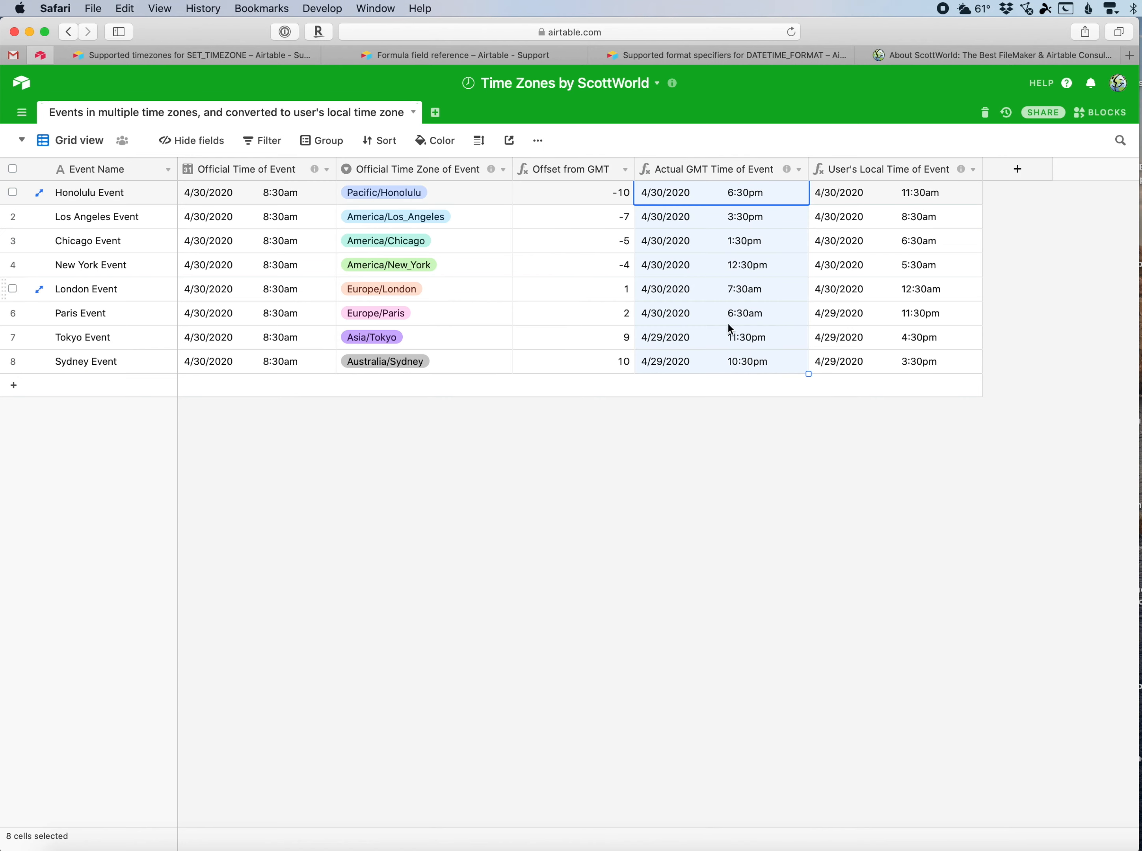
click(799, 170)
click(781, 193)
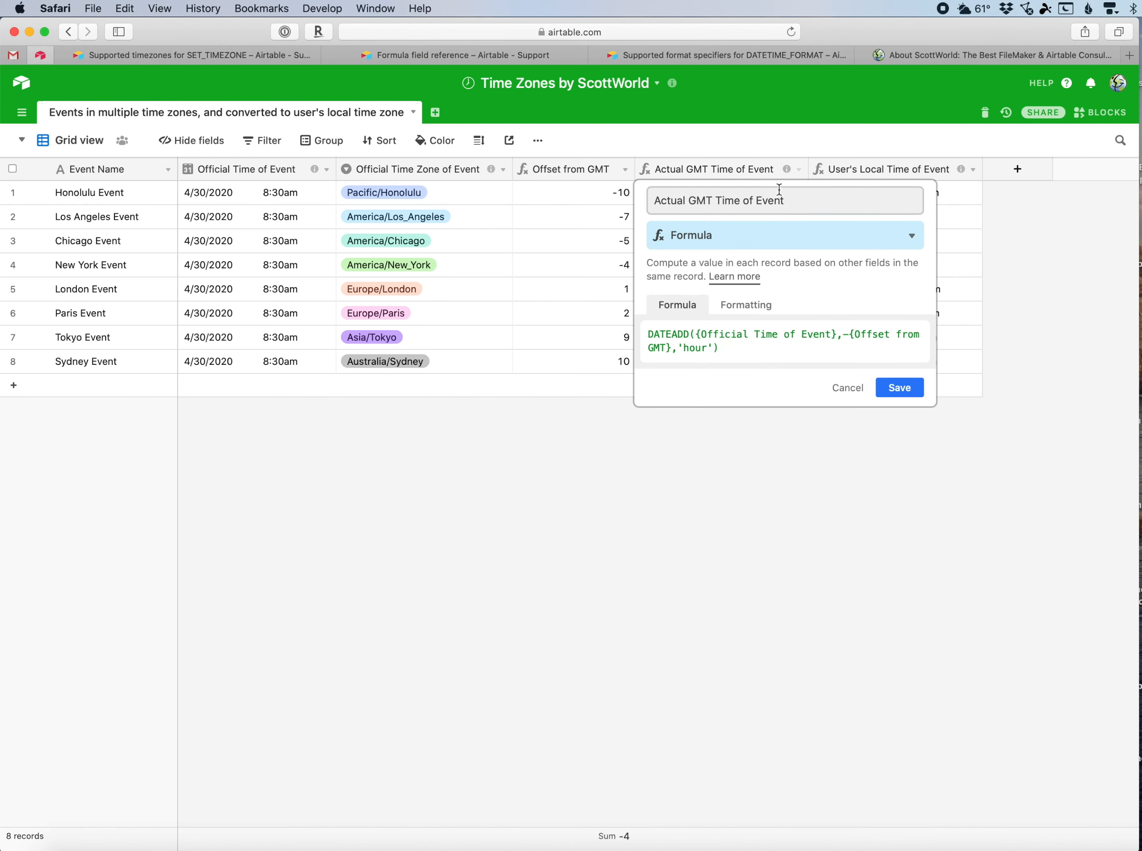
click(744, 304)
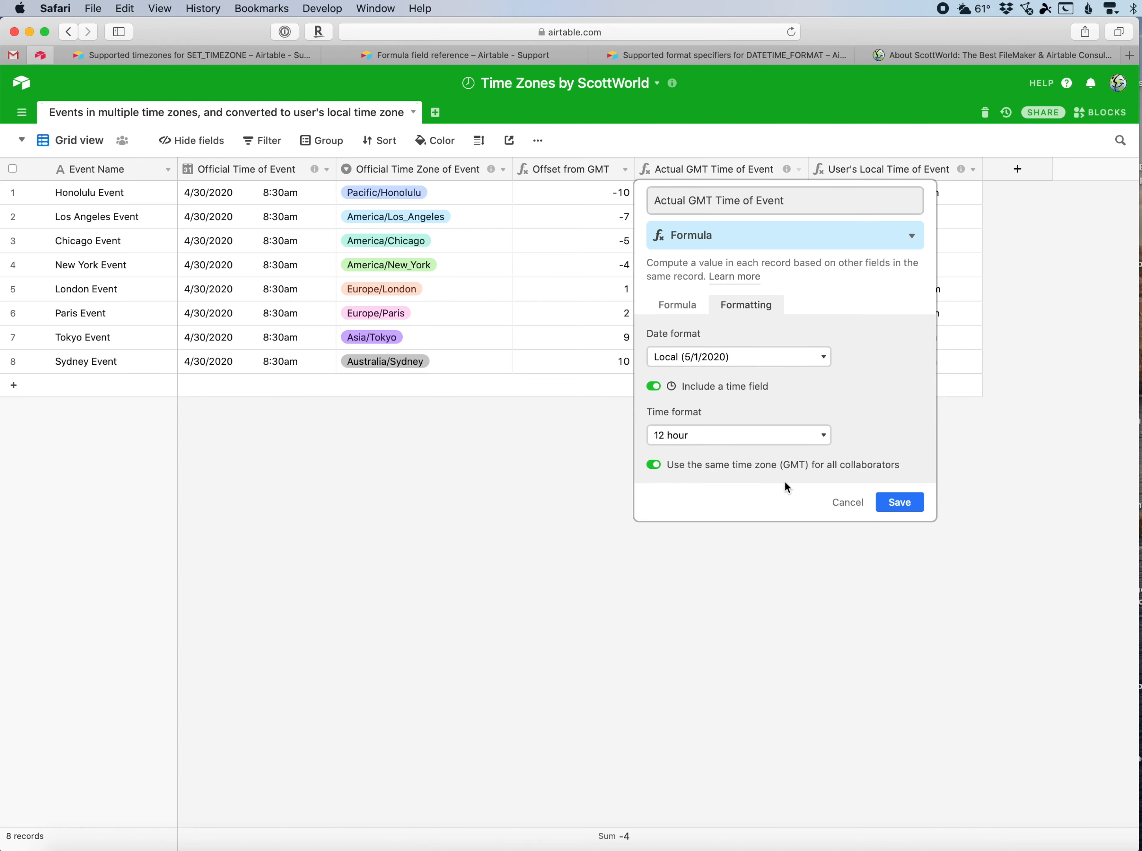
click(847, 503)
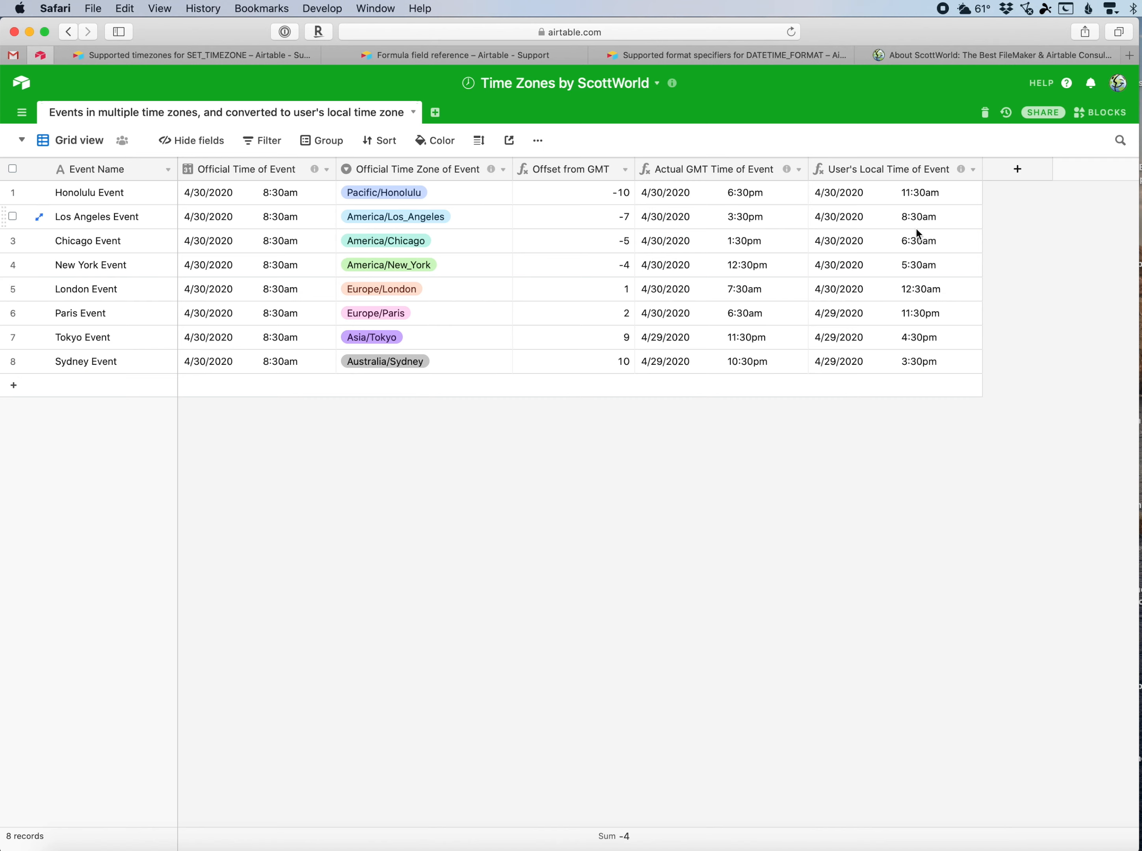
Open the User's Local Time of Event field's formula and formatting settings to review its time zone option, then close them.
click(973, 170)
click(951, 195)
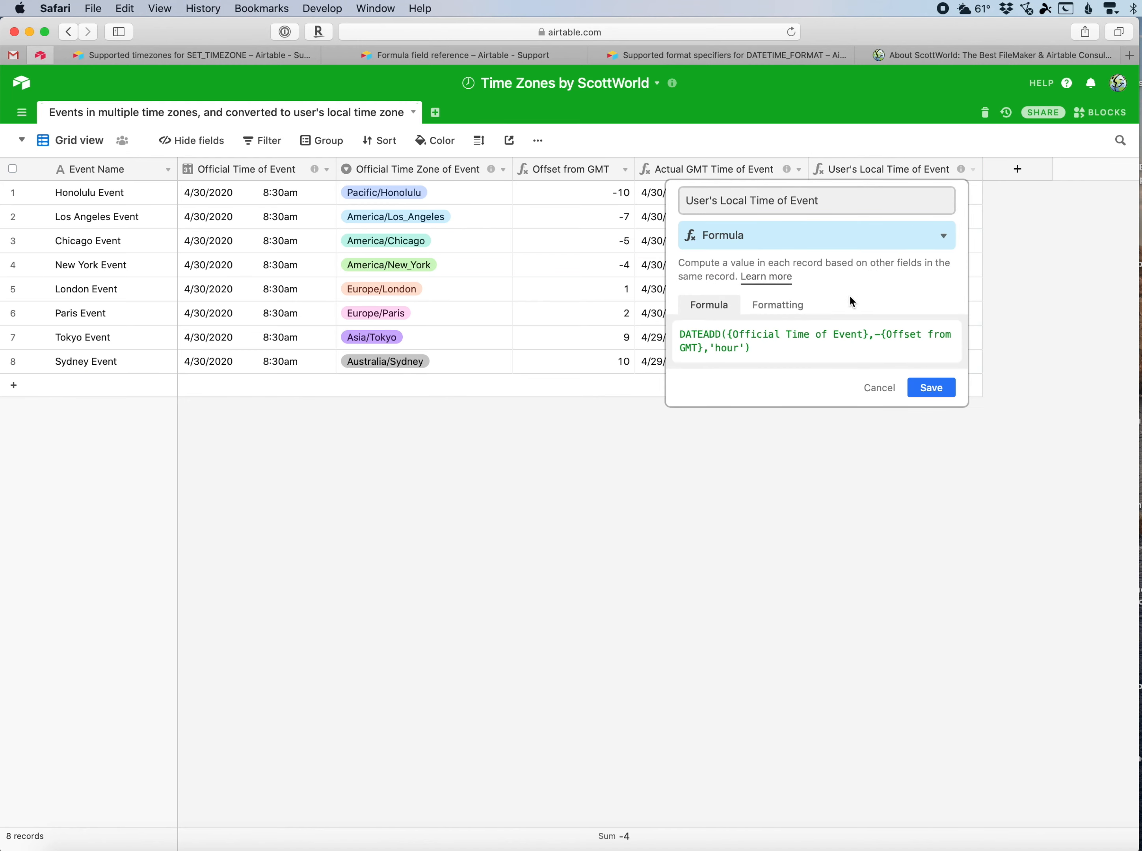
click(788, 351)
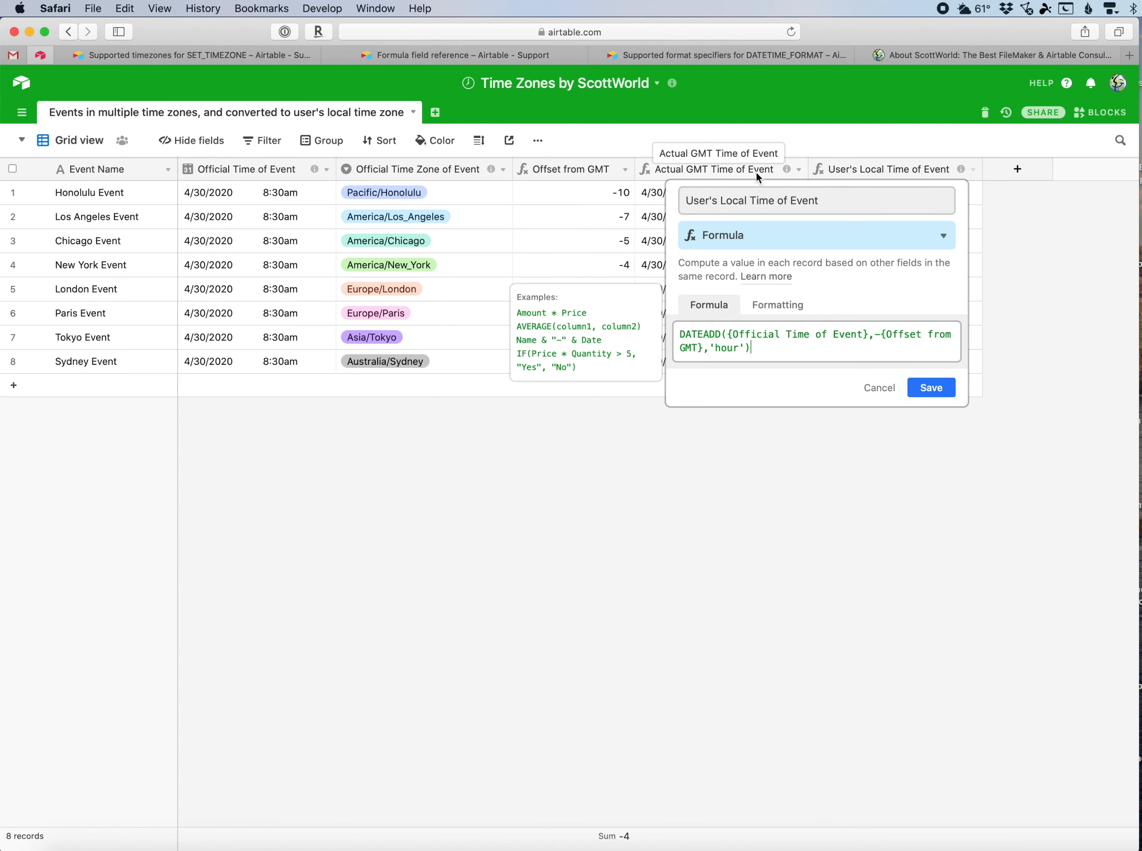
click(772, 308)
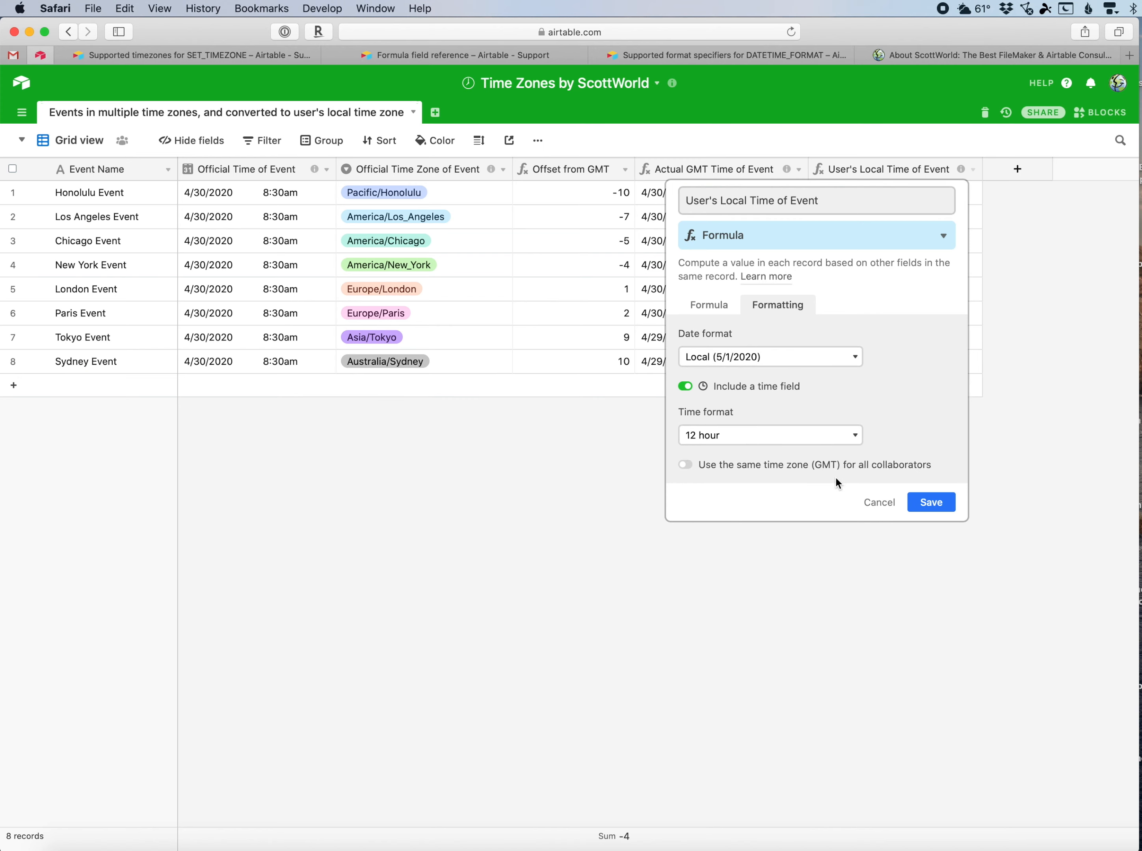
click(932, 501)
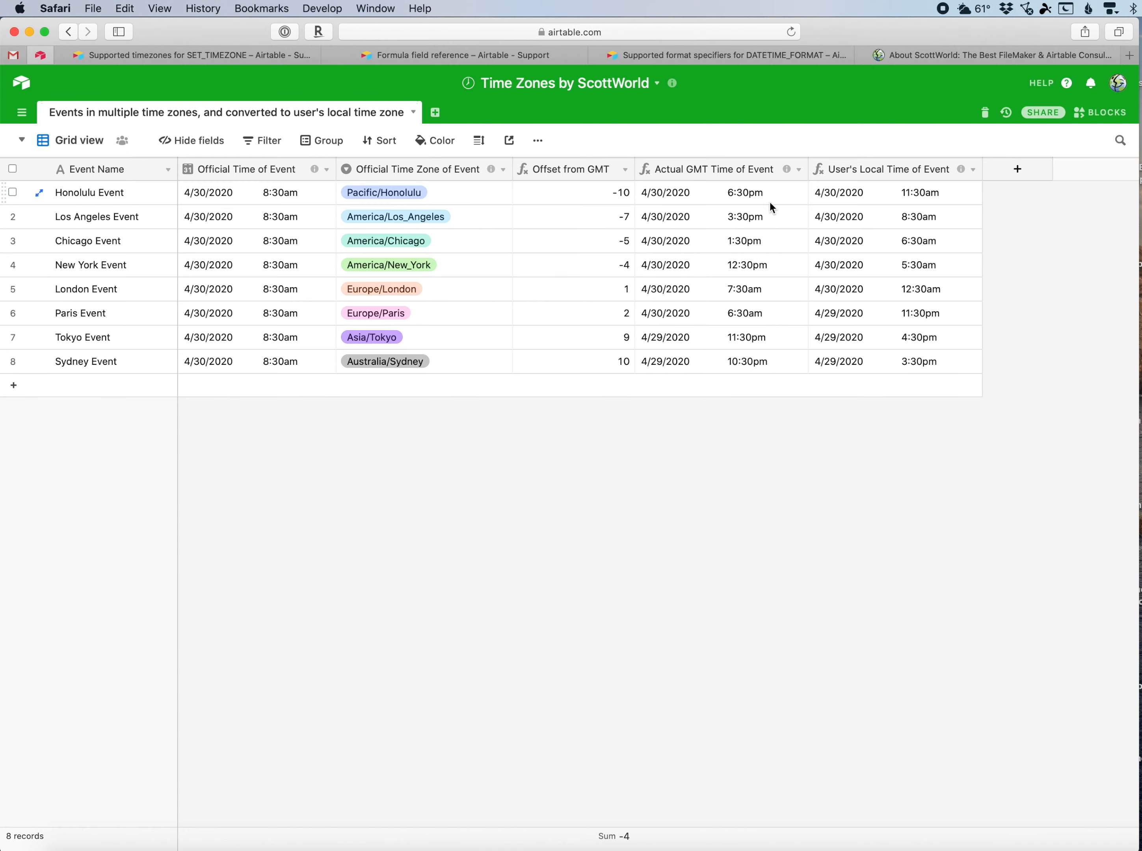
Hide the Actual GMT Time of Event and Offset from GMT fields, then switch to the About ScottWorld tab.
click(799, 170)
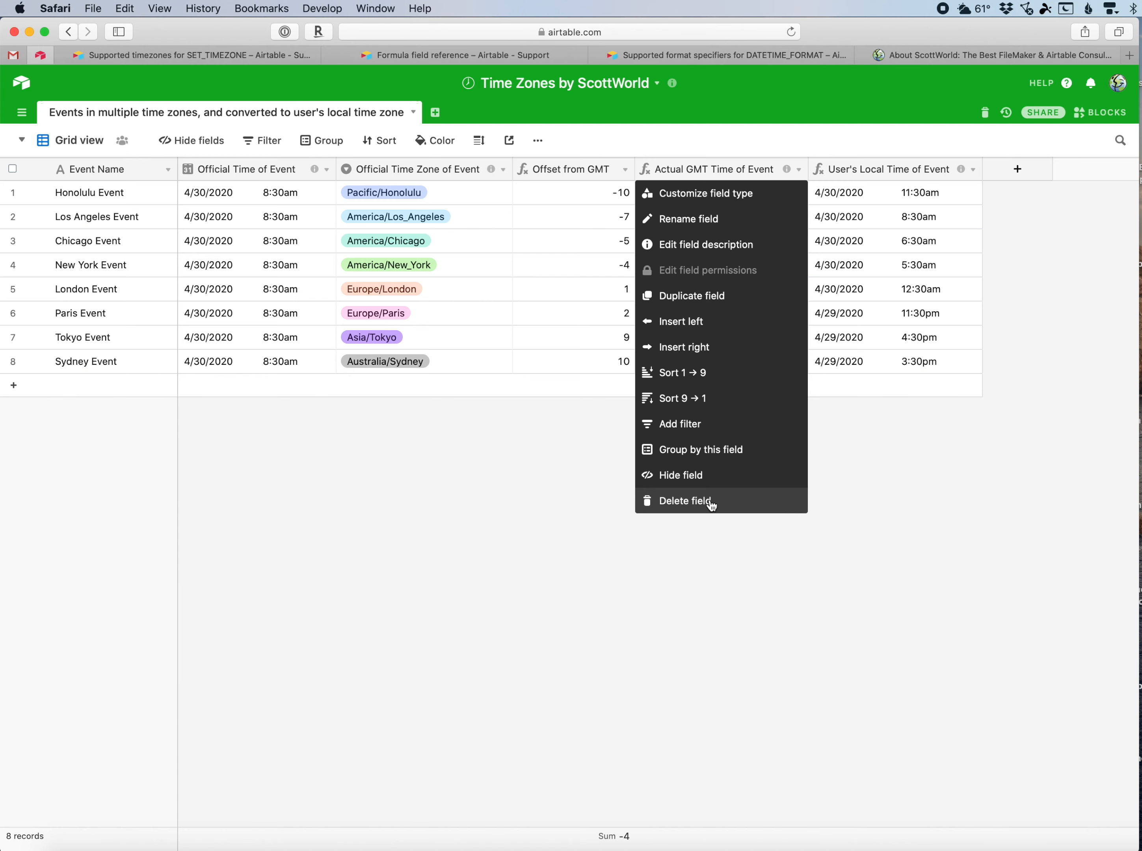
click(706, 476)
click(625, 175)
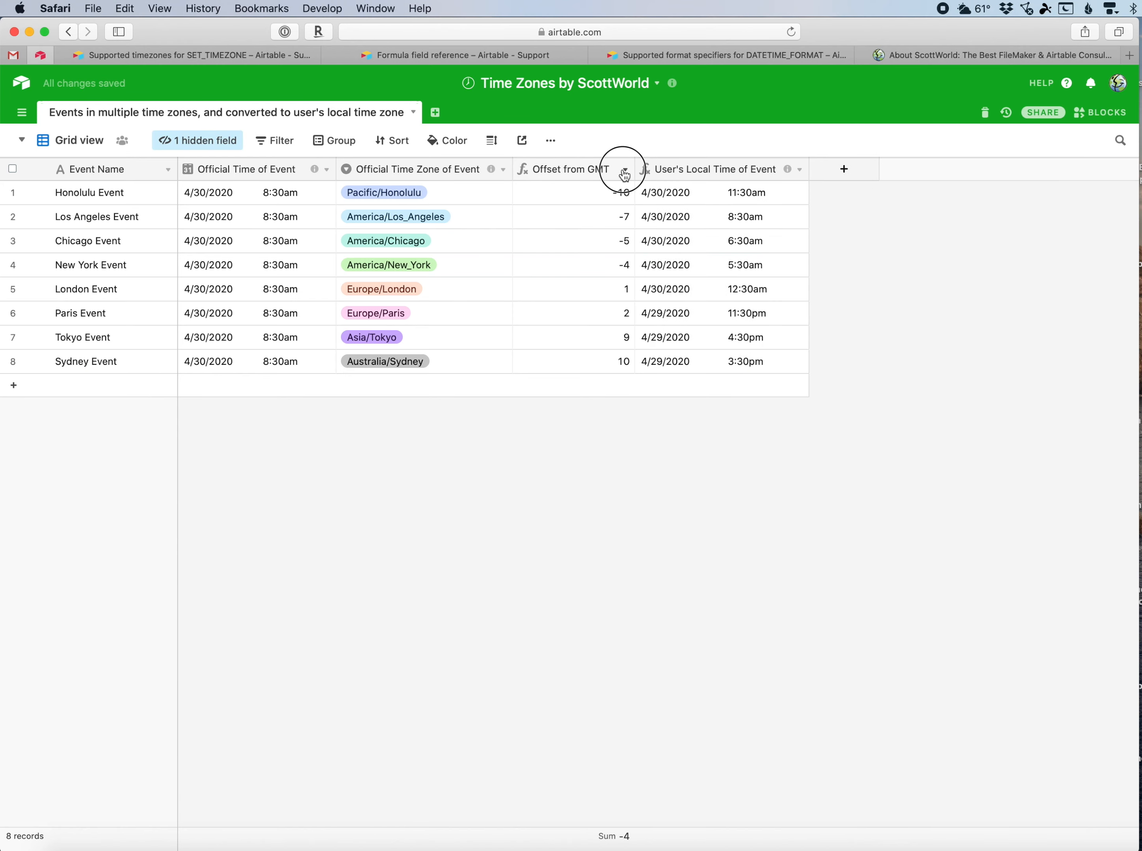
click(568, 470)
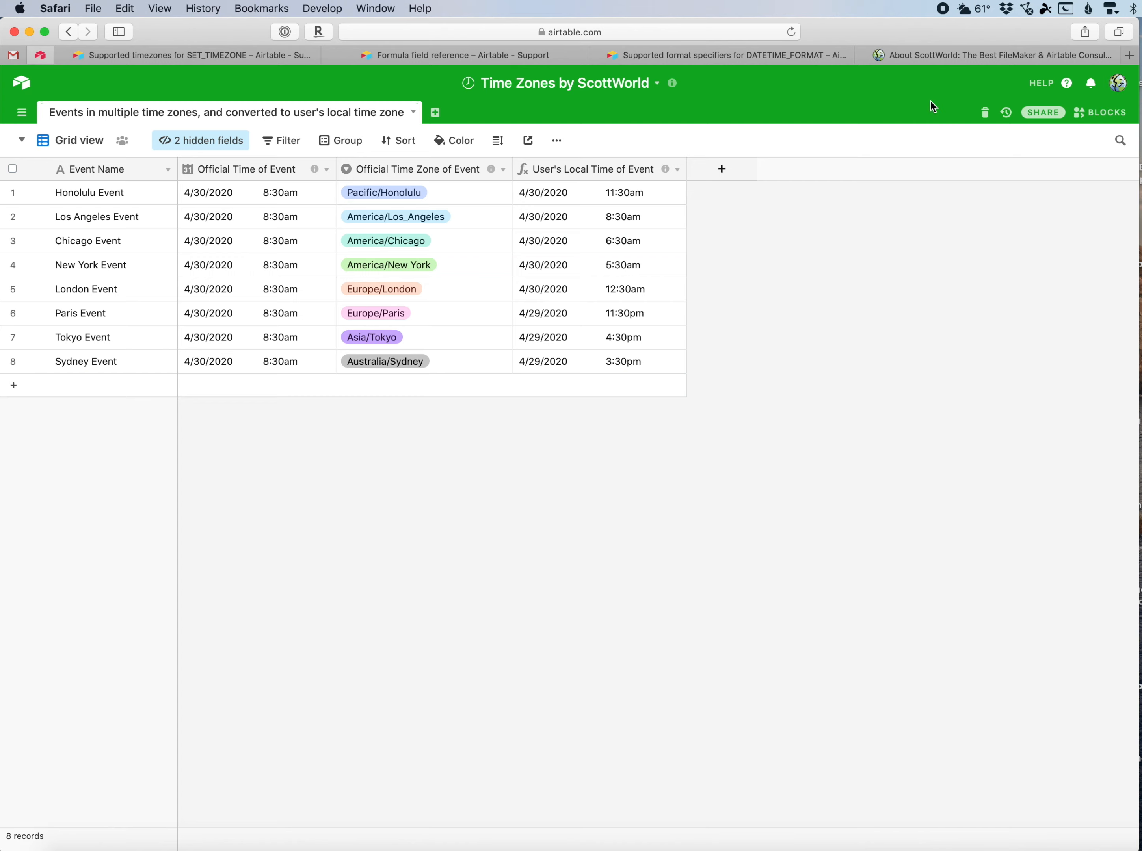
click(943, 56)
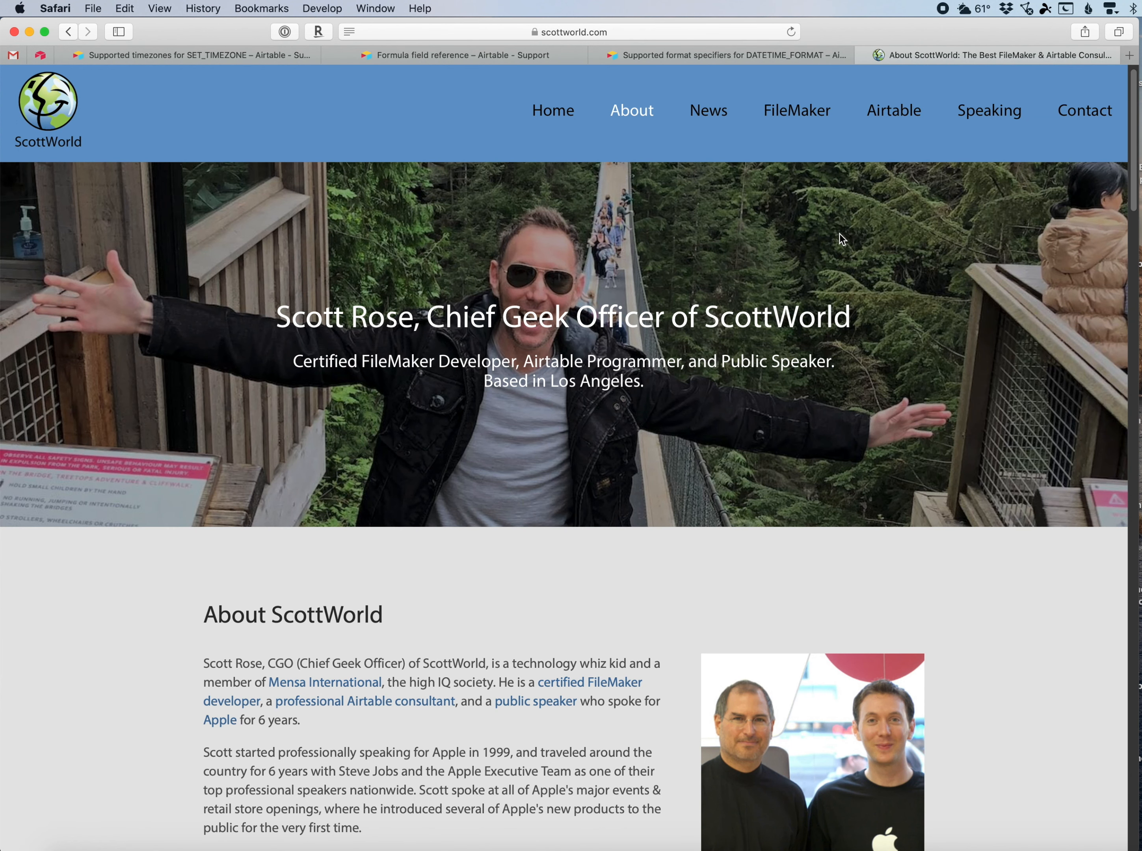